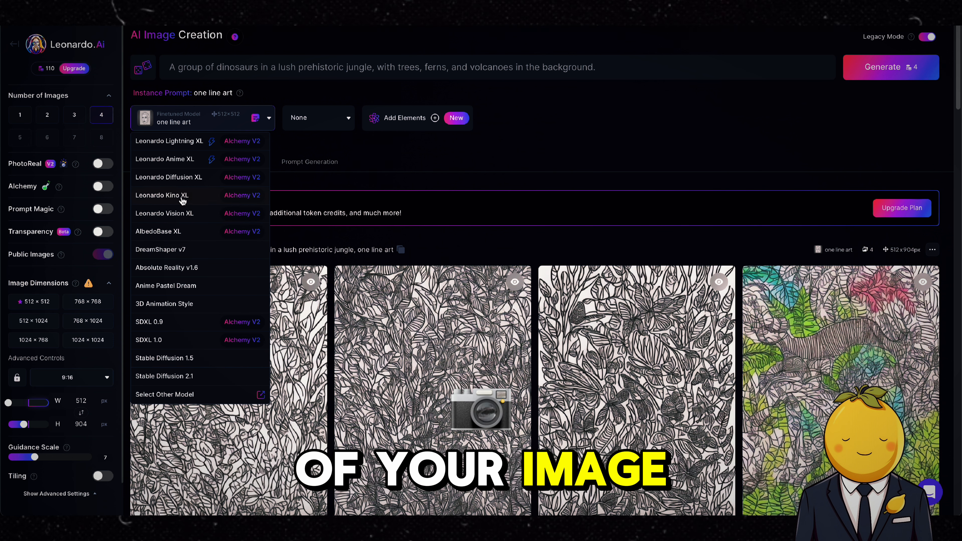
- Generate 9:16 images of the dinosaur jungle prompt with the Leonardo Vision XL model and download the second one
scroll(364, 248, "down", 10)
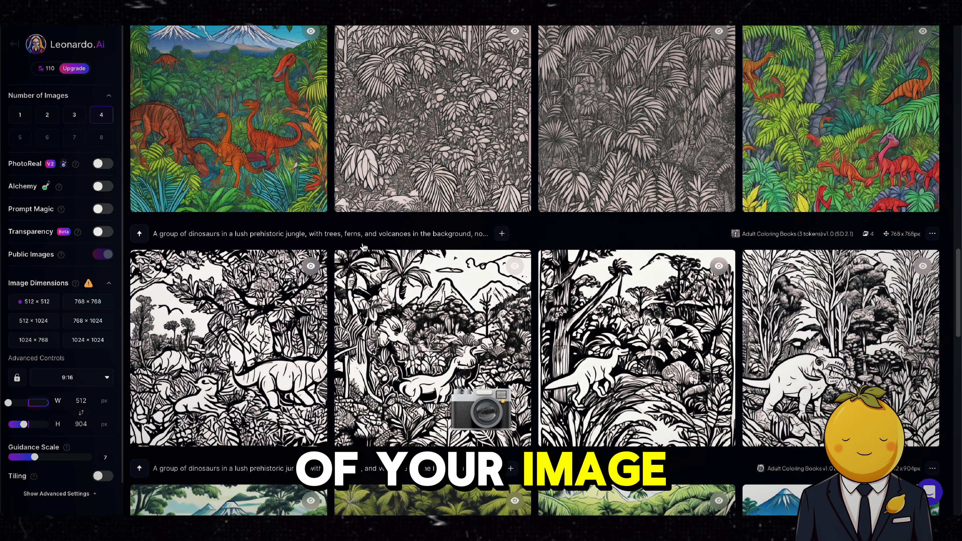
scroll(364, 247, "up", 1)
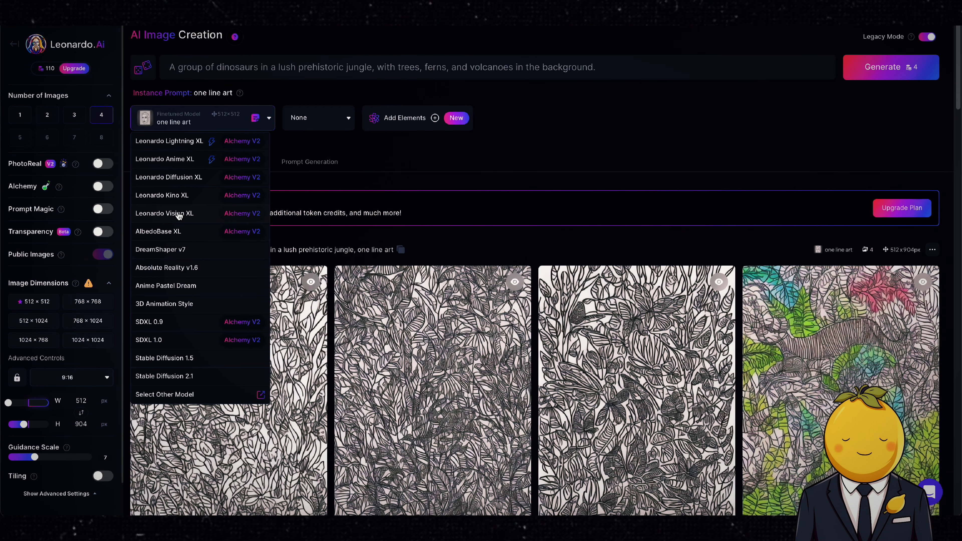
left_click(181, 213)
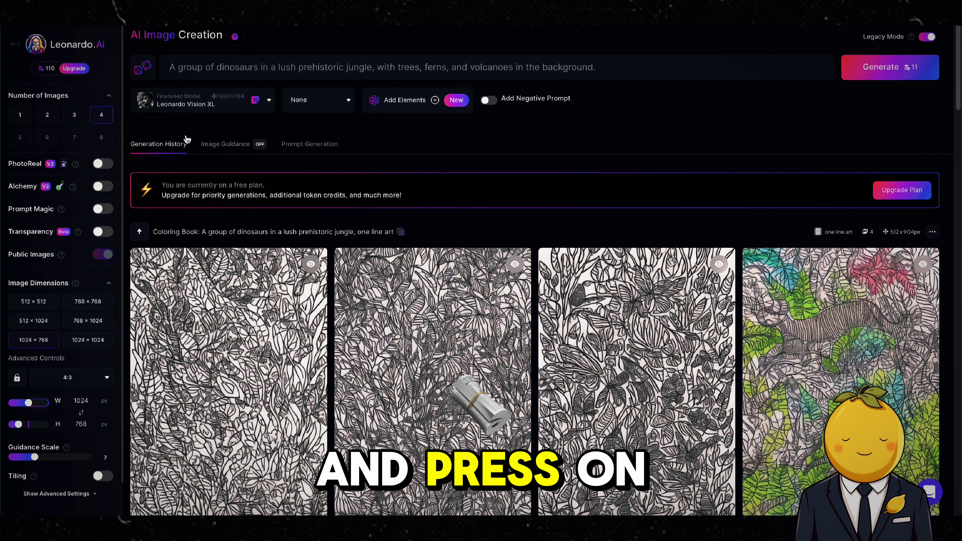
left_click(871, 70)
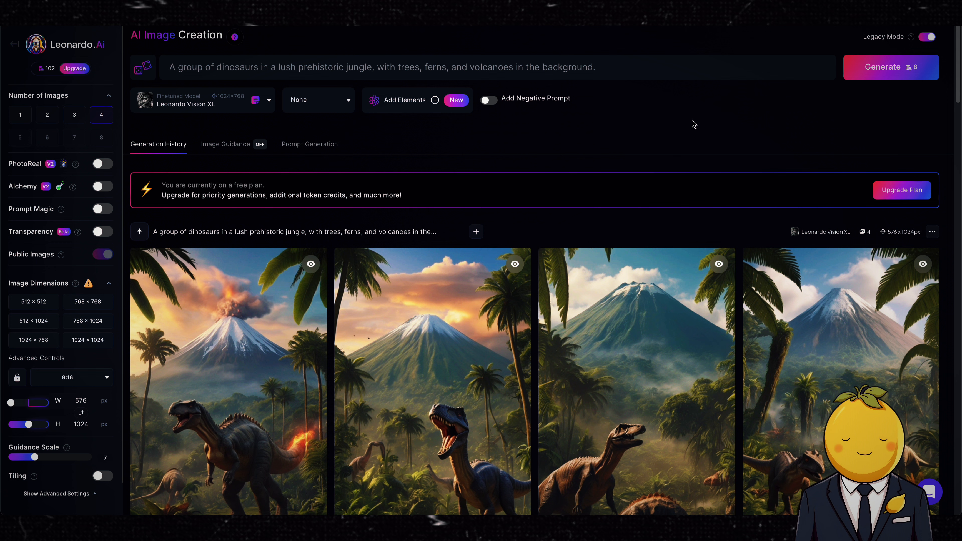
scroll(545, 307, "down", 3)
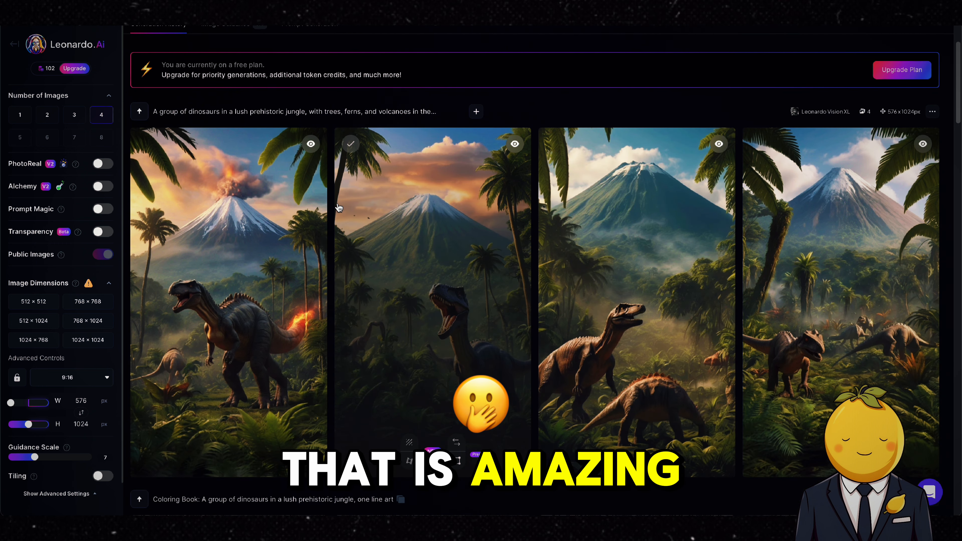
left_click(372, 287)
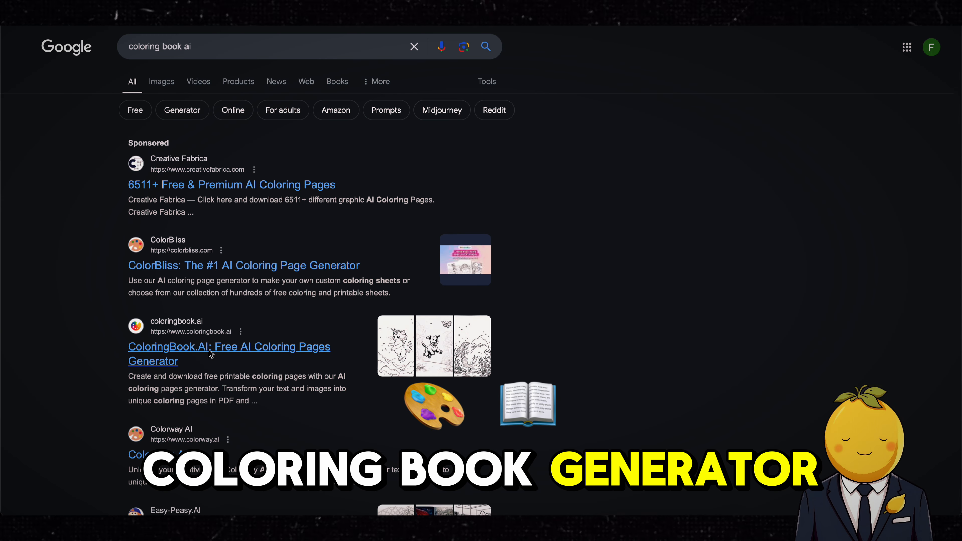
- Open ColoringBook.AI from the Google search results and sign in with a Google account
left_click(209, 349)
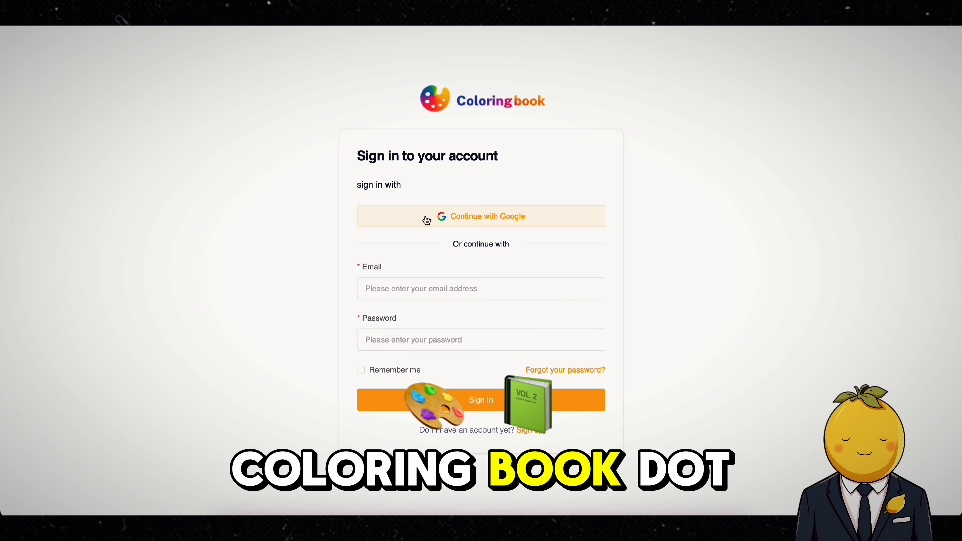
left_click(427, 220)
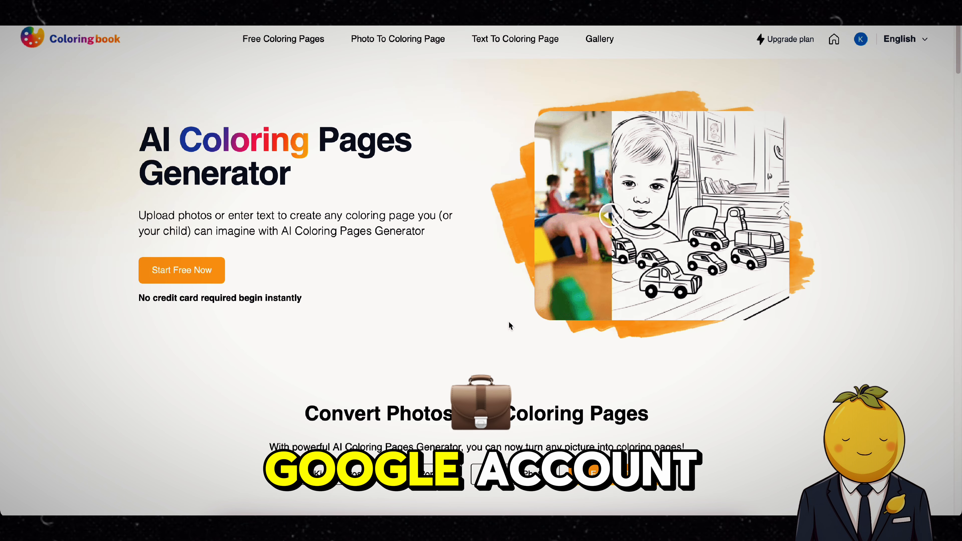
- Upload Leonardo_Vision_XL_A_group_of_dinosaurs_in_a_lush_prehistoric_2.jpg to the photo converter and generate coloring pages from it
scroll(508, 320, "down", 8)
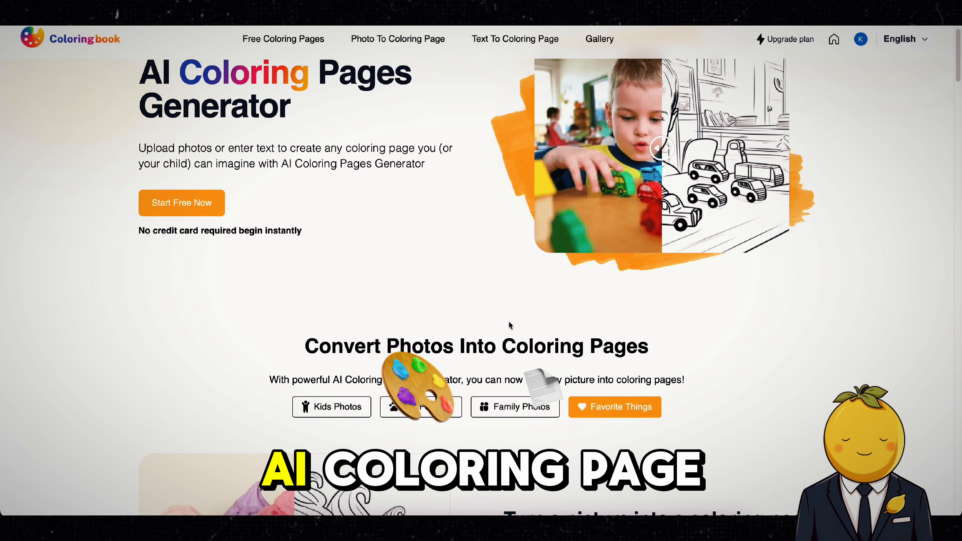
scroll(514, 314, "down", 3)
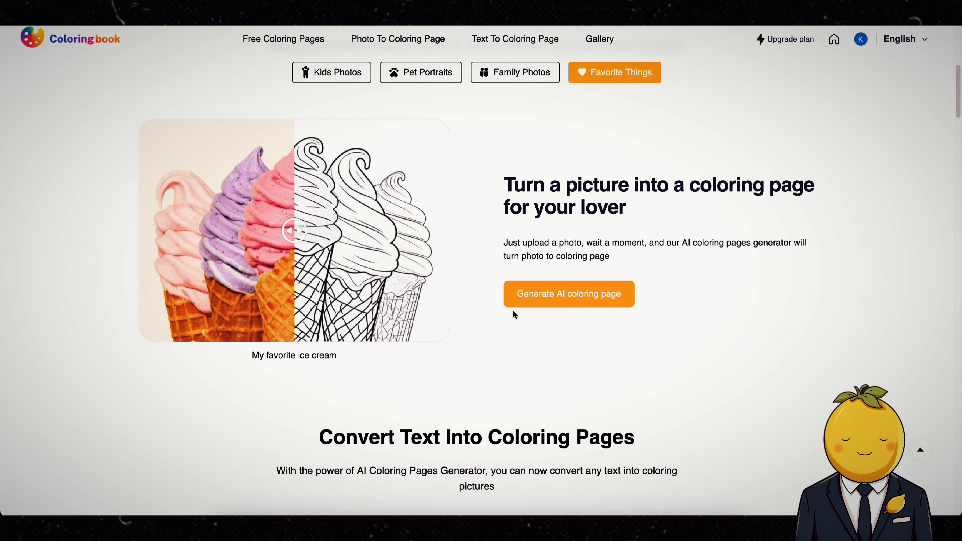
left_click(521, 302)
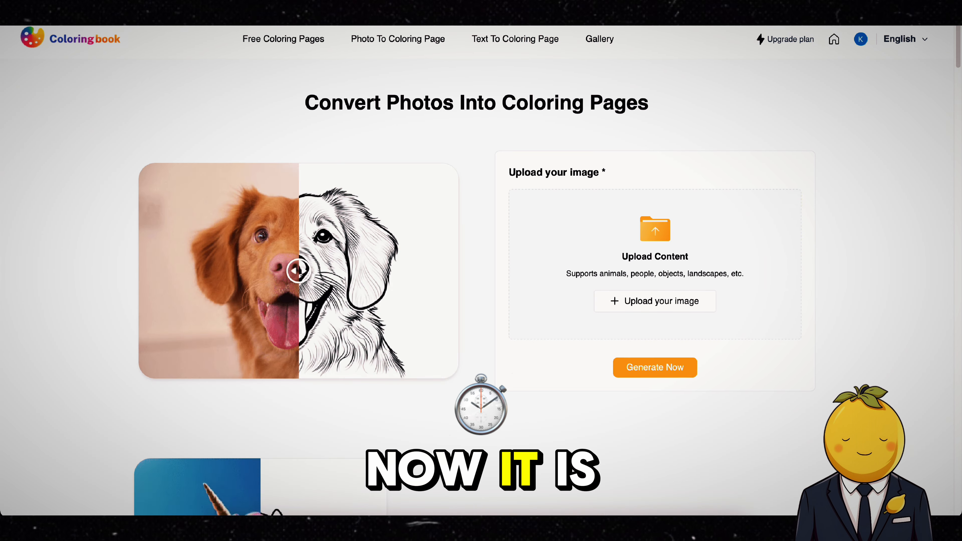
left_click(665, 301)
scroll(322, 227, "down", 5)
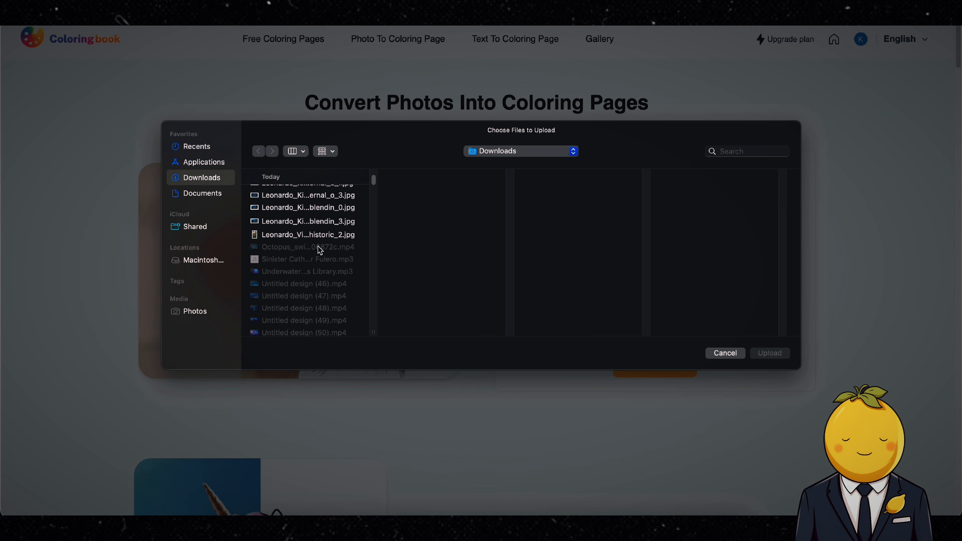
left_click(325, 235)
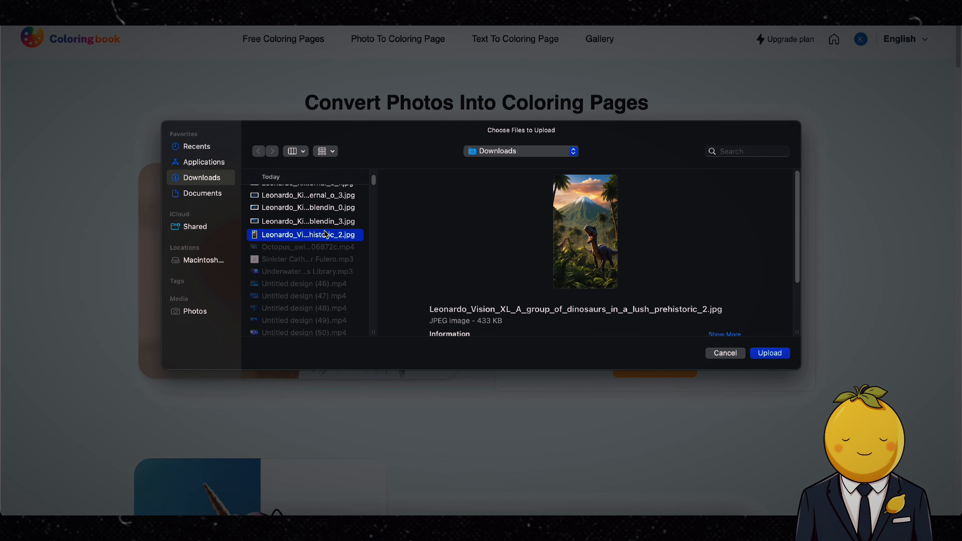
left_click(758, 353)
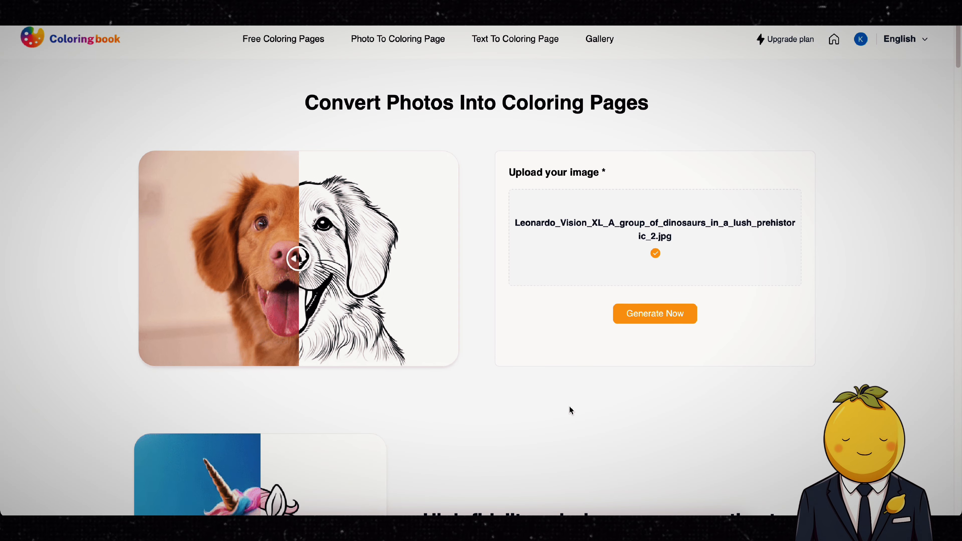
left_click(634, 321)
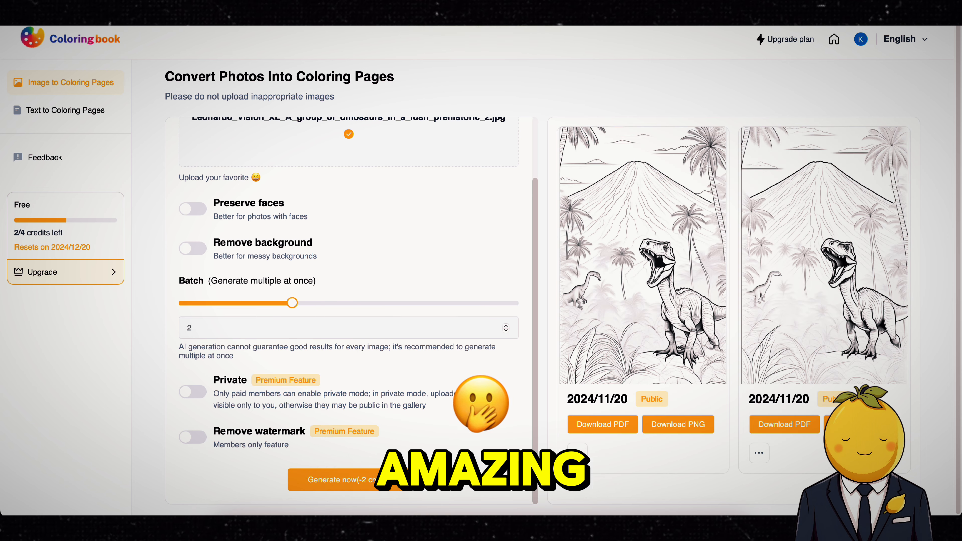
- Download the first dinosaur coloring page as PNG, allowing downloads from the site, and preview the downloaded file
left_click(679, 427)
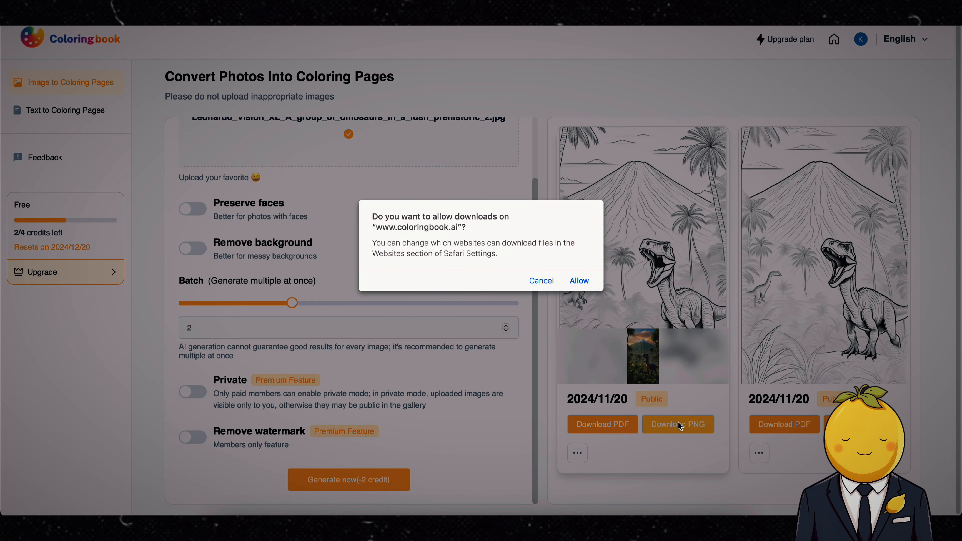
left_click(579, 280)
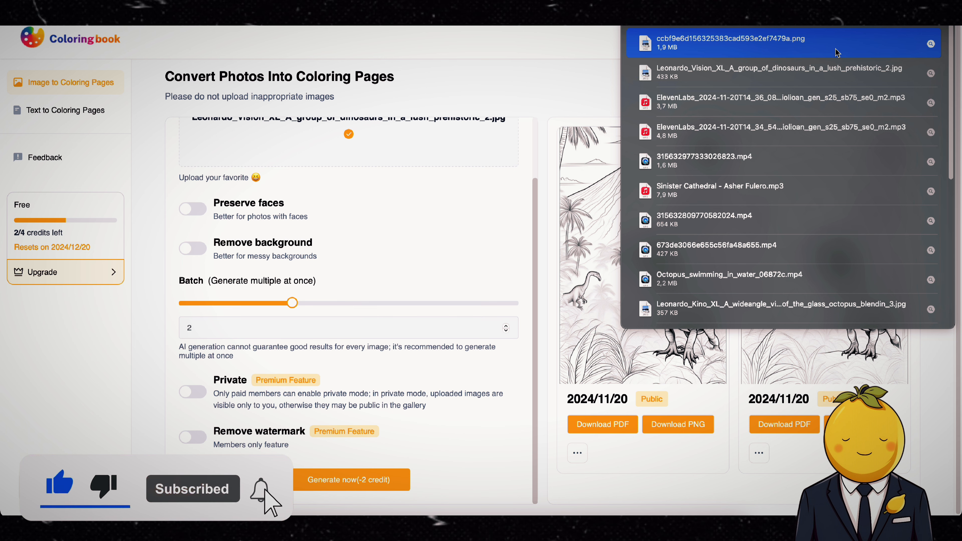
left_click(931, 44)
key("space")
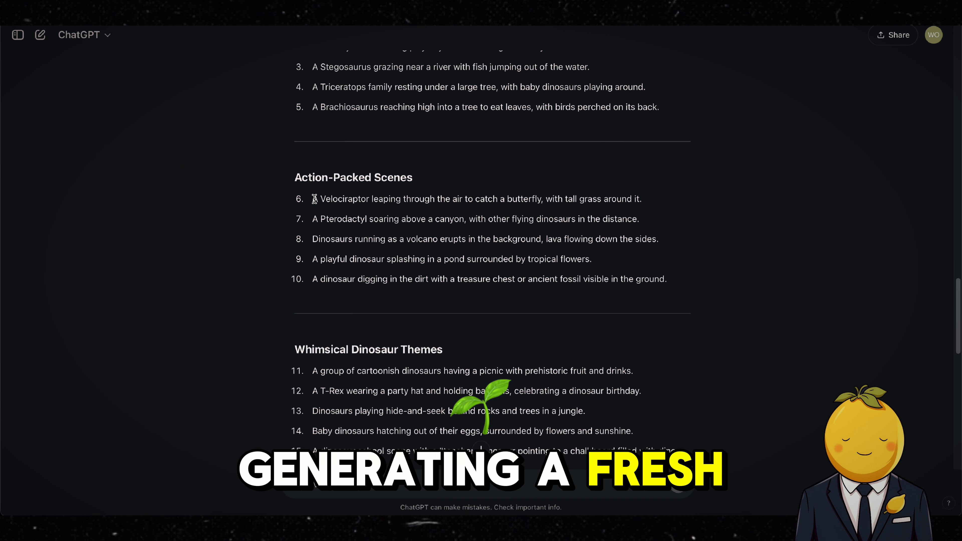
- Copy prompt 6, the Velociraptor leaping to catch a butterfly, from ChatGPT into Leonardo.Ai, generate its images and download the second one
left_click_drag(314, 199, 651, 198)
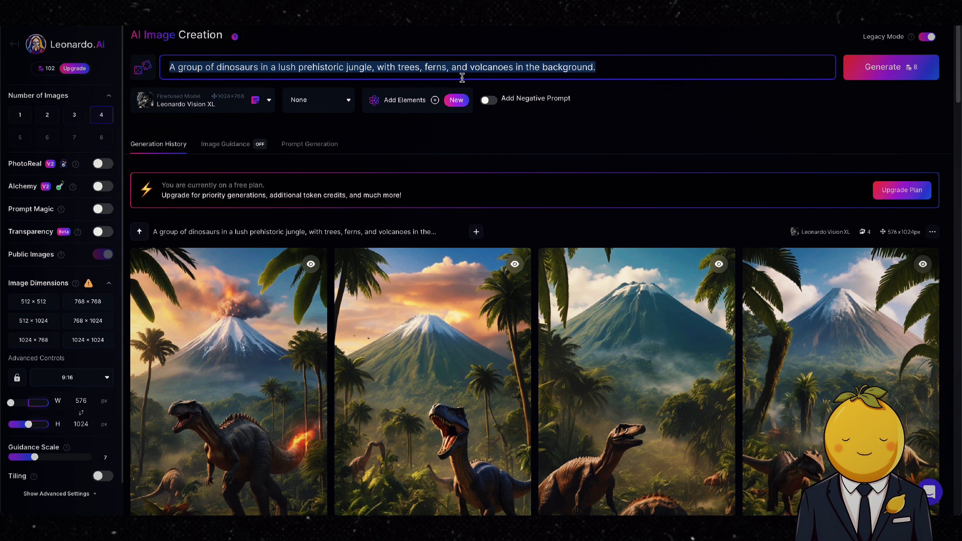
type("A Velociraptor leaping through the air to catch a butterfly, with tall grass around it.")
left_click(846, 63)
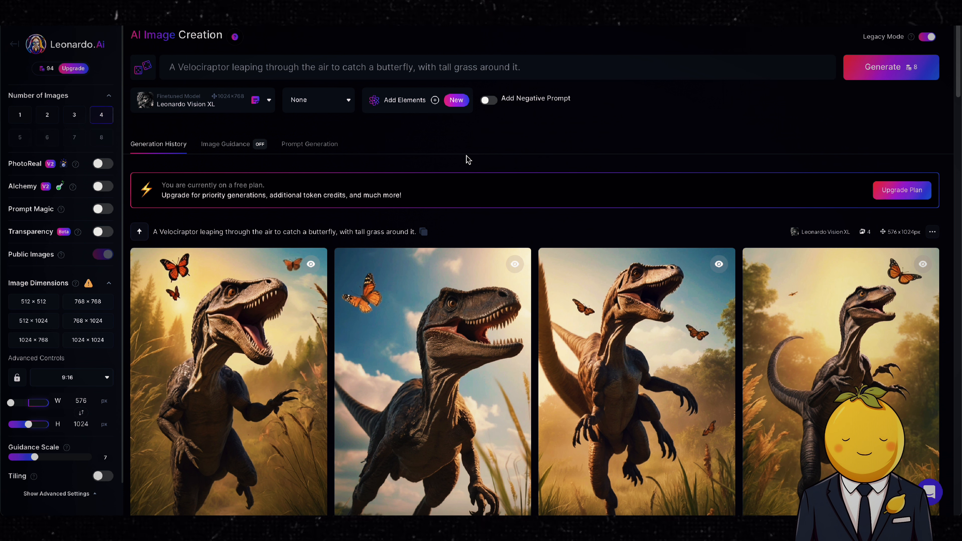
scroll(468, 159, "down", 4)
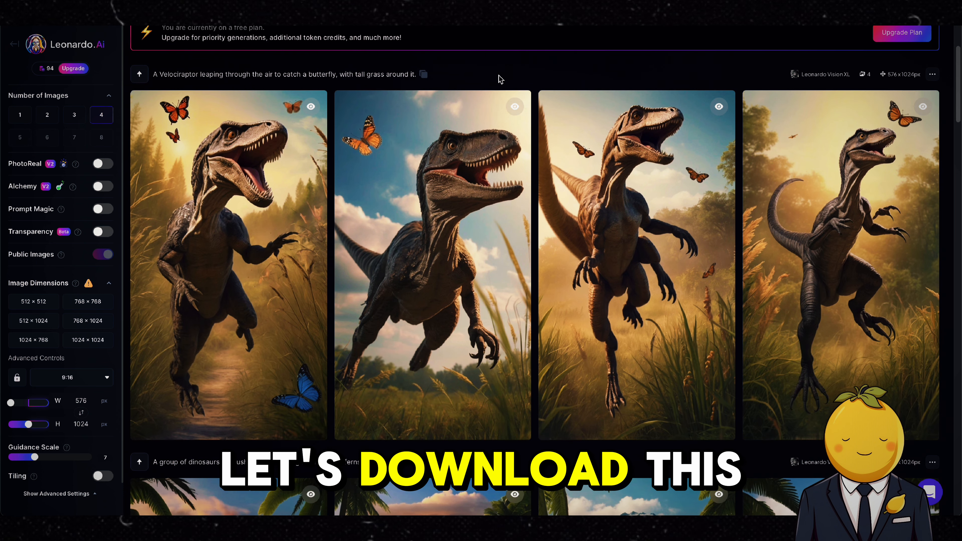
left_click(384, 426)
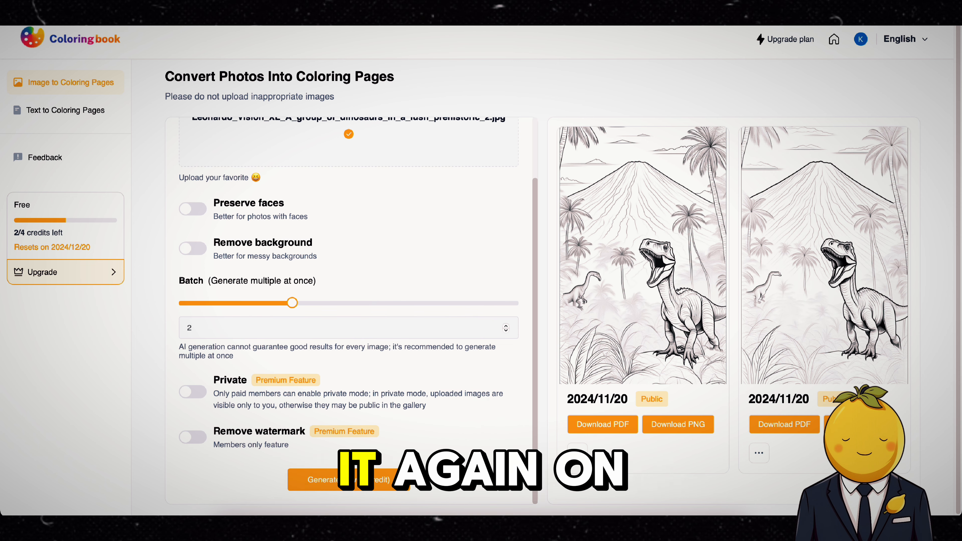
- In Coloringbook, replace the uploaded image with Leonardo_Vision_XL_A_Velociraptor_leaping_through_the_air_to_c_2.jpg and generate its coloring pages
scroll(371, 307, "up", 2)
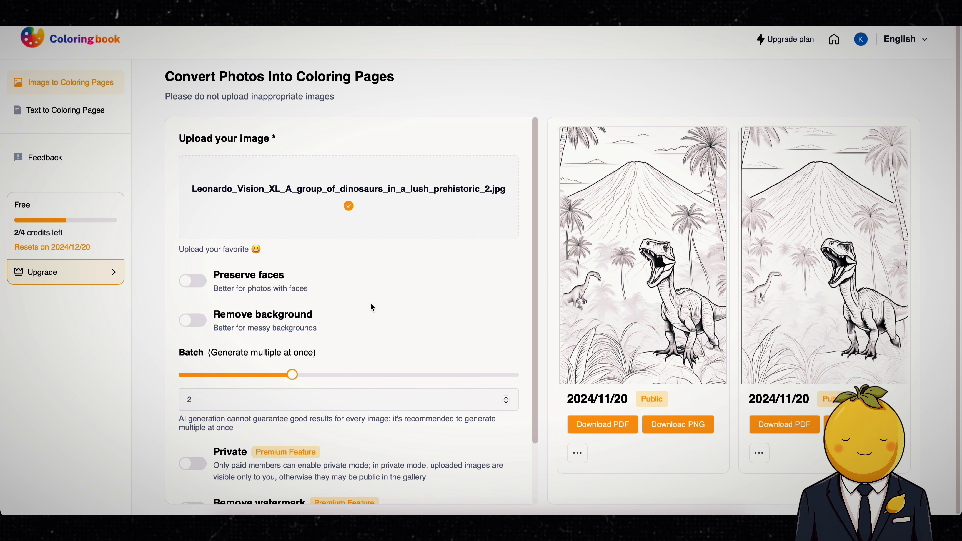
left_click(349, 214)
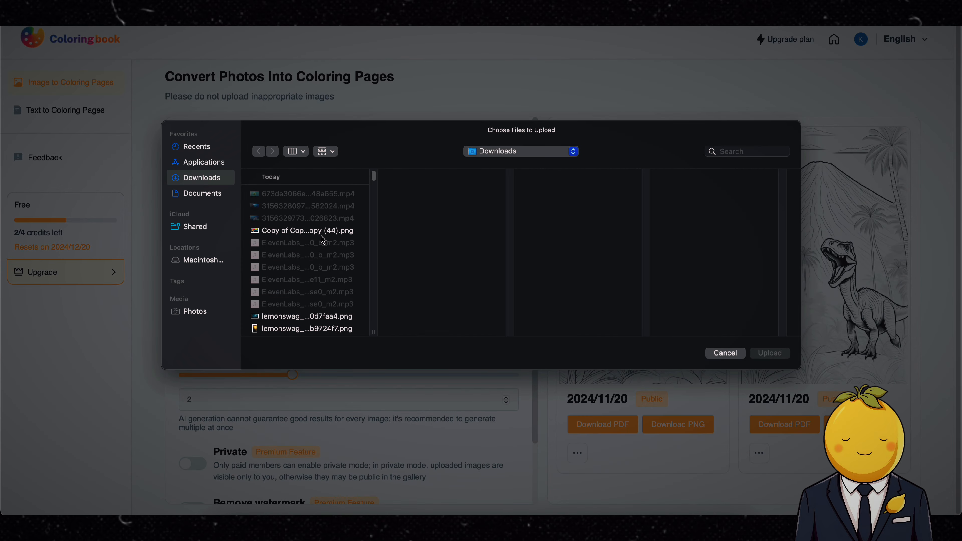
scroll(318, 243, "down", 10)
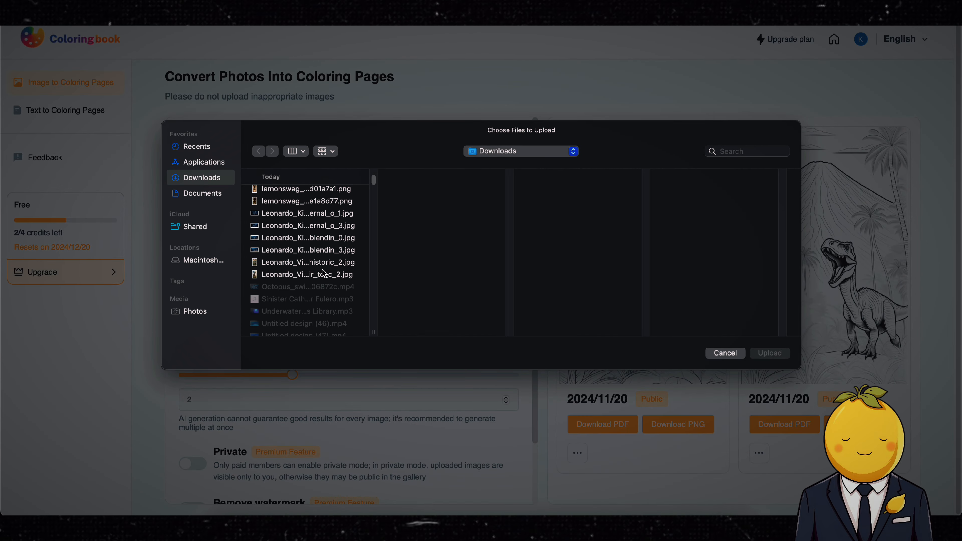
left_click(324, 274)
left_click(763, 355)
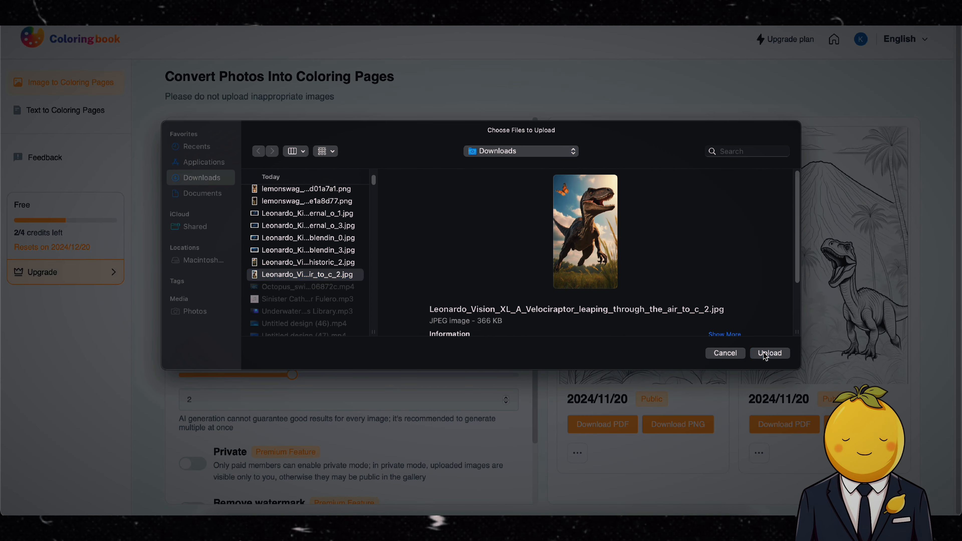
scroll(374, 299, "down", 3)
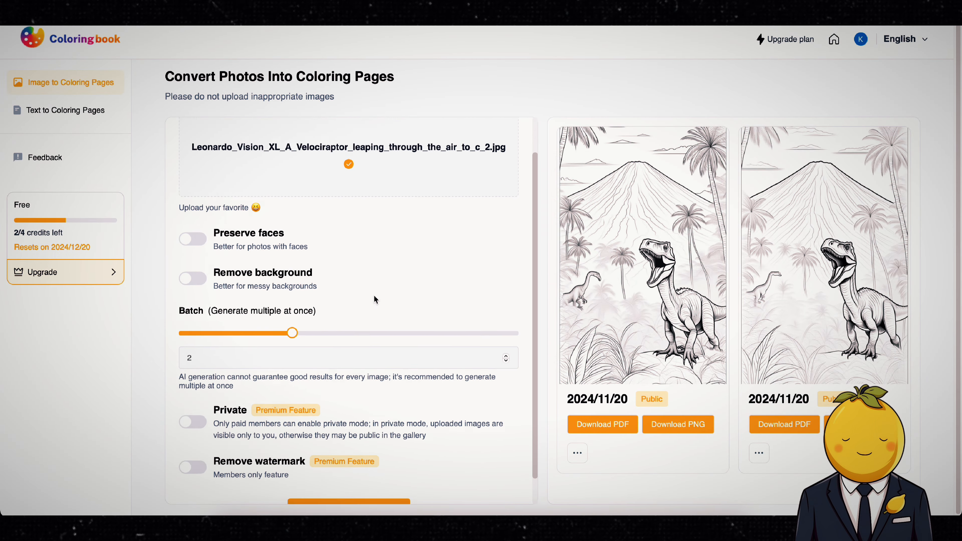
left_click(364, 479)
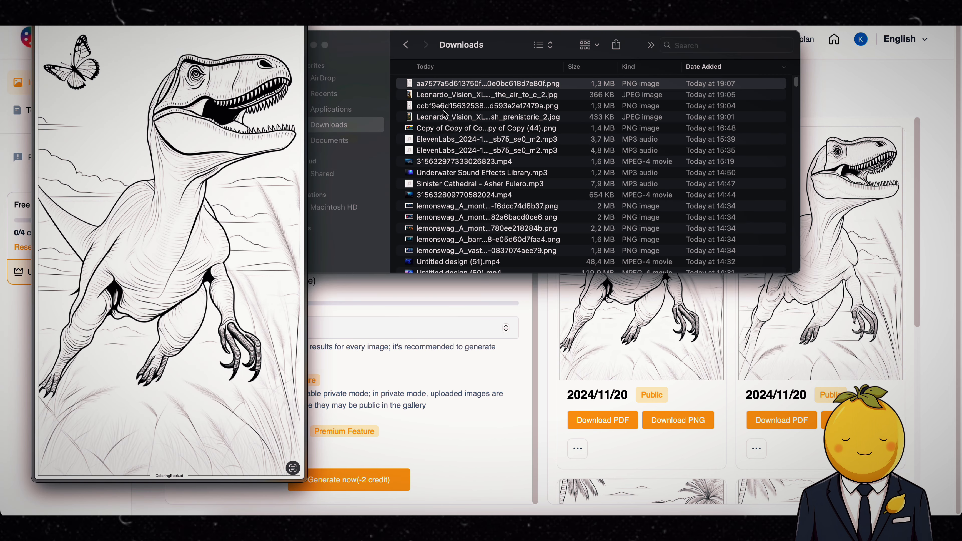
- Preview the downloaded dinosaur coloring page PNG files in the Downloads folder
left_click(443, 106)
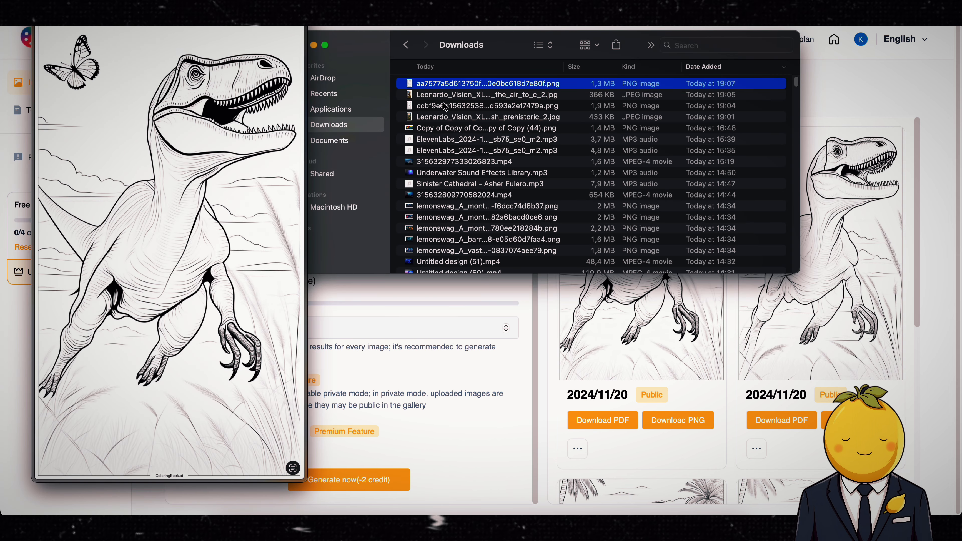
left_click(445, 106)
left_click(451, 87)
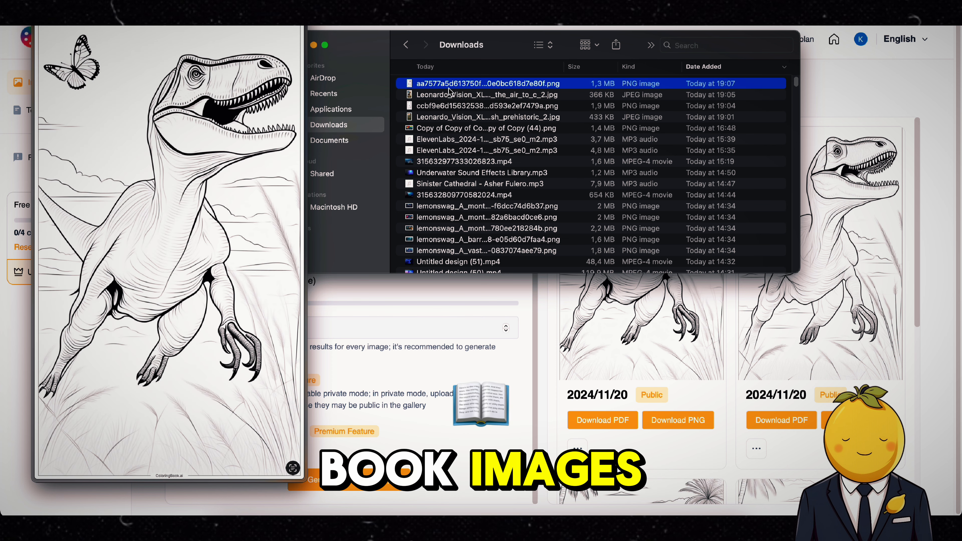
key("space")
left_click(162, 330)
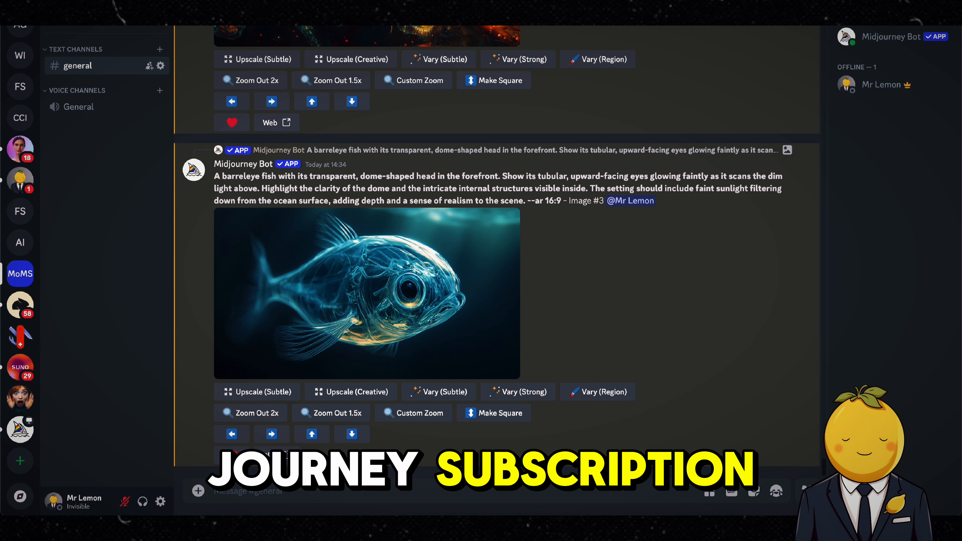
- In Midjourney on Discord, start an imagine prompt reading "A cheerful, flat coloring page for a children's book, the scene is [INSERT SCENE]"
type("/imagine")
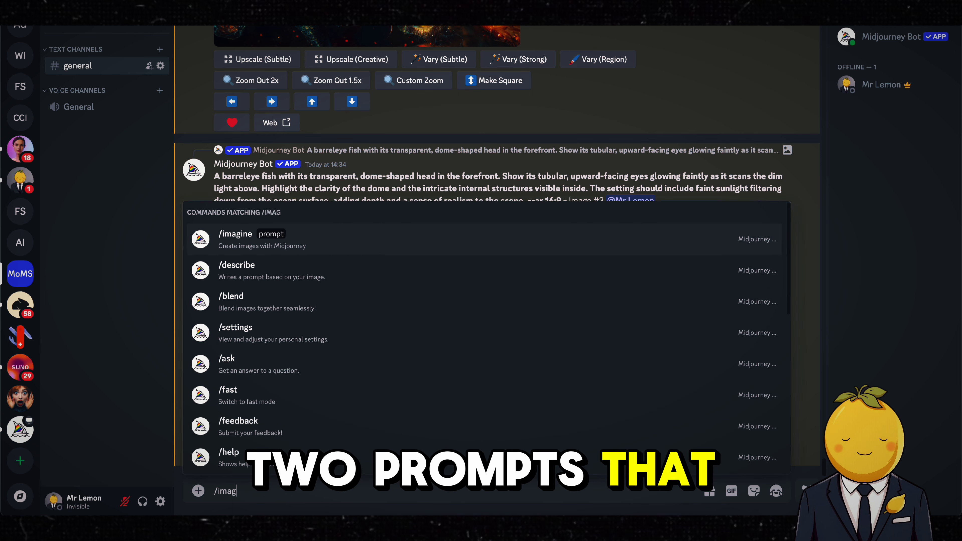
key("Return")
type("A cheerful, flat coloring page for a children's book, the scene is [INSERT SCENE]\"")
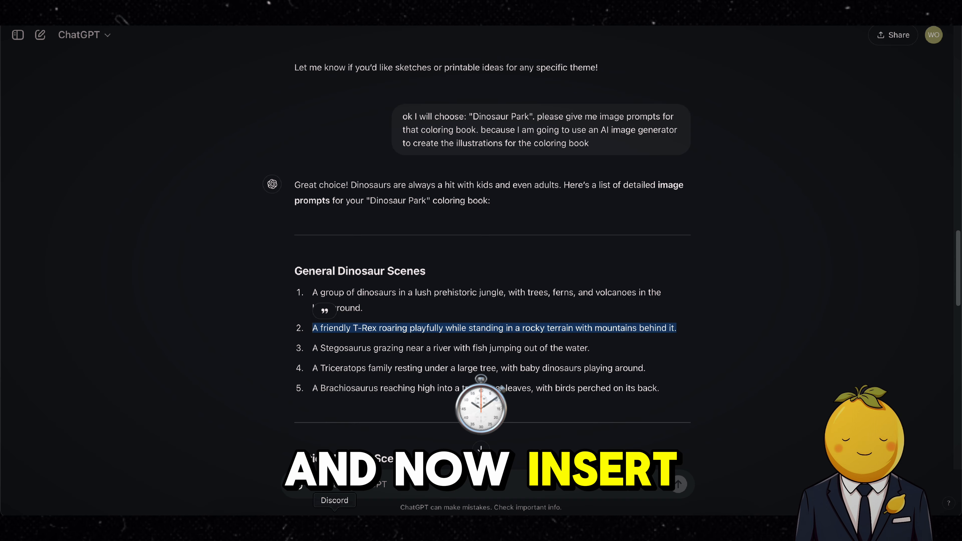
- Insert ChatGPT's scene 2, "A friendly T-Rex roaring playfully while standing in a rocky terrain with mountains behind it.", add --ar 9:16 and generate the images
left_click(335, 525)
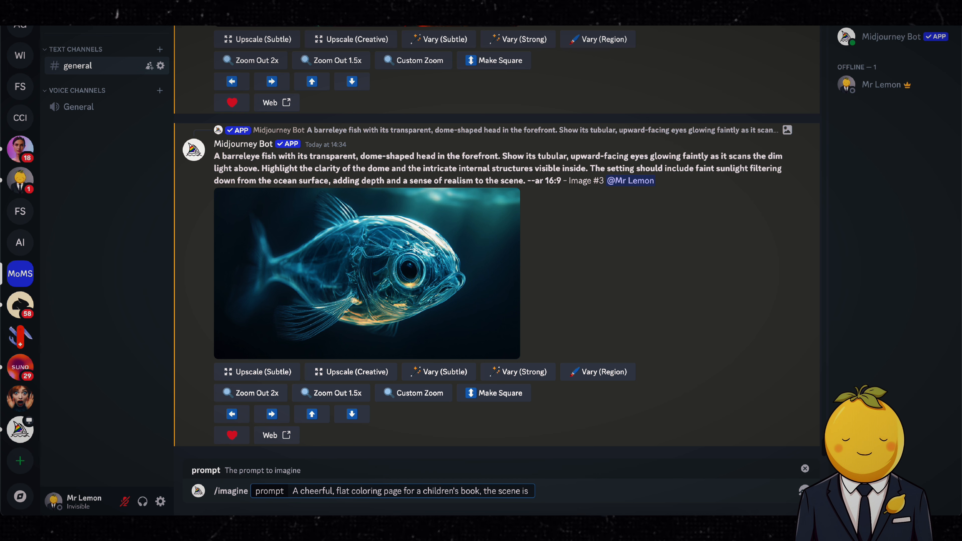
type("A friendly T-Rex roaring playfully while standing in a rocky terrain with mountains behind it.")
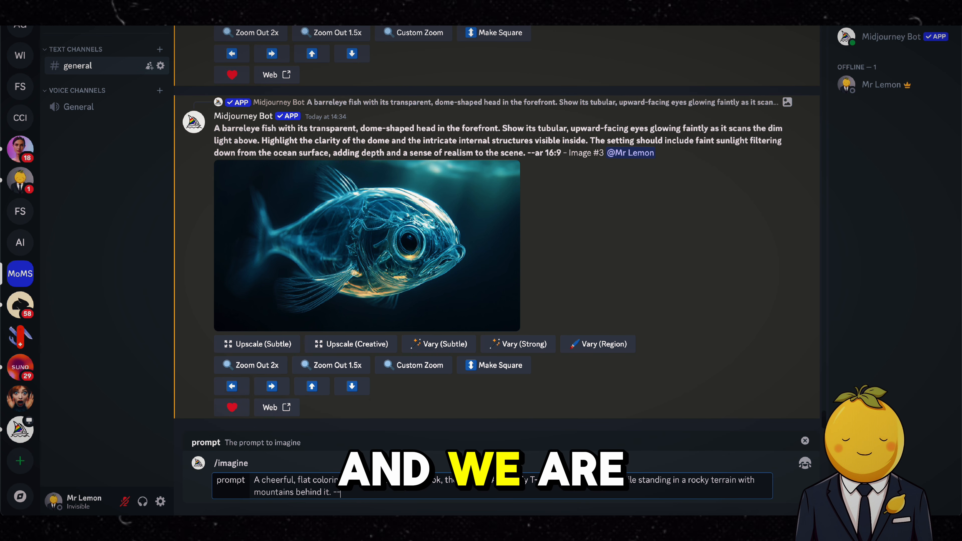
type("--ar 9:16")
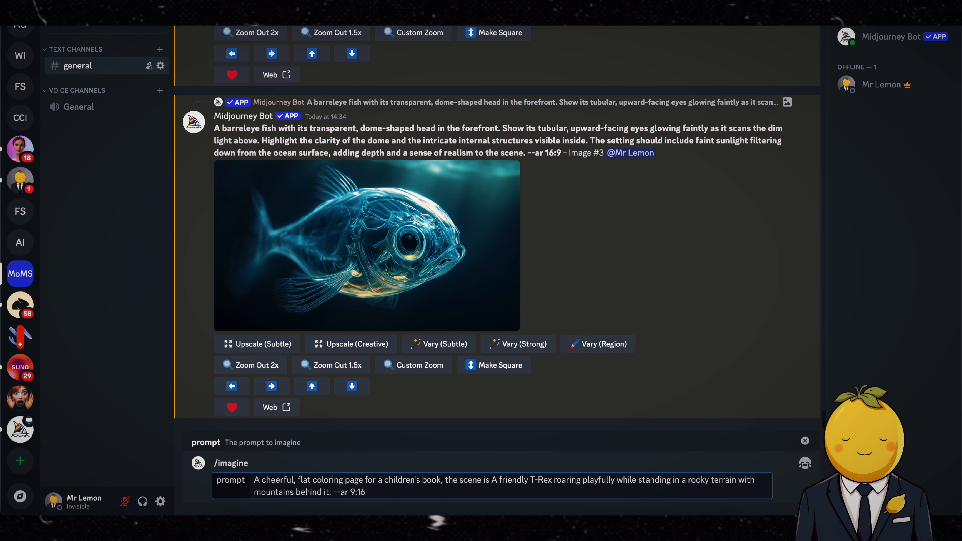
key("Return")
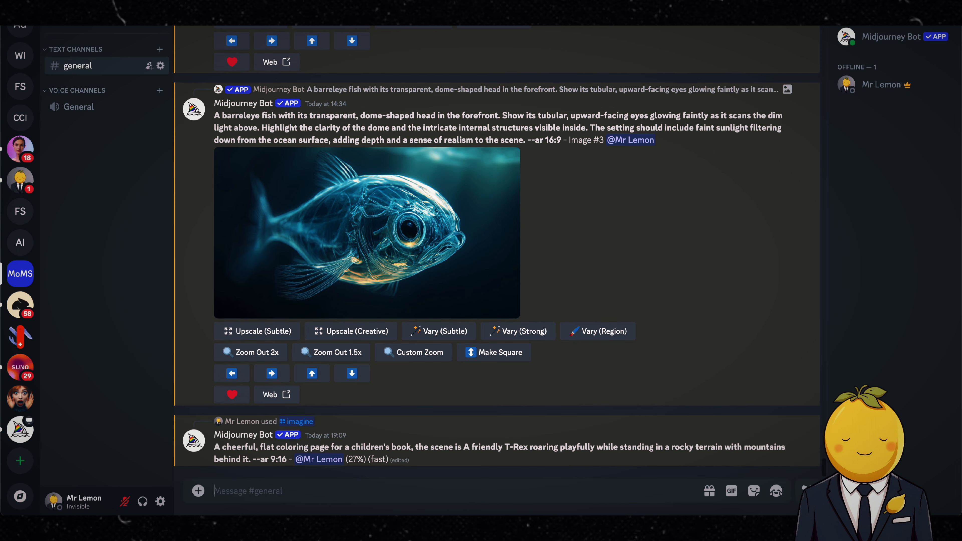
- Preview the grid of four T-Rex images at full size and upscale the first and fourth ones
left_click(275, 289)
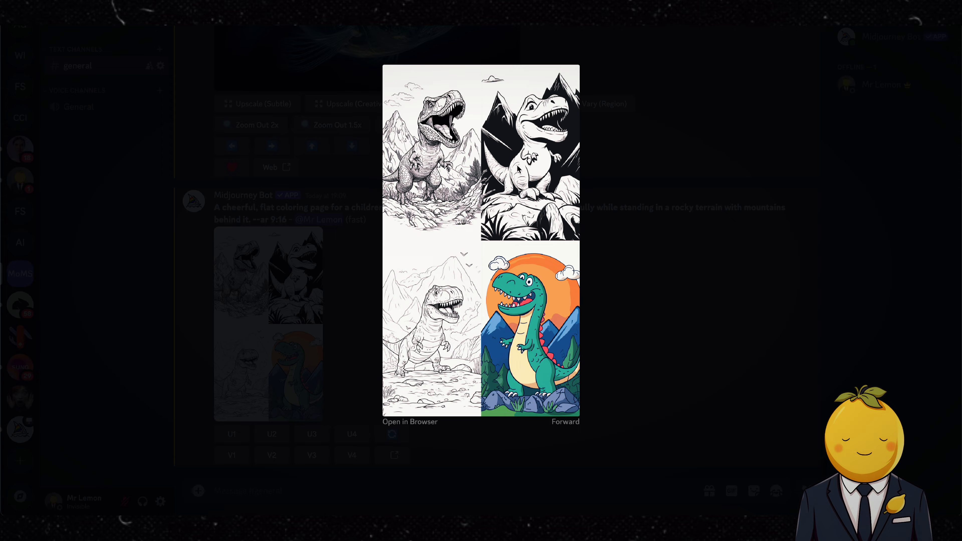
left_click(360, 356)
left_click(232, 434)
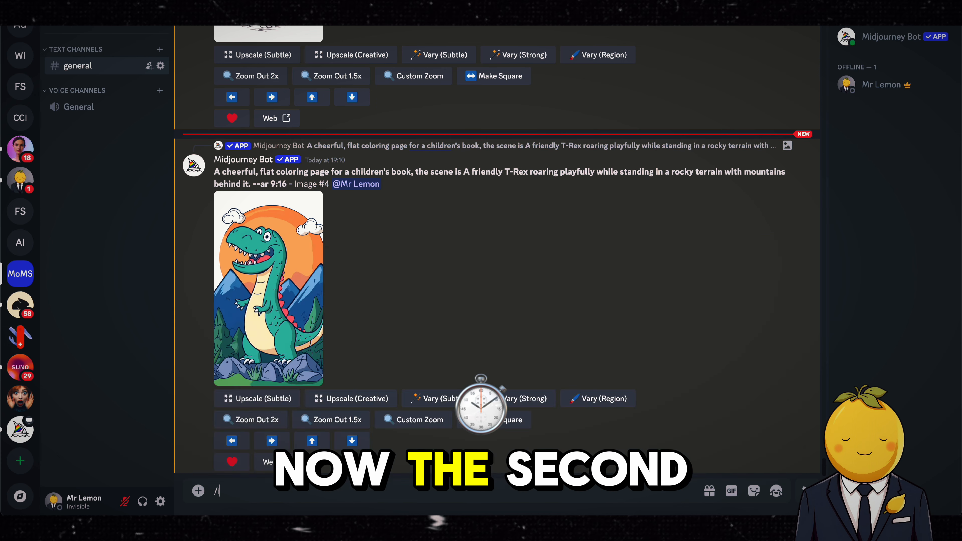
- Enter the imagine prompt "a production ready flat coloring black and white drawing of a [SUBJECT]" with Leo Leuppi, sōsaku hanga and kawaii chibi style terms, --ar 9:16
type("/imag")
key("Return")
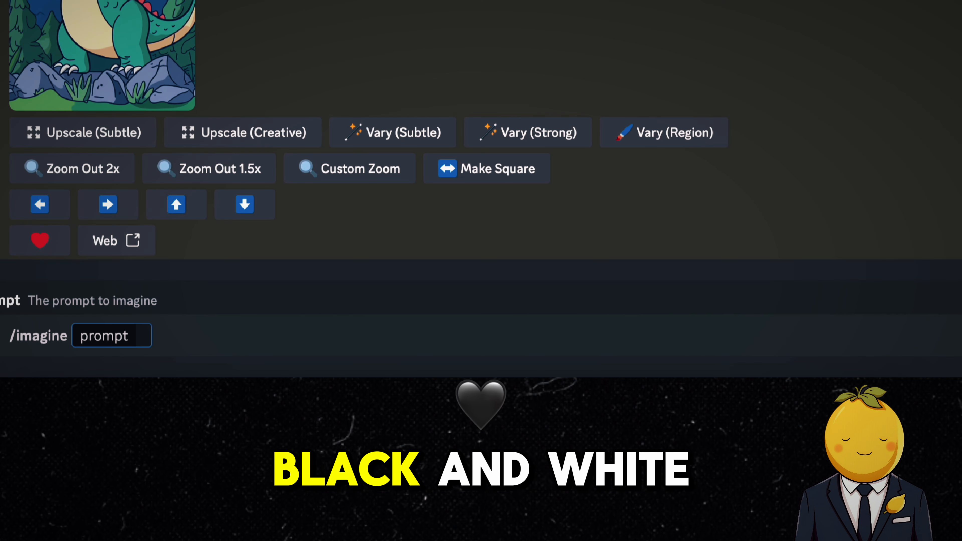
type("a production ready flat coloring black and white drawing of a [SUBJECT], inspired by Leo Leuppi, reddit, sōsaku hanga, kawaii chibi, field journal line art, children's illustration, flat coloring")
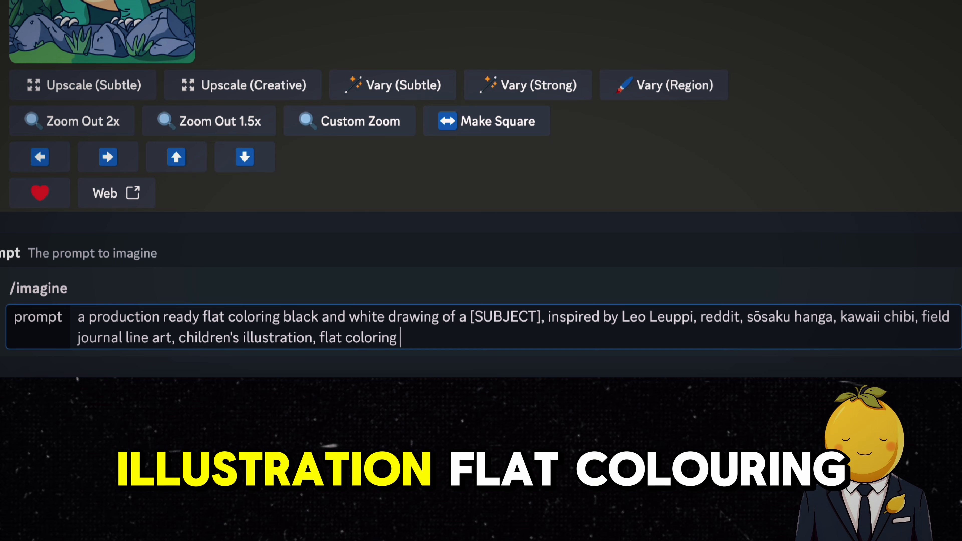
type("--ar 9:1")
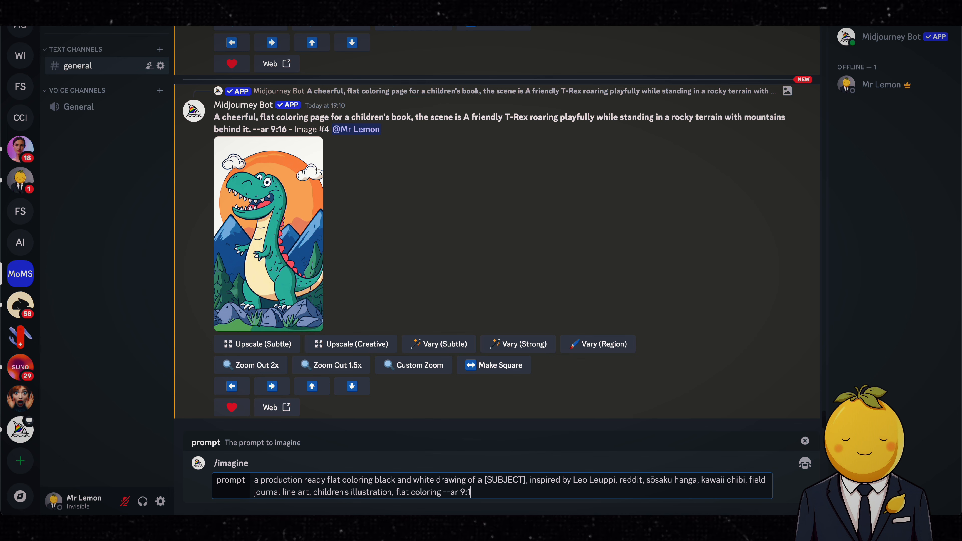
type("6")
- Replace [SUBJECT] with ChatGPT's prompt 9, "a playful dinosaur splashing in a pond surrounded by tropical flowers.", and generate and preview the images
left_click(356, 525)
left_click_drag(313, 323, 611, 323)
key("ctrl+c")
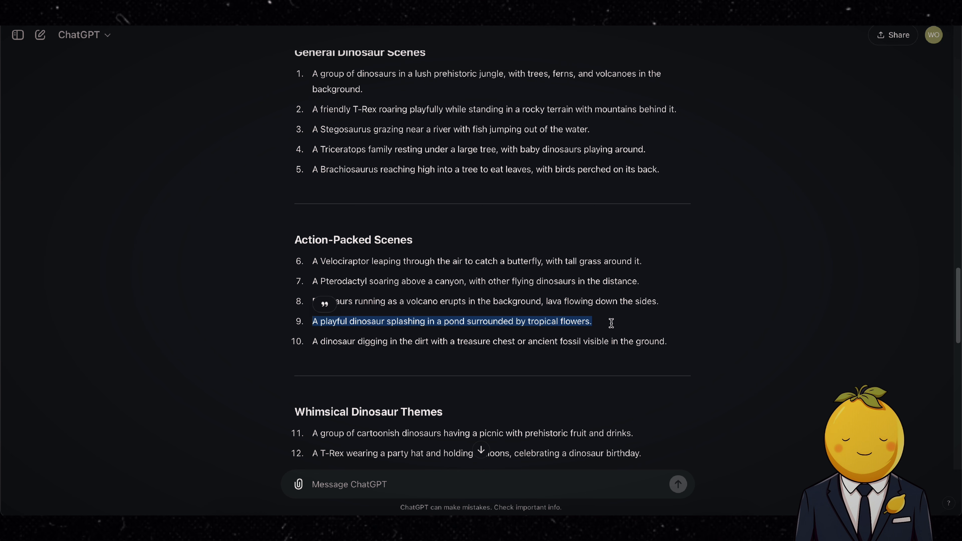
left_click(334, 526)
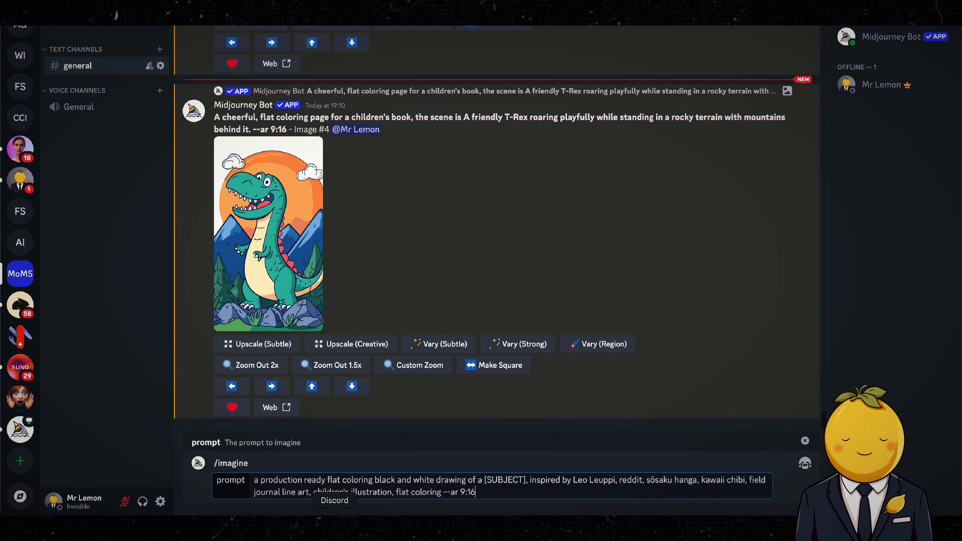
left_click_drag(486, 479, 526, 479)
key("ctrl+v")
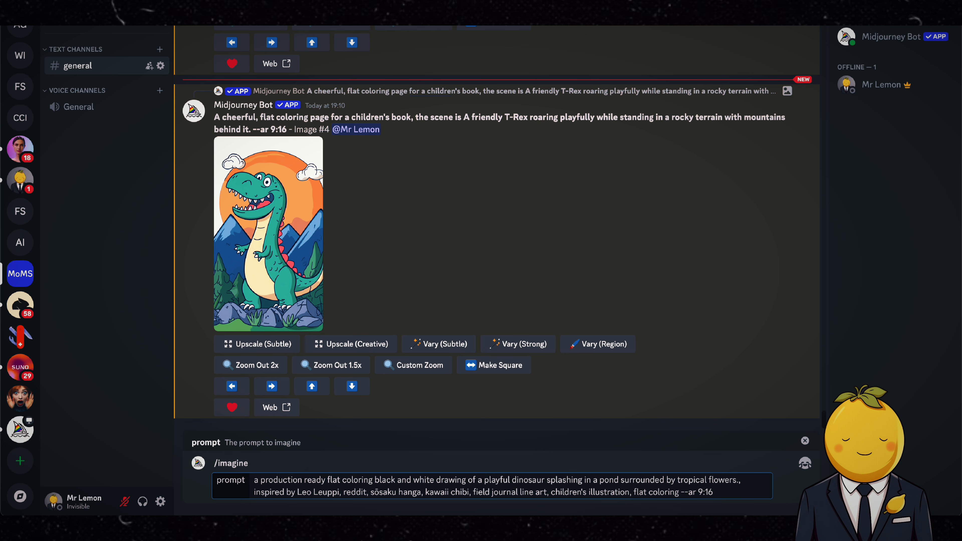
key("Return")
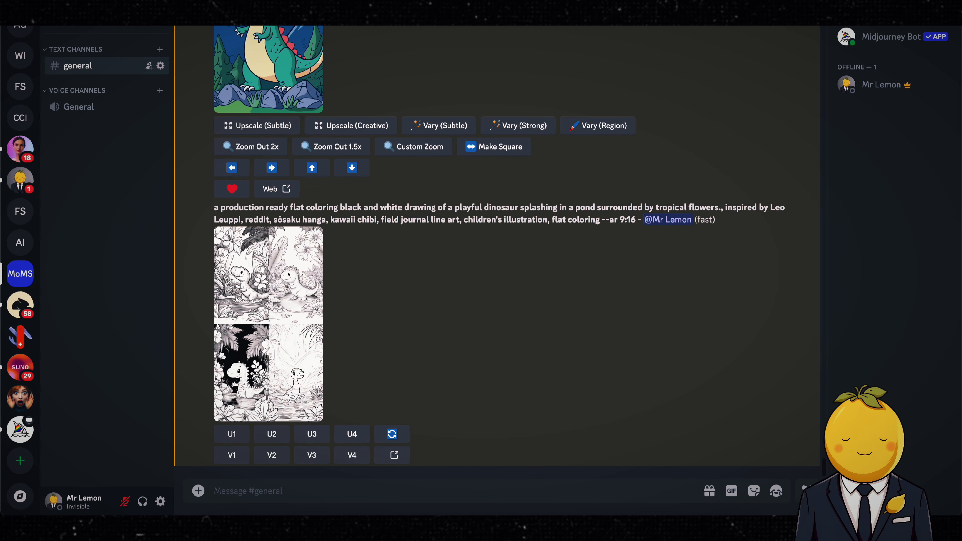
left_click(287, 341)
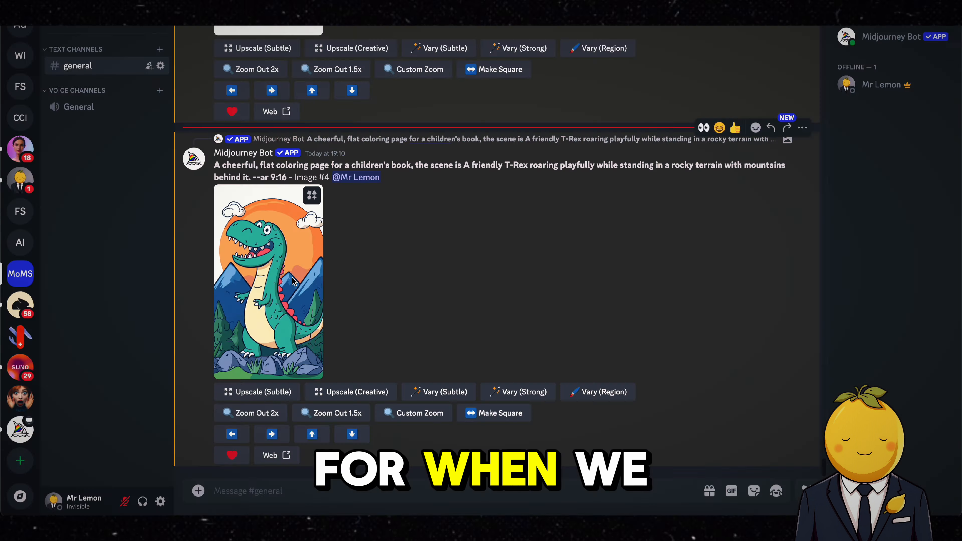
- Save the upscaled color T-Rex image #4 and the upscaled pond dinosaur image #3 to the computer
left_click(268, 279)
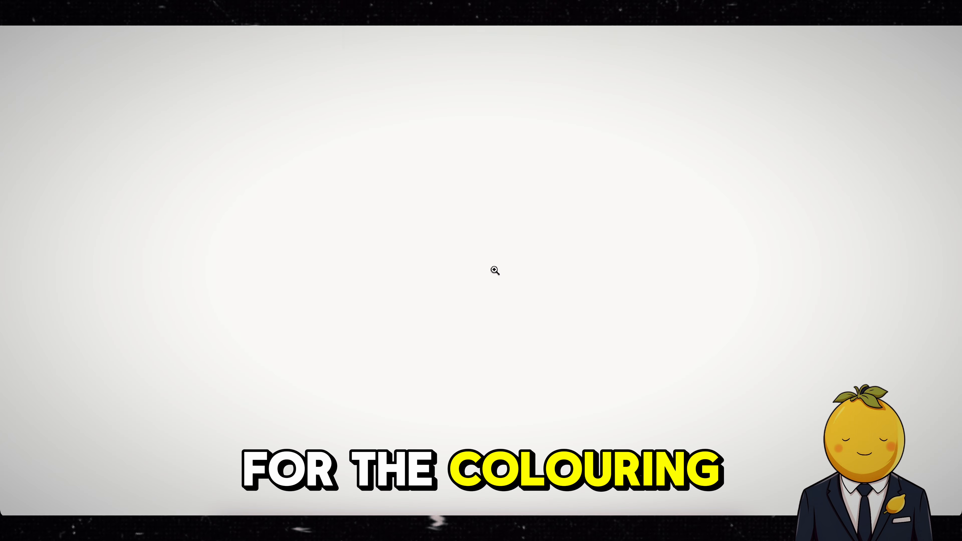
right_click(531, 228)
left_click(540, 235)
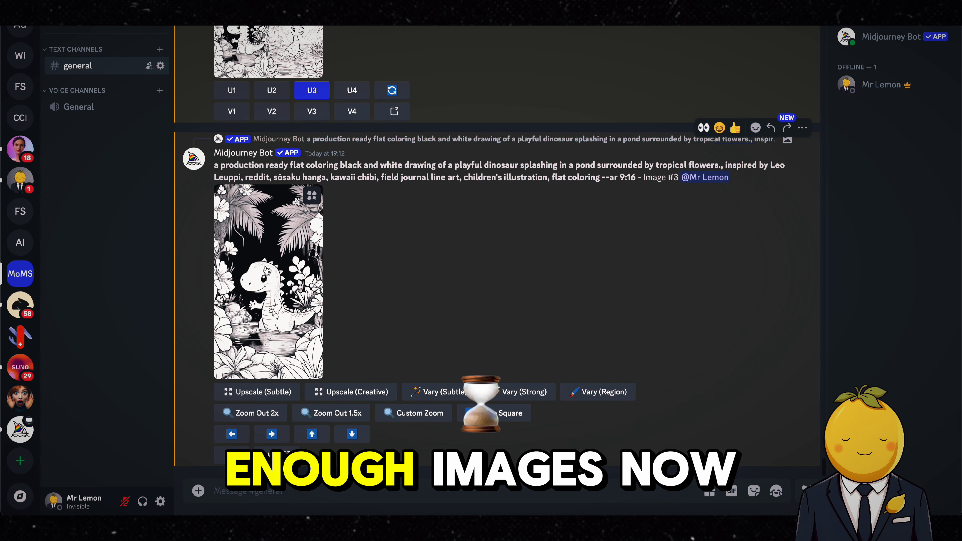
left_click(269, 282)
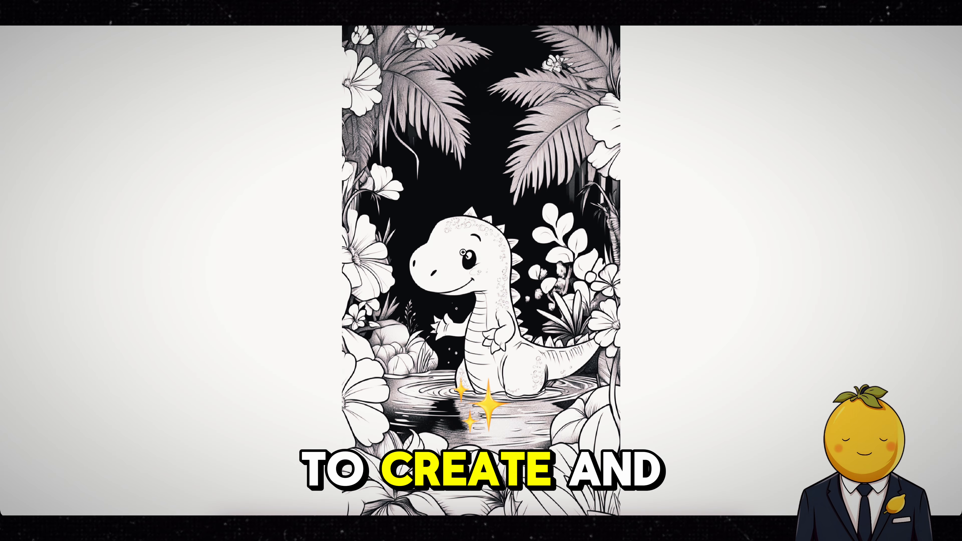
right_click(465, 250)
left_click(477, 261)
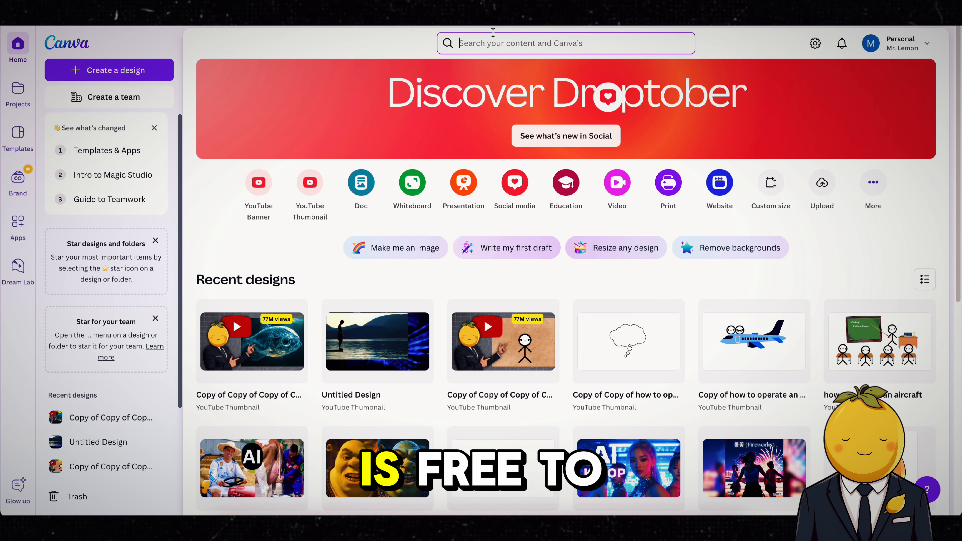
- In Canva, search for "ebook" and create a blank ebook cover design
left_click(493, 32)
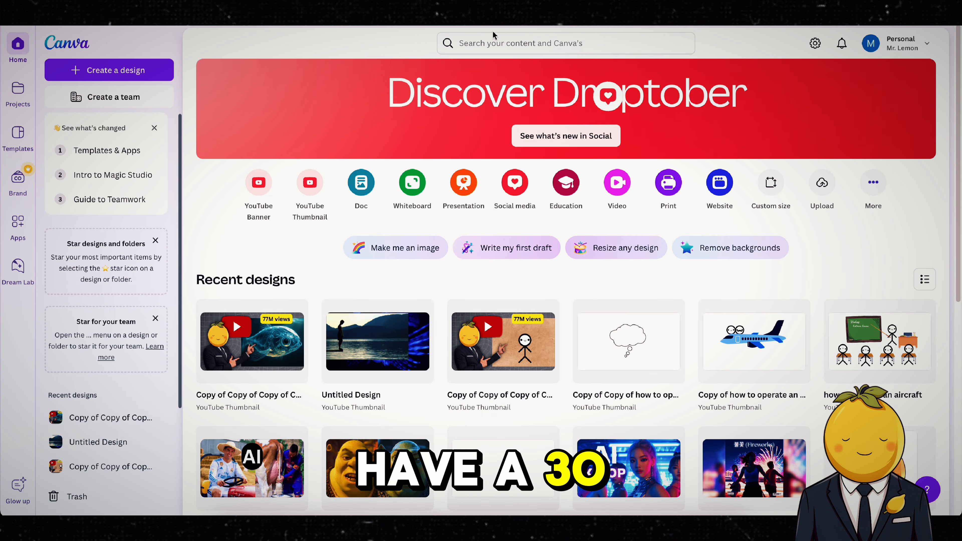
left_click(490, 39)
type("e")
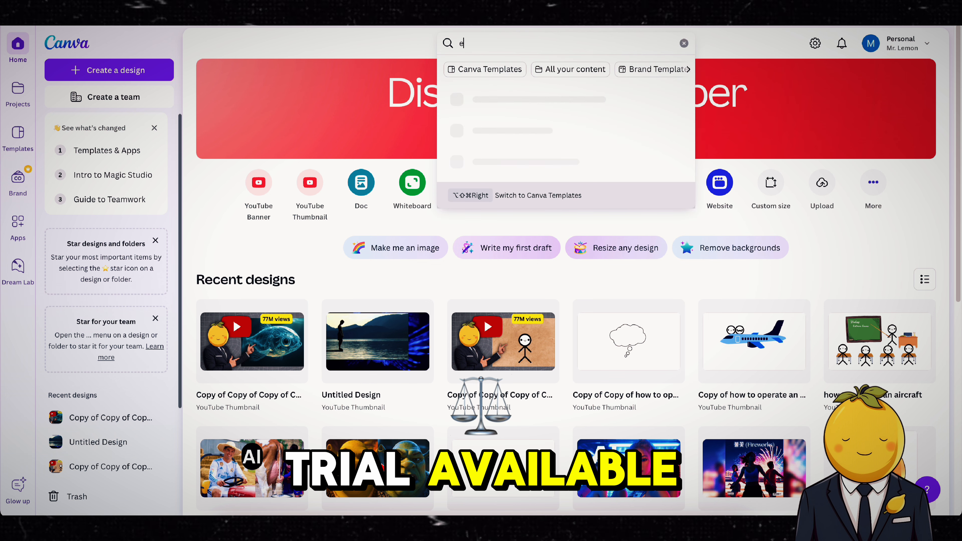
type("book")
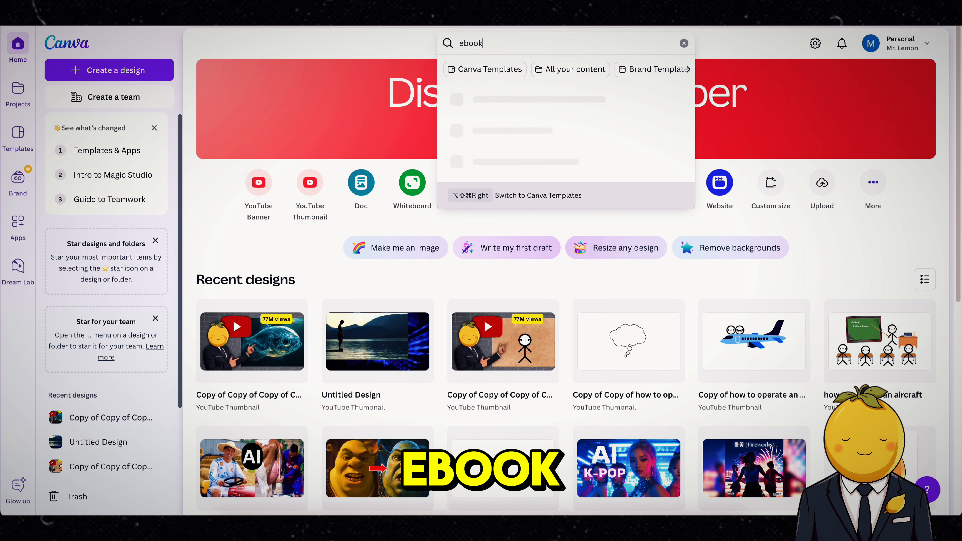
left_click(492, 74)
scroll(283, 347, "down", 1)
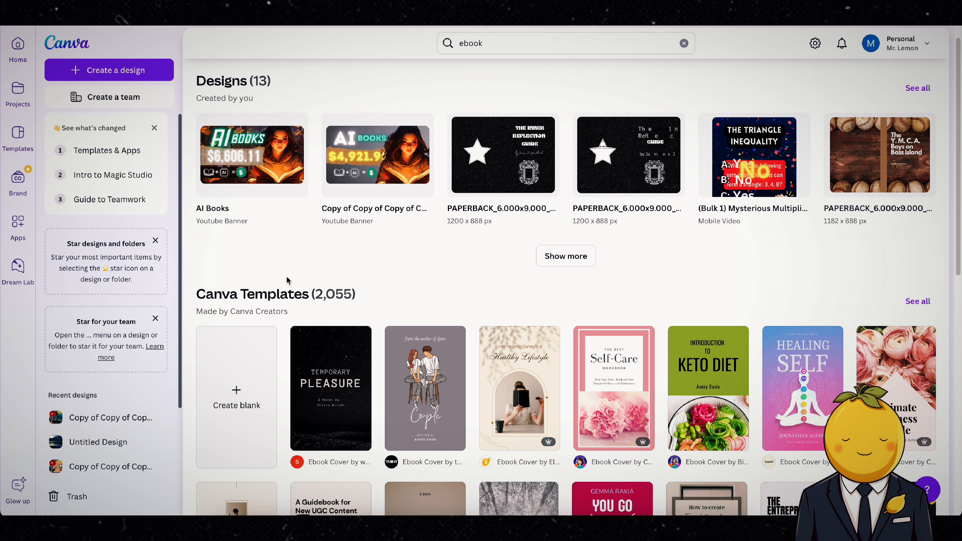
left_click(251, 372)
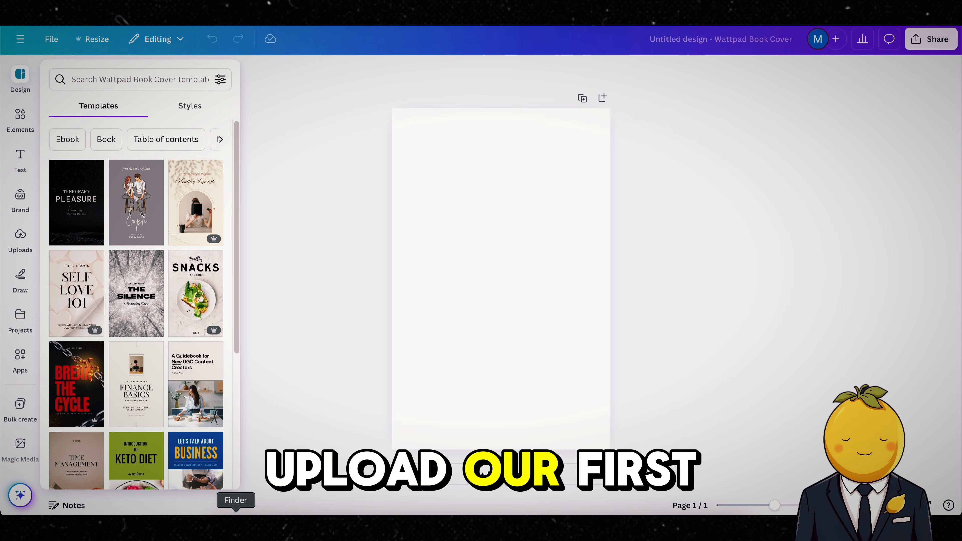
- Preview the volcano dinosaur coloring page PNG in Finder's Downloads folder and place it on the blank Canva page
left_click(242, 514)
left_click(436, 139)
key("space")
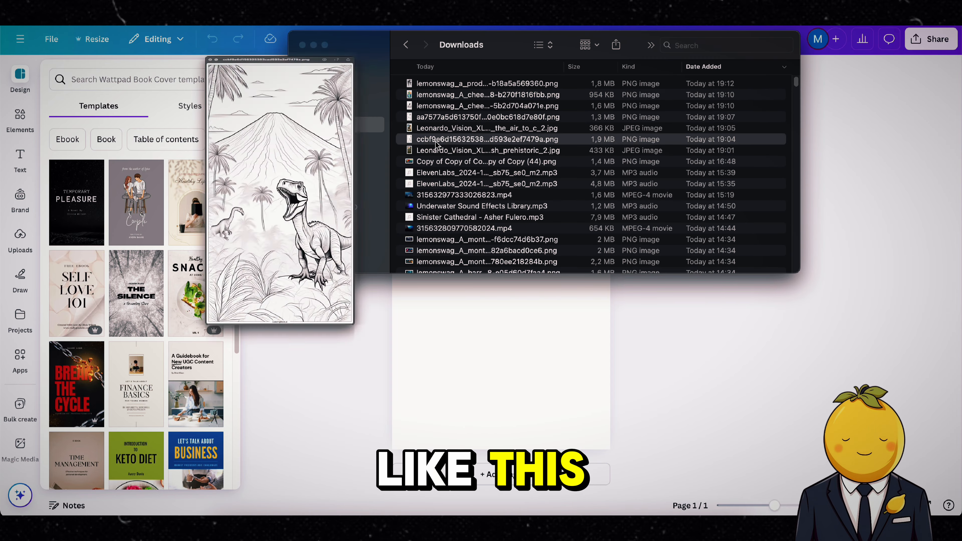
key("space")
left_click_drag(436, 143, 504, 380)
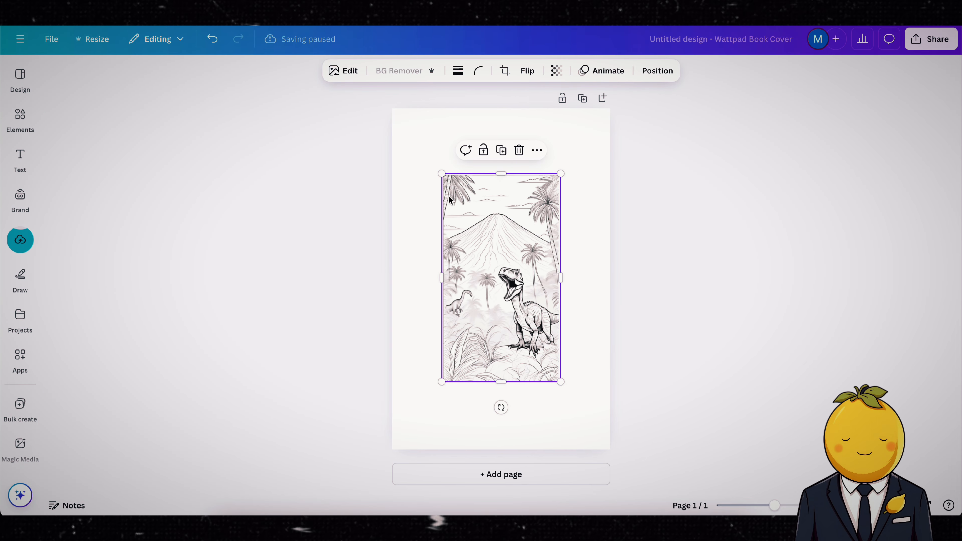
- Enlarge the dinosaur coloring image to fill most of the page, keeping it inside the margins and vertically centered
left_click_drag(442, 174, 389, 114)
left_click_drag(563, 382, 616, 442)
left_click_drag(567, 380, 567, 380)
left_click_drag(597, 448, 569, 395)
left_click_drag(538, 351, 550, 376)
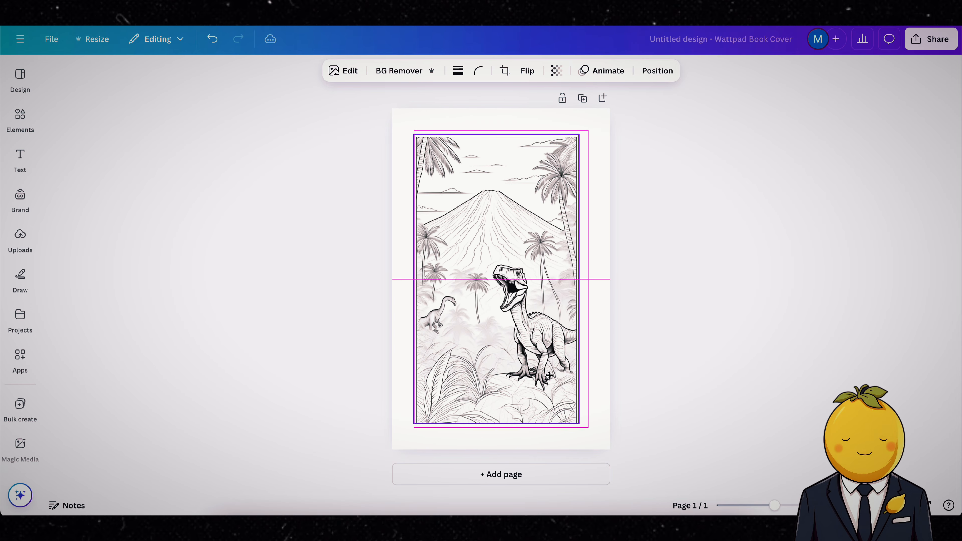
- Add a heading reading "DINOSAUR" and move it to the top edge of the coloring image
left_click(20, 159)
left_click(93, 242)
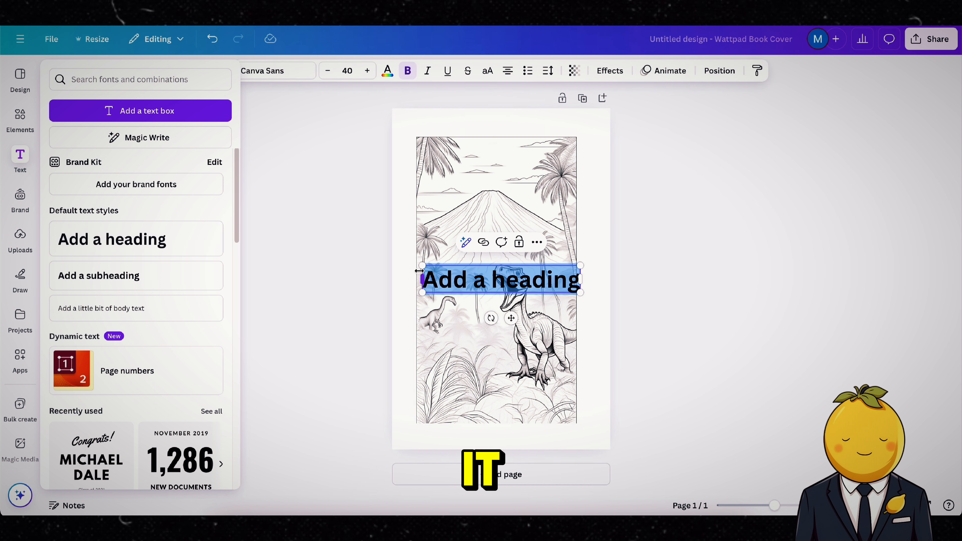
type("DINOSAUR")
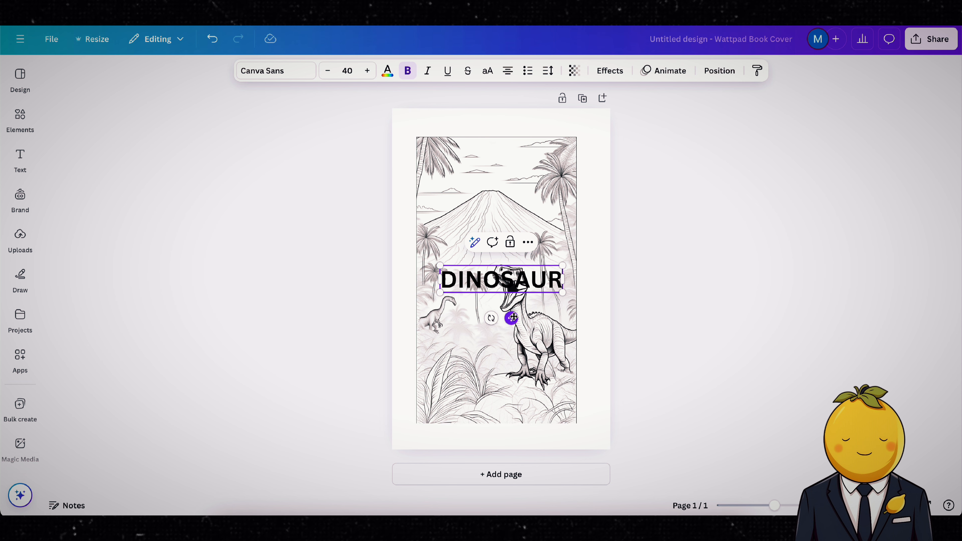
left_click_drag(511, 318, 507, 172)
- Shift the coloring image slightly down, then shrink the DINOSAUR heading to size 30,6 and center it above the image
left_click(520, 209)
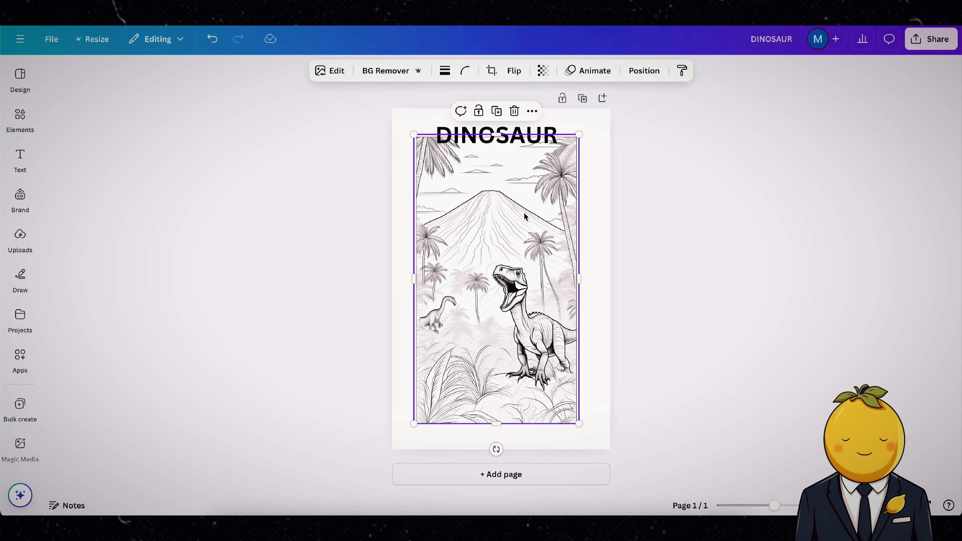
left_click(520, 133)
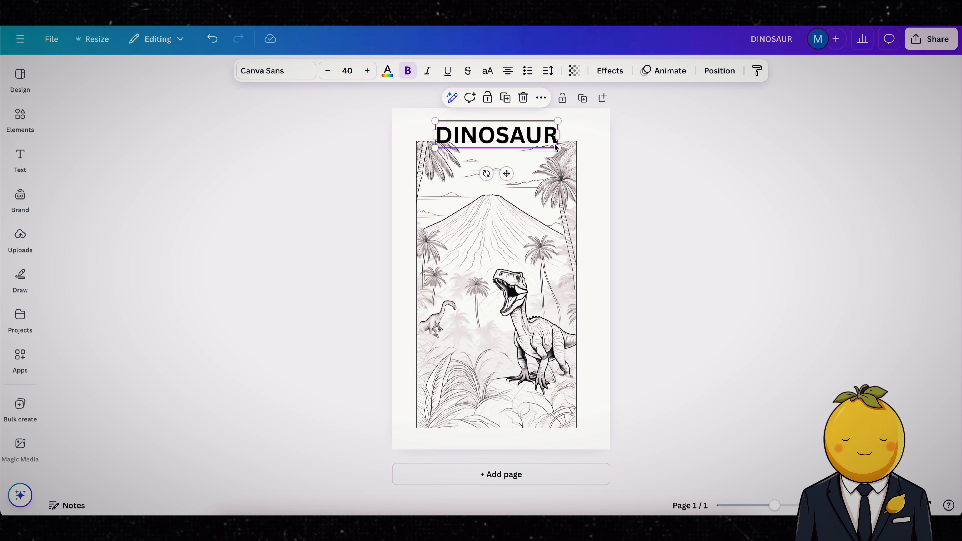
left_click_drag(554, 147, 536, 137)
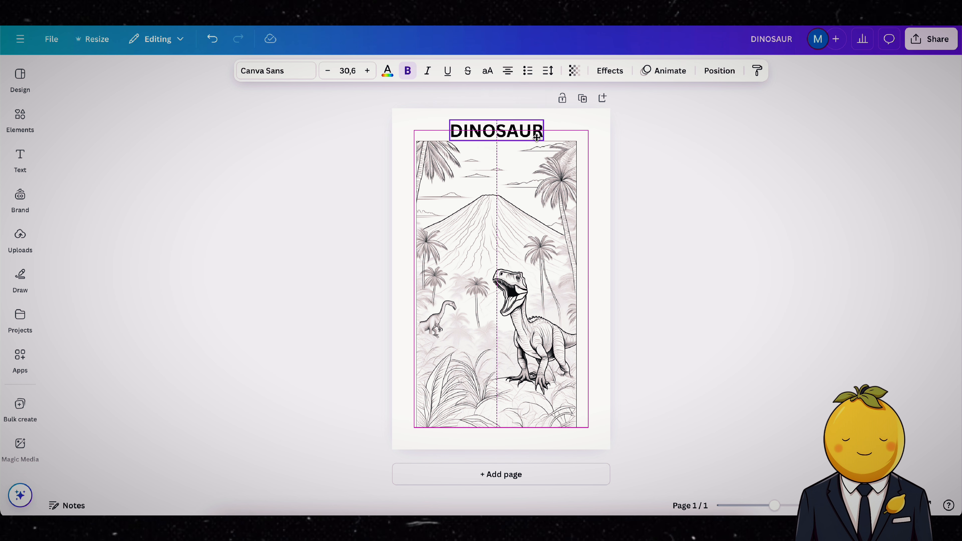
- Scale the coloring image down slightly and center it beneath the DINOSAUR heading
left_click(535, 212)
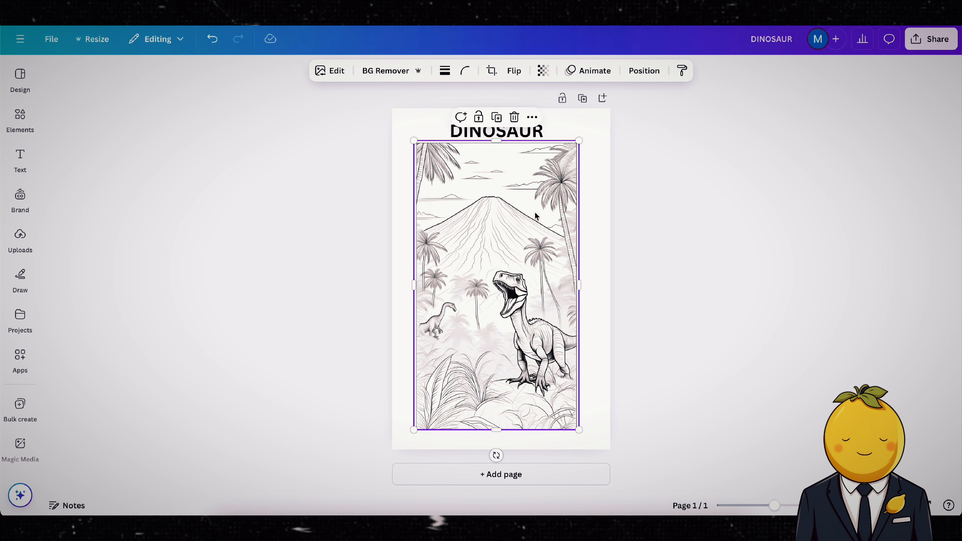
mouse_move(579, 428)
left_mouse_down()
mouse_move(565, 401)
mouse_move(570, 414)
left_mouse_up()
left_click_drag(505, 353, 510, 355)
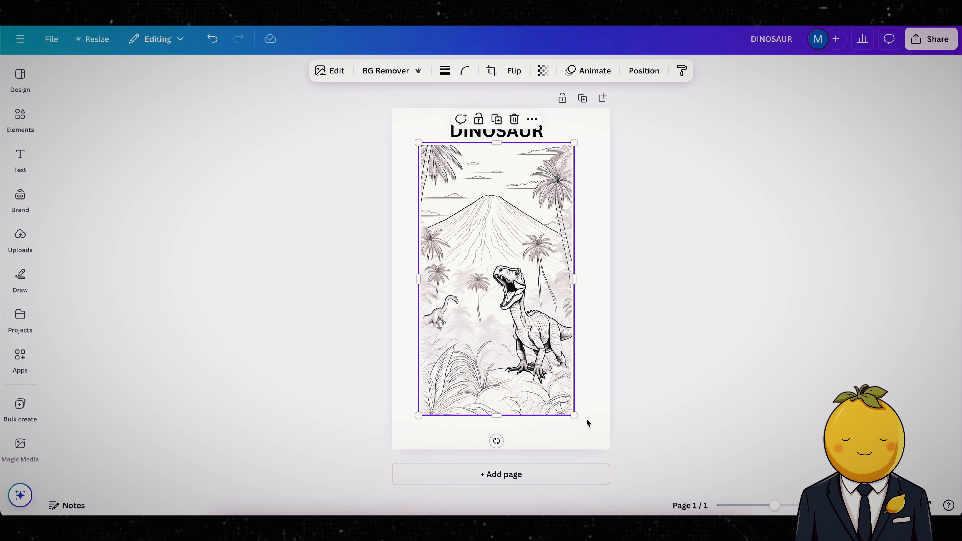
- Crop the bottom and top of the coloring image and move it up just beneath the DINOSAUR heading
left_click_drag(497, 412, 497, 392)
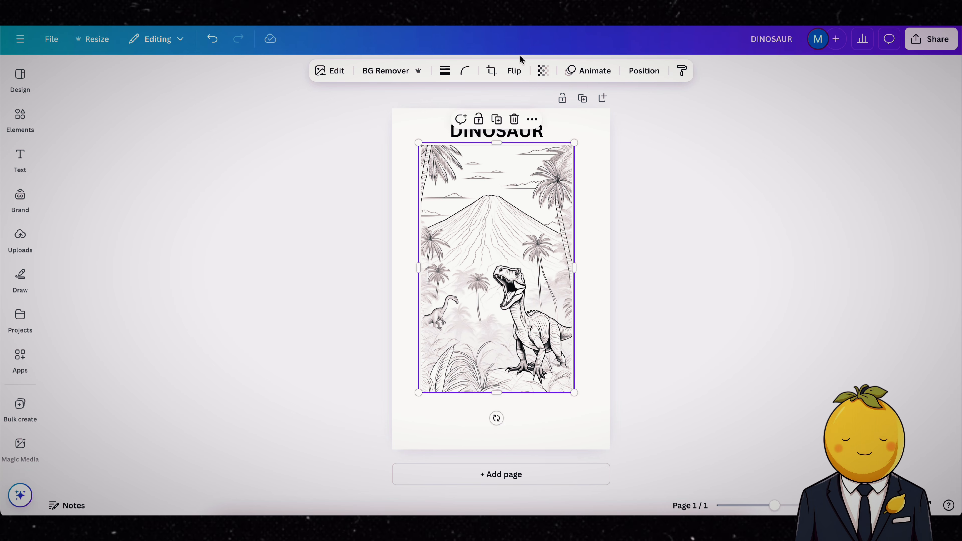
left_click_drag(501, 143, 497, 161)
left_click_drag(507, 205, 508, 191)
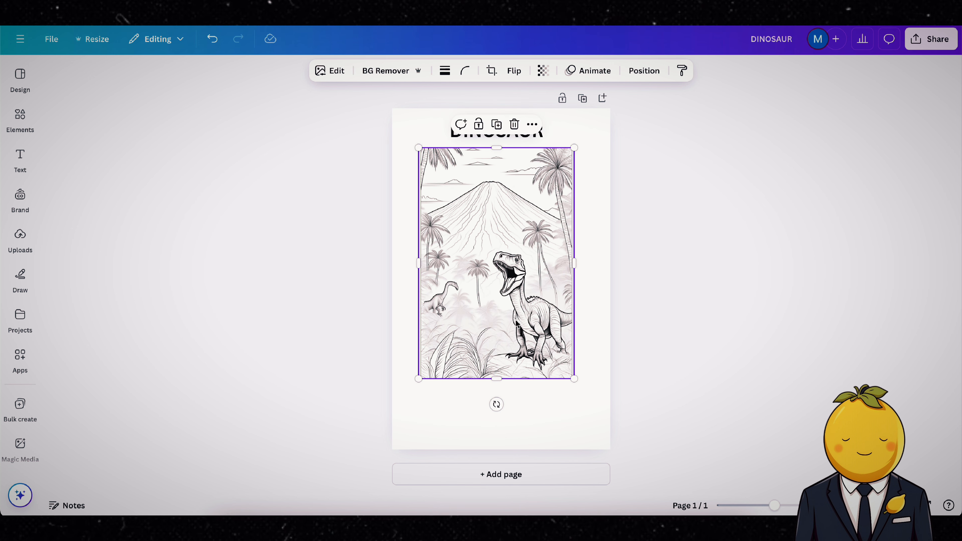
- Add a small caption reading "The T-Rex quid est discipulus est" and center it just below the coloring image
left_click(20, 158)
left_click(99, 271)
type("The T-Rex quid est discipulus est")
left_click_drag(515, 407, 509, 441)
left_click_drag(474, 476, 485, 427)
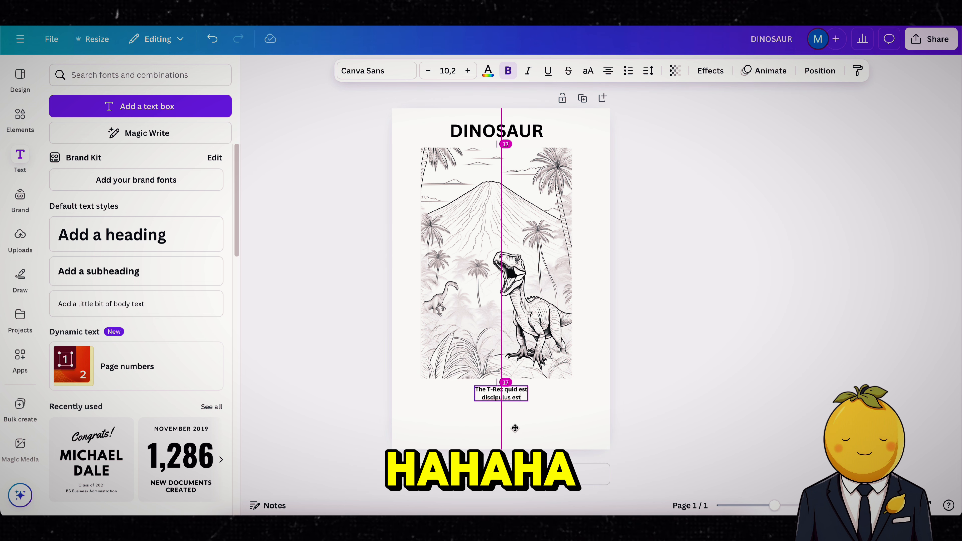
left_click(784, 270)
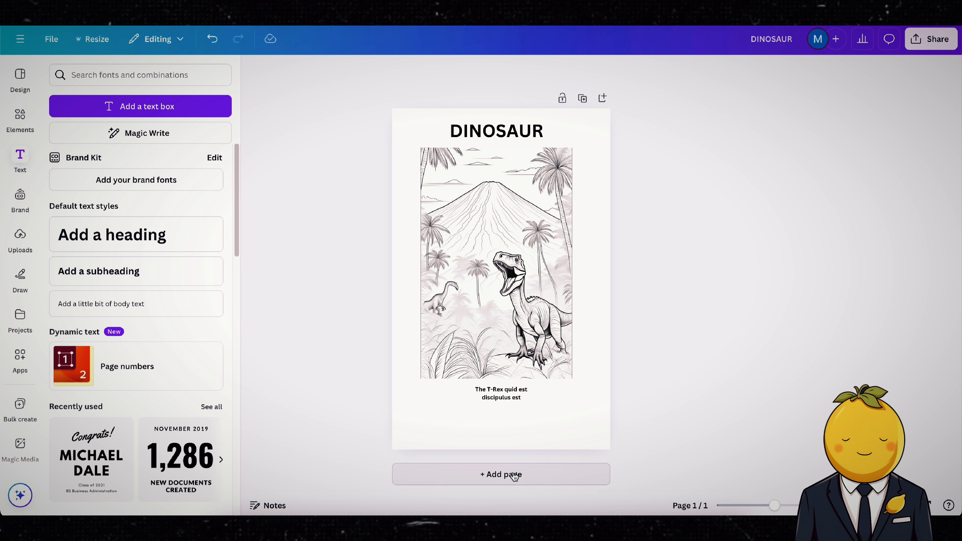
- Duplicate the finished page and replace the copy's picture with the downloaded T-Rex and butterfly image (aa7577a5d613750f…png)
left_click(583, 97)
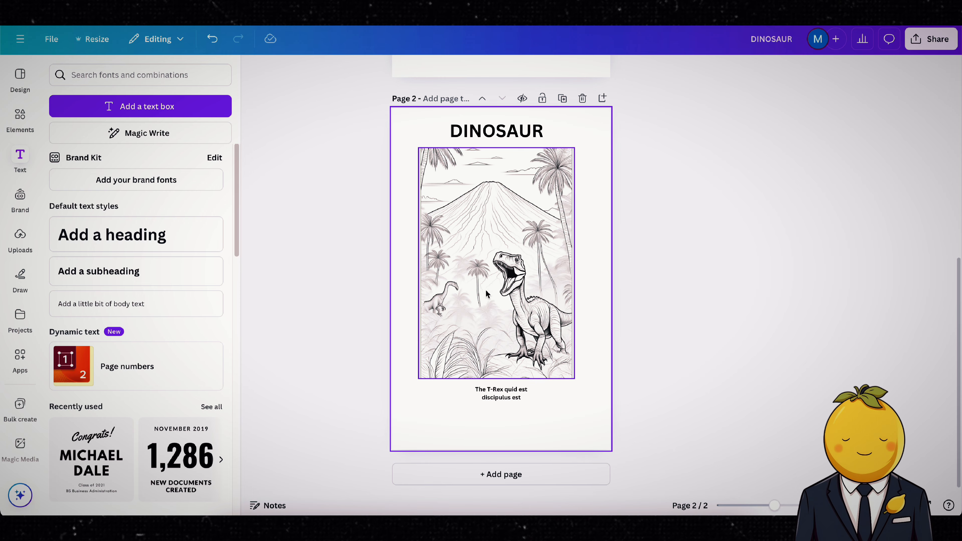
left_click(486, 260)
left_click(236, 527)
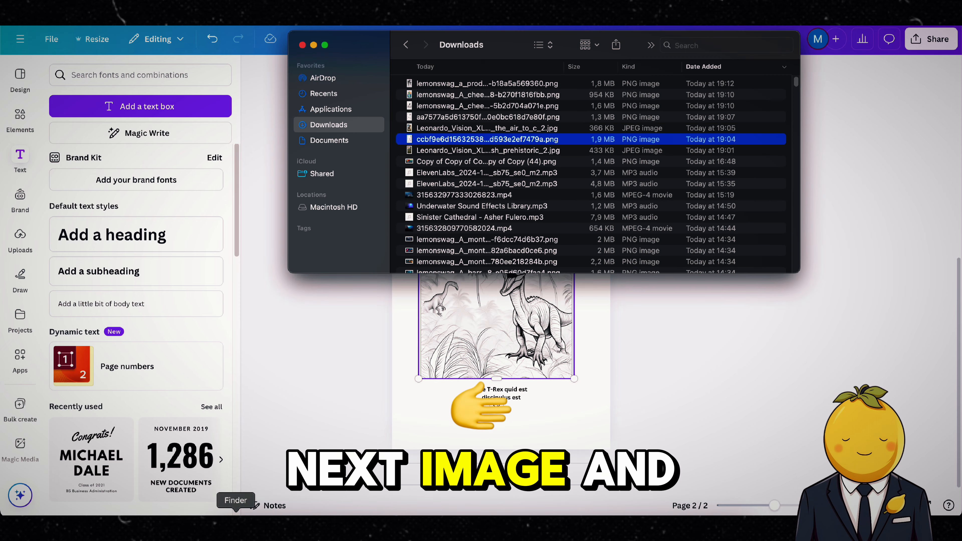
left_click(450, 118)
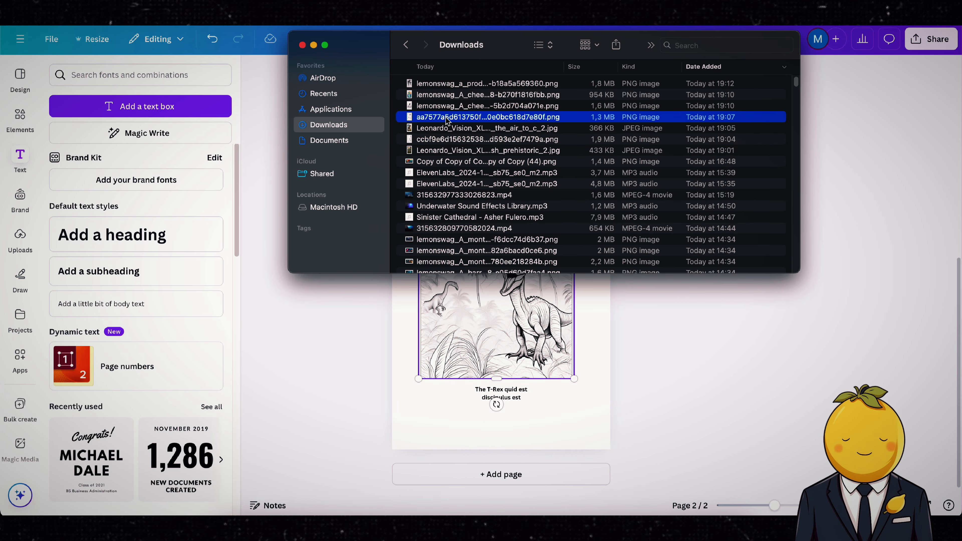
key("space")
key("space")
left_click_drag(454, 118, 326, 318)
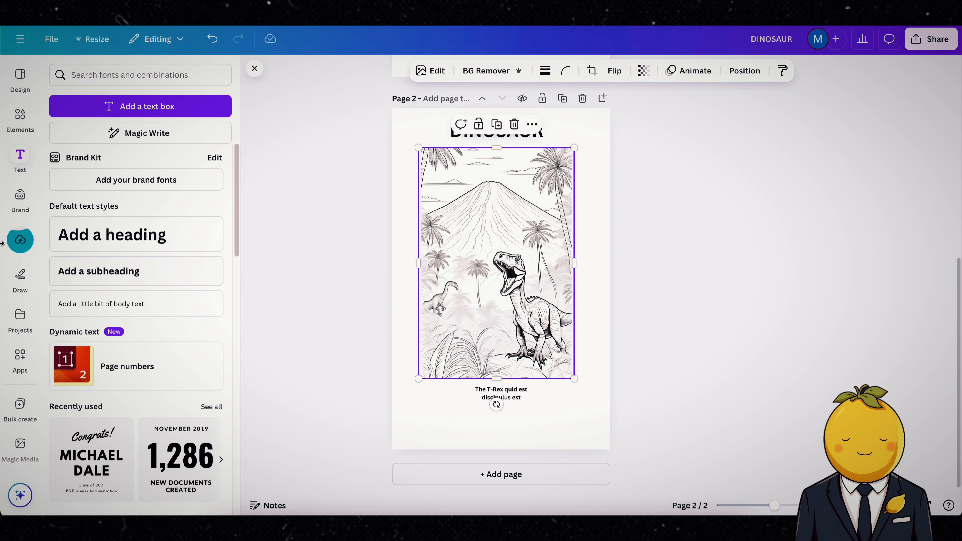
left_click(21, 242)
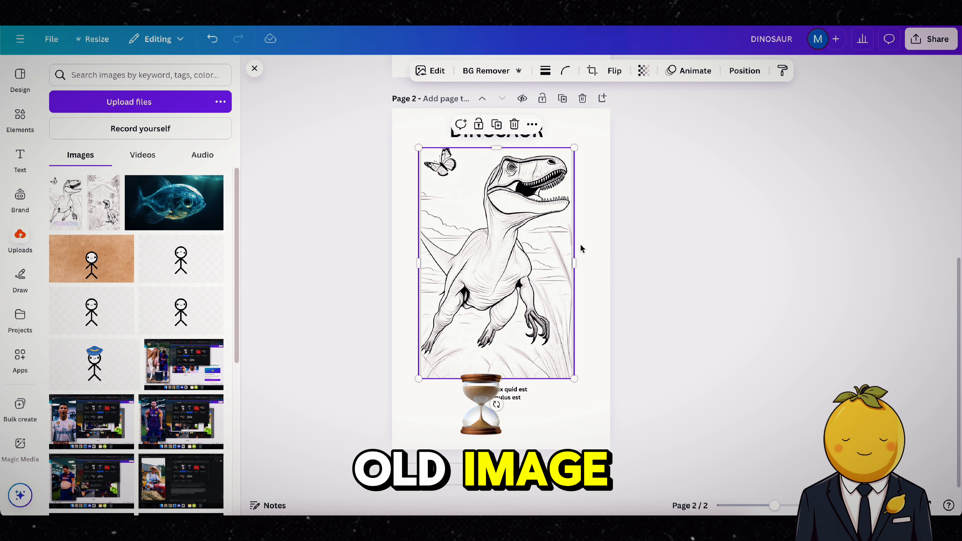
left_click(687, 313)
scroll(686, 313, "up", 10)
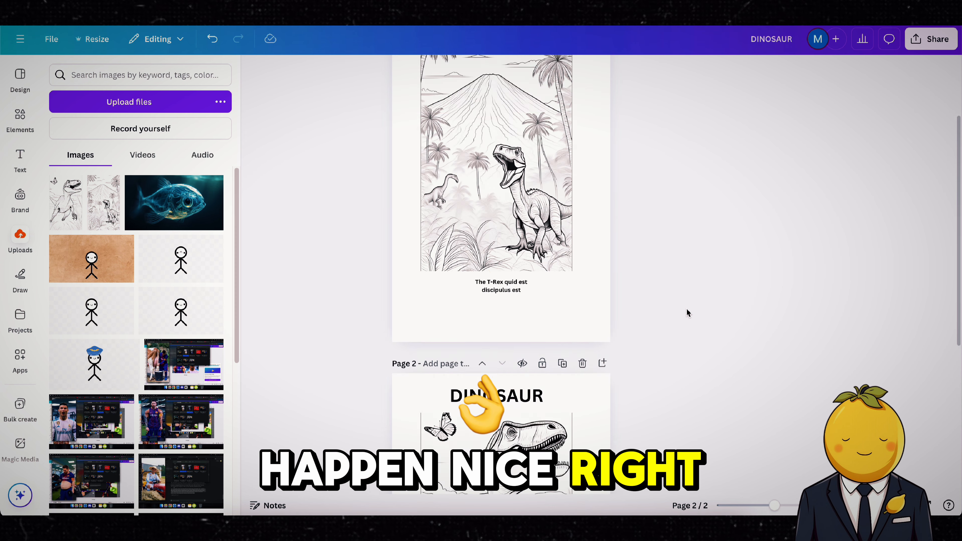
scroll(688, 313, "down", 3)
scroll(687, 313, "down", 5)
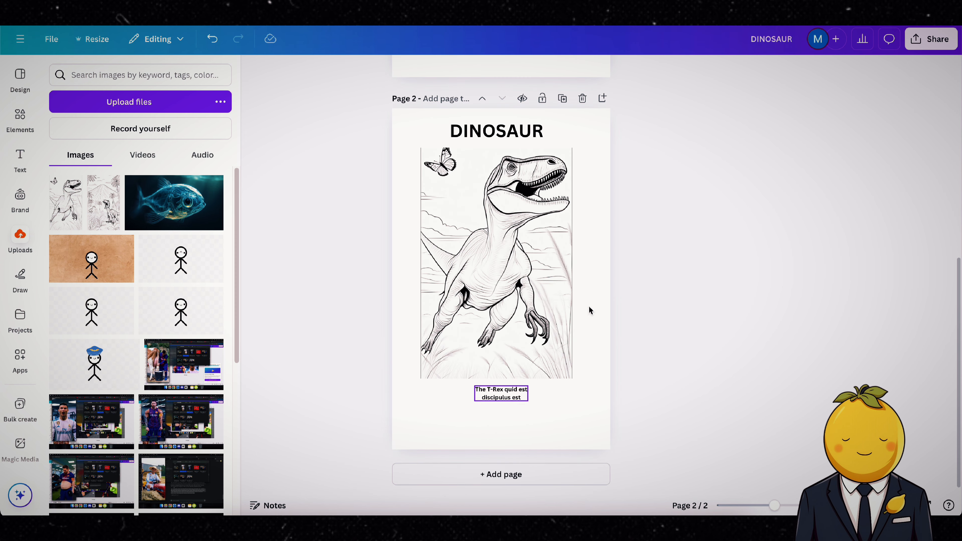
- Duplicate page 2 and replace the picture on page 3 with the downloaded image of a roaring T-Rex among mountains
left_click(563, 98)
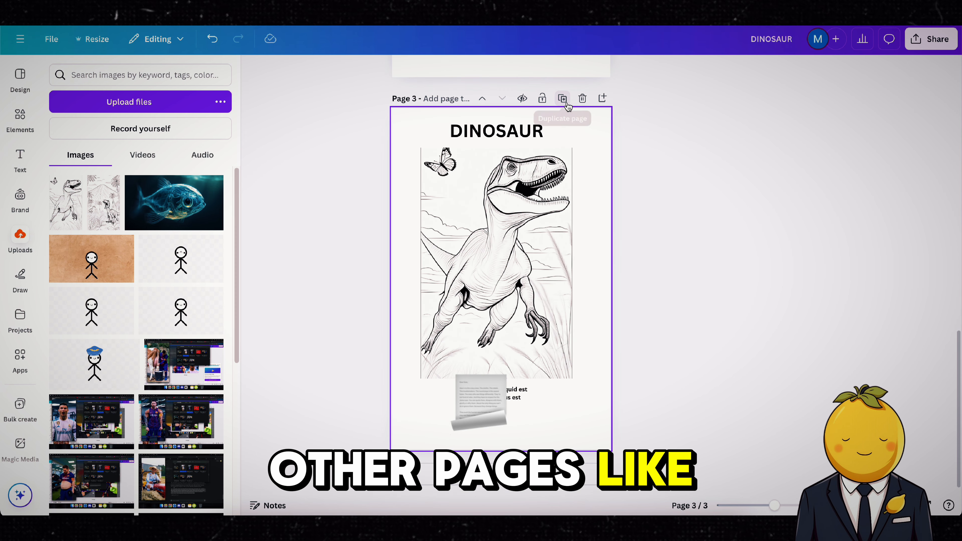
left_click(264, 510)
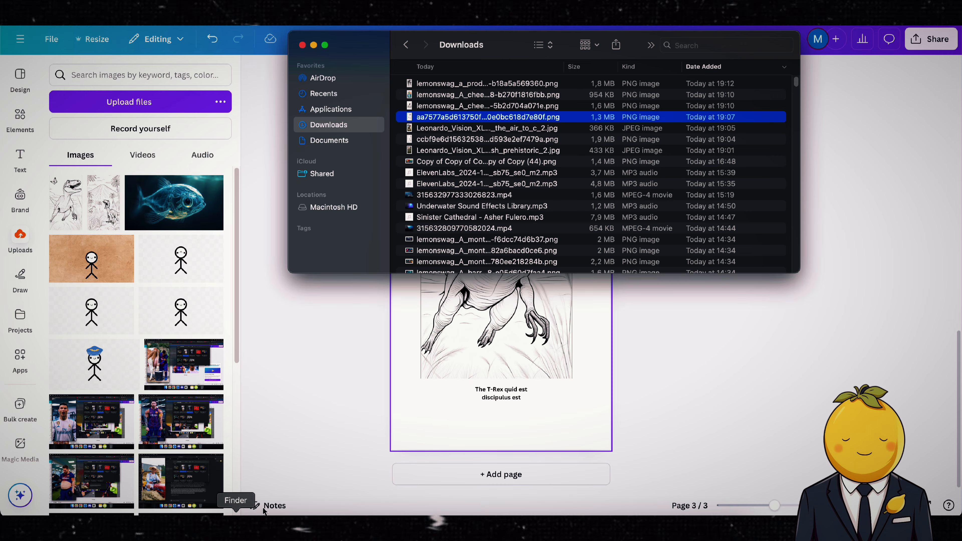
left_click(434, 108)
left_click_drag(434, 110, 575, 268)
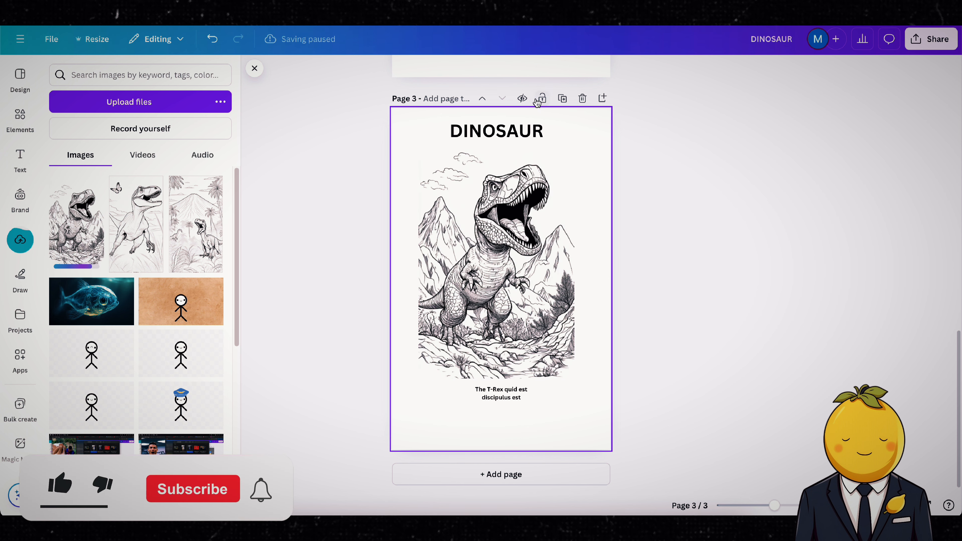
- Duplicate page 3, upload the downloaded baby dinosaur image with dark foliage, and place it in the picture area on page 4
left_click(563, 99)
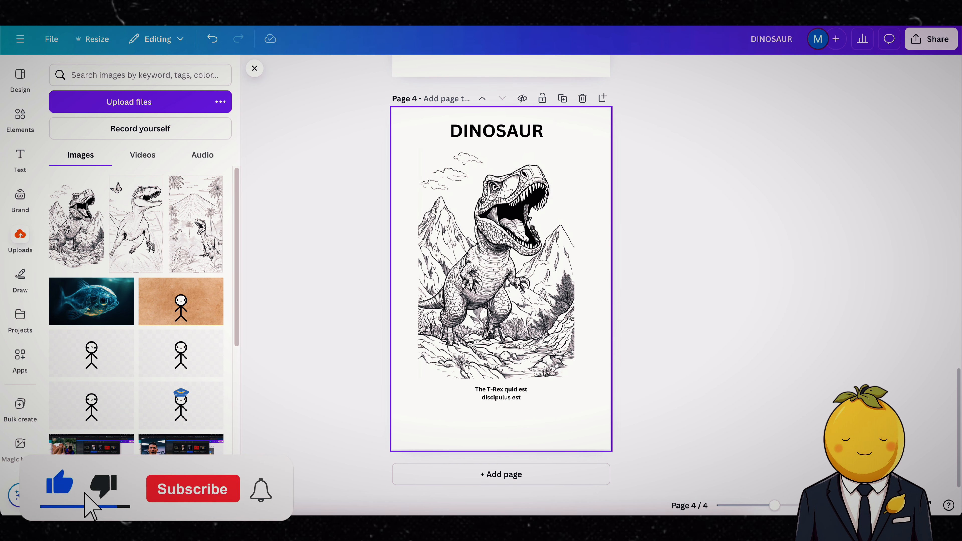
key("super+Tab")
left_click(430, 94)
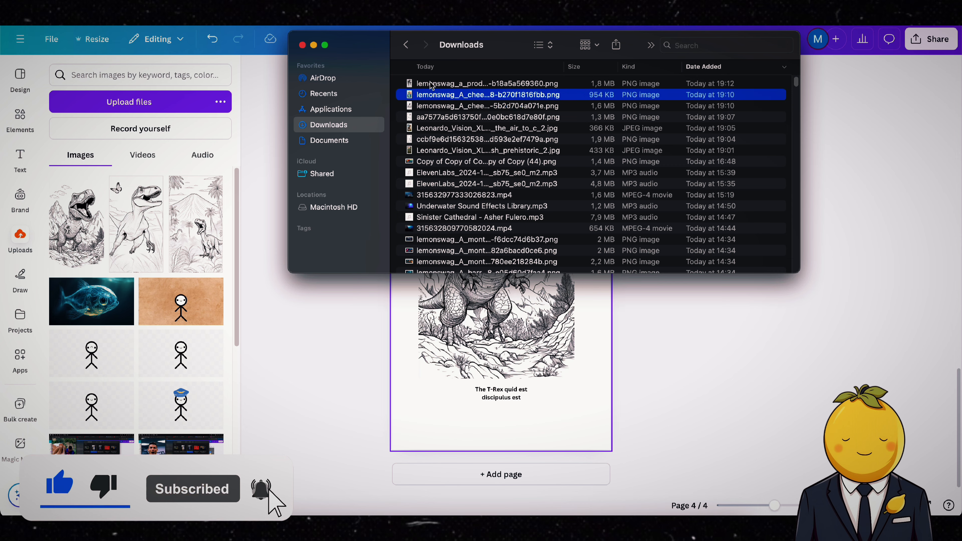
left_click(430, 85)
key("space")
key("space")
left_click_drag(430, 86, 67, 235)
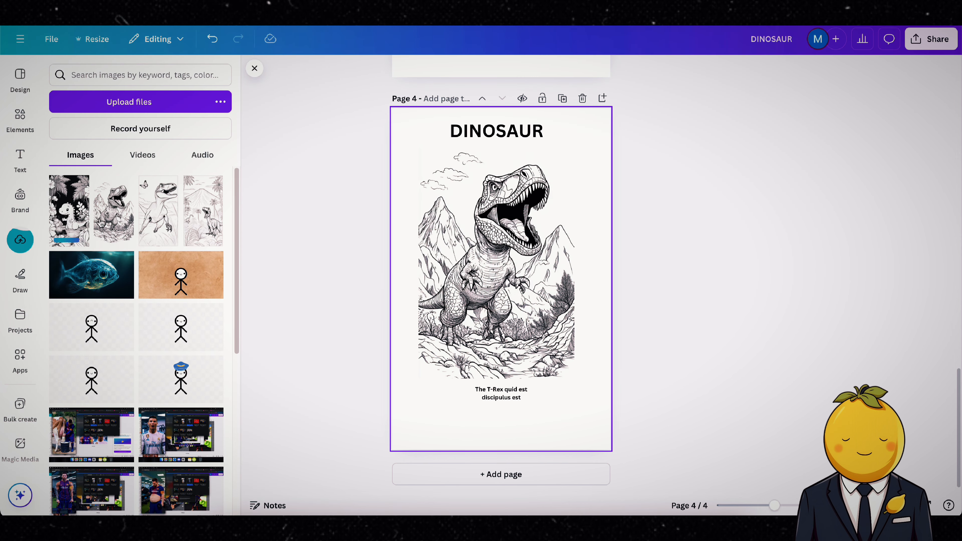
left_click_drag(70, 212, 496, 265)
- Duplicate the page with the volcano scene repeatedly until the book has 24 pages
scroll(442, 301, "up", 10)
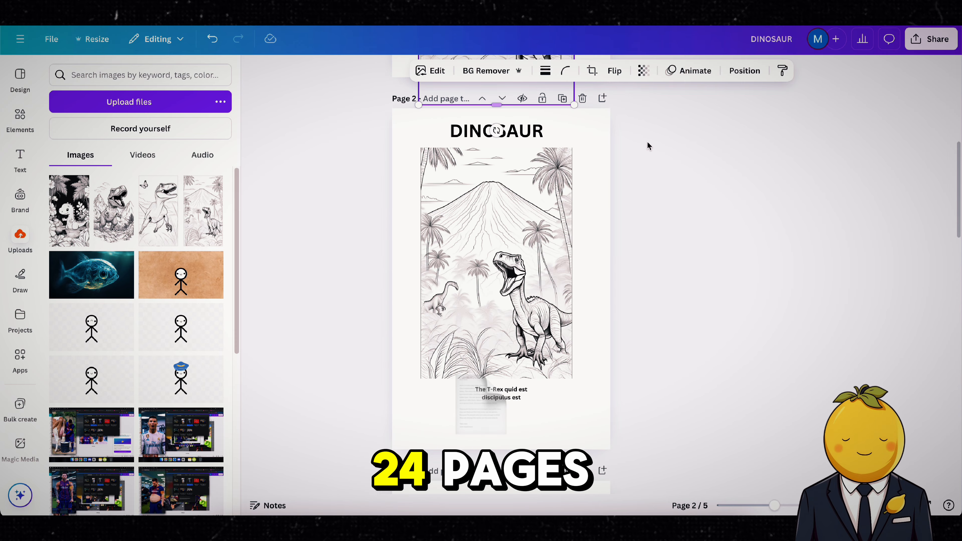
left_click(562, 99)
left_click(562, 98)
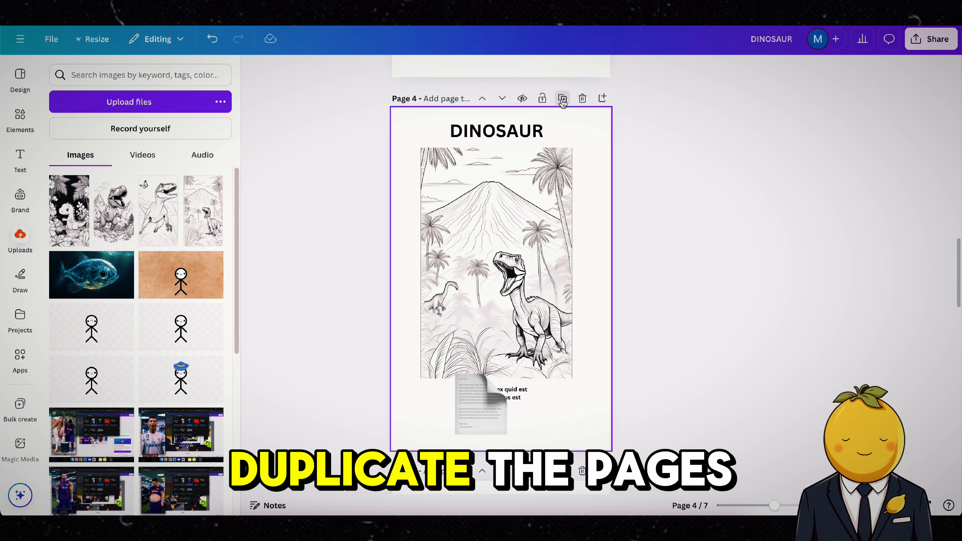
left_click(562, 98)
left_click(562, 98)
left_click(562, 98)
left_click(562, 98)
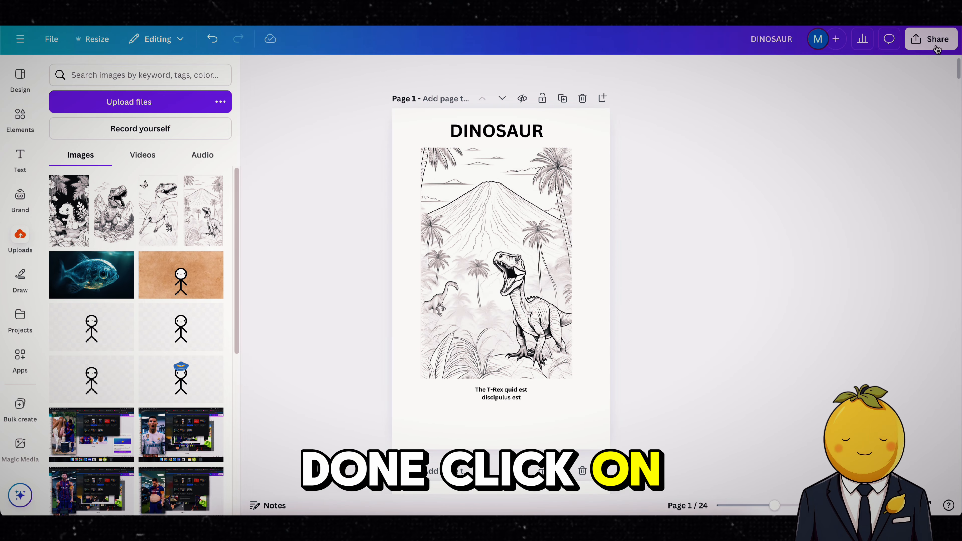
- Download all 24 pages as a PDF Print file with the RGB color profile
left_click(937, 49)
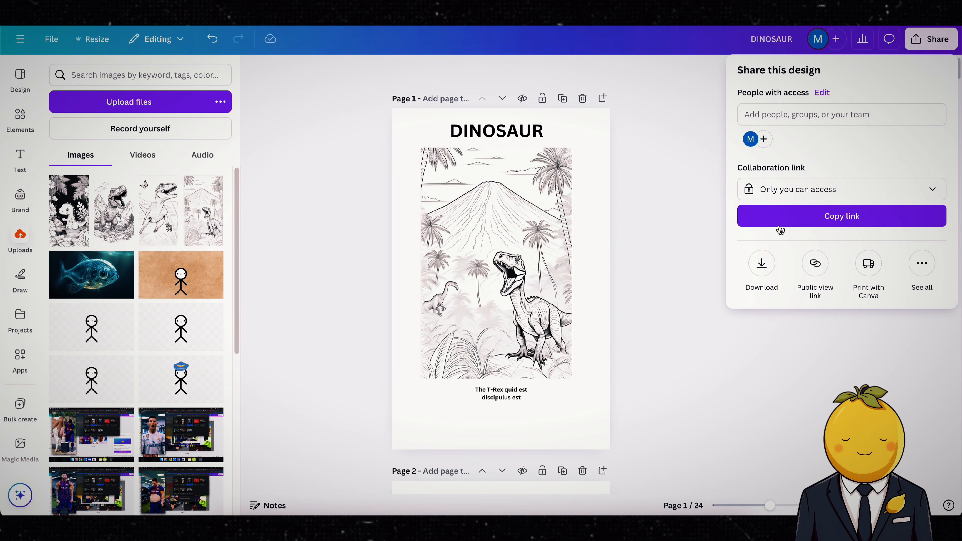
left_click(768, 261)
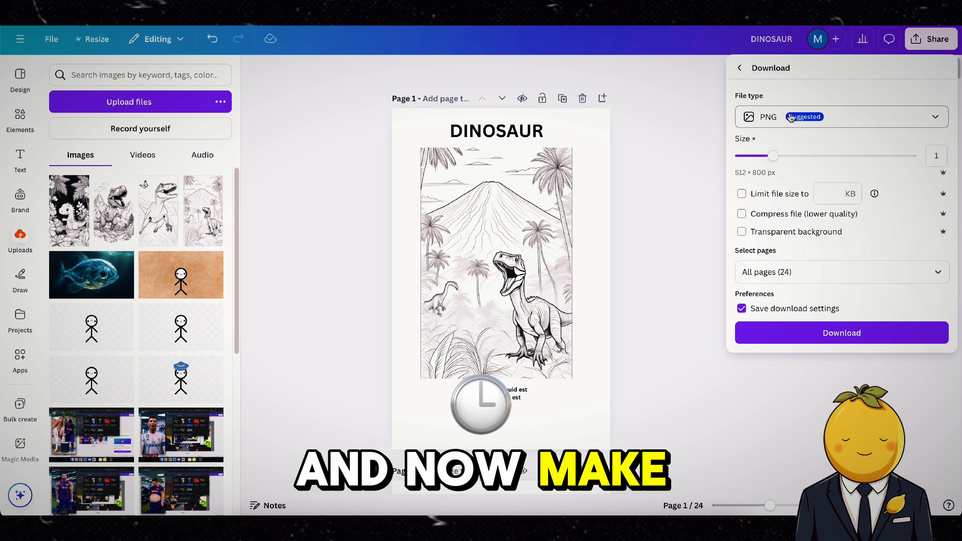
left_click(780, 117)
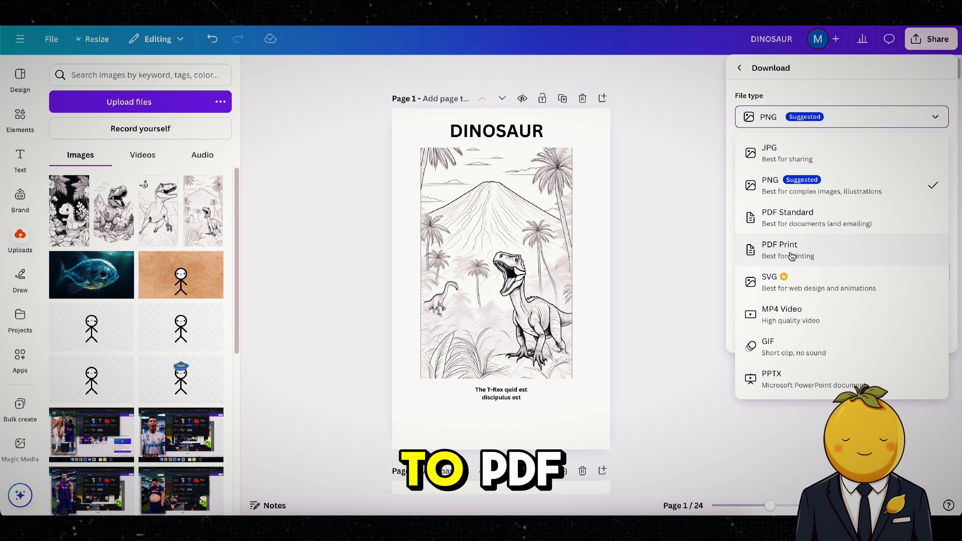
left_click(828, 256)
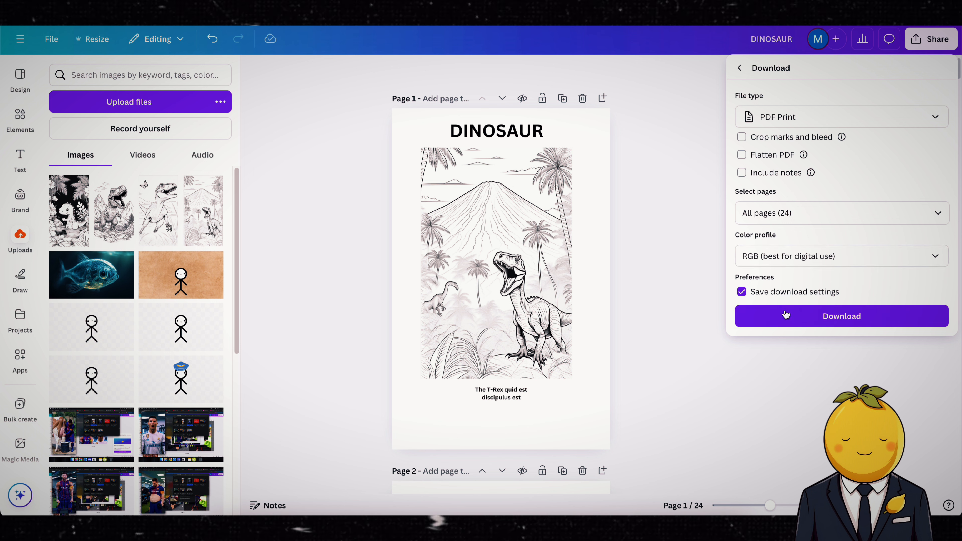
left_click(815, 319)
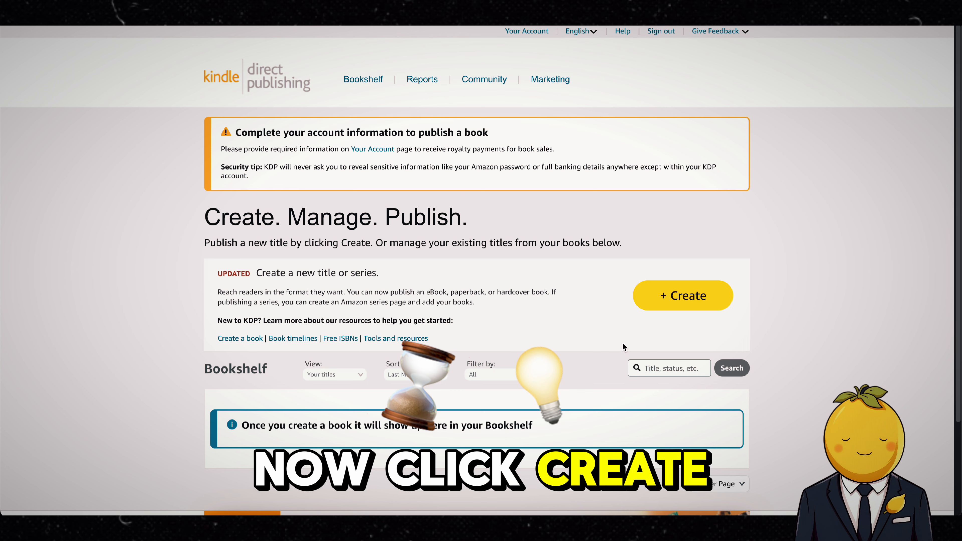
- Switch to Kindle Direct Publishing and create a new paperback title, opening its Paperback Details form
left_click(677, 295)
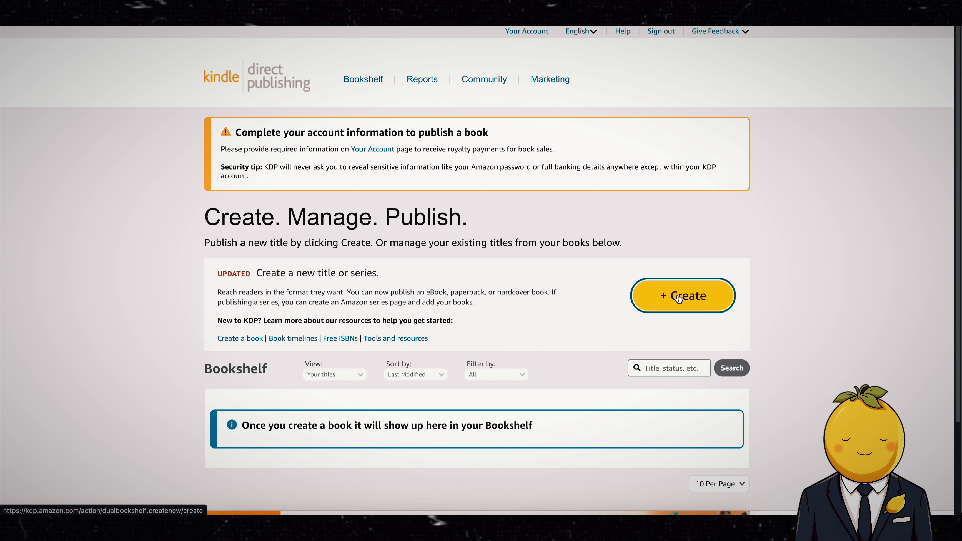
scroll(478, 339, "down", 1)
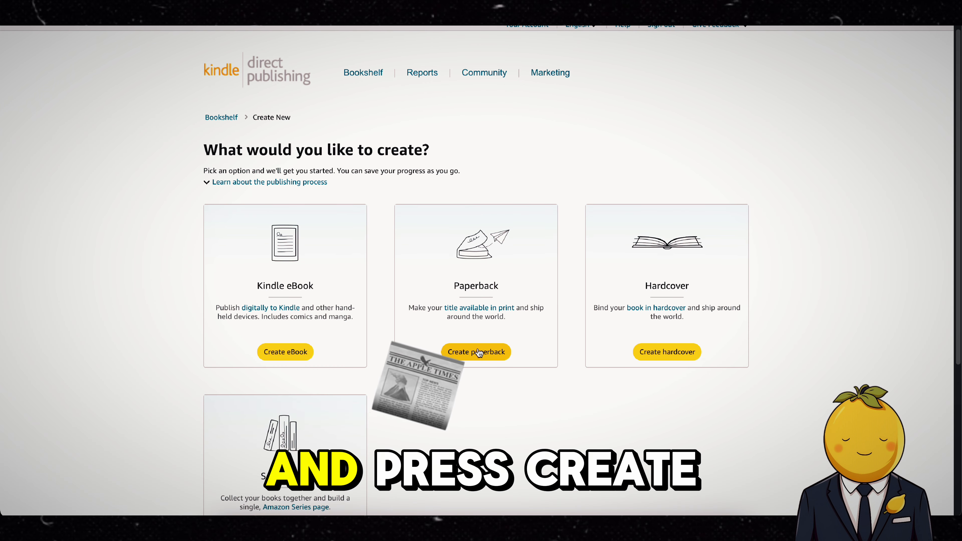
left_click(479, 353)
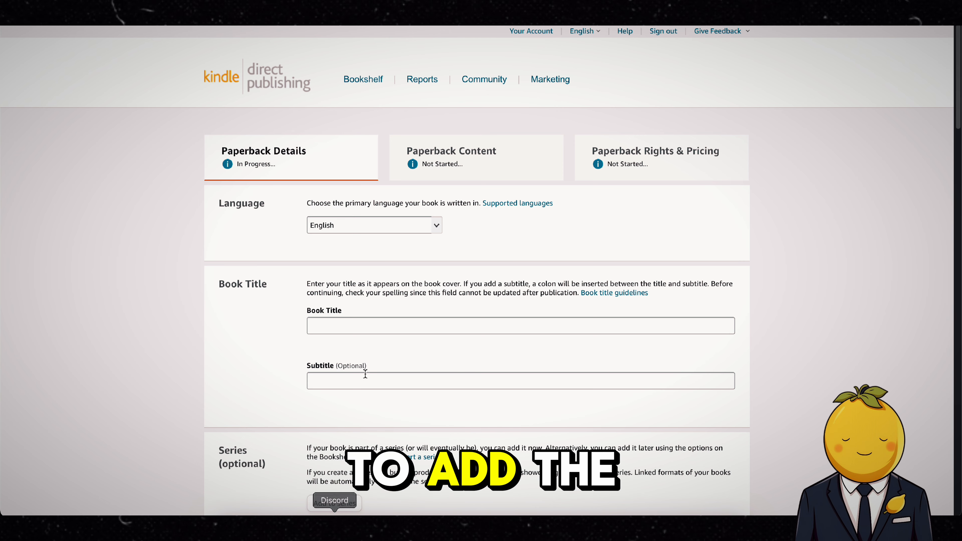
scroll(293, 334, "down", 1)
scroll(293, 333, "down", 2)
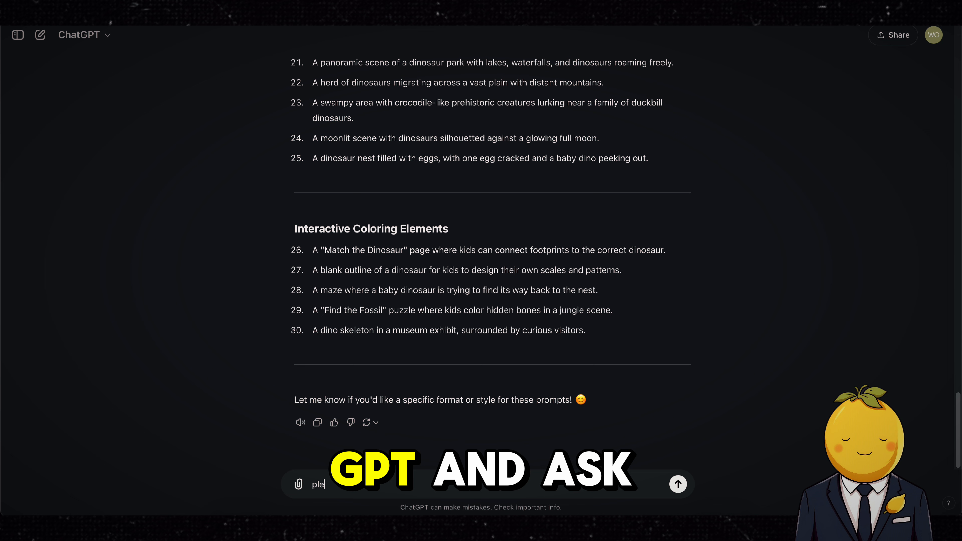
- Ask ChatGPT "please give me a title, description and tags (separated with commas) for this coloring book"
type("ase")
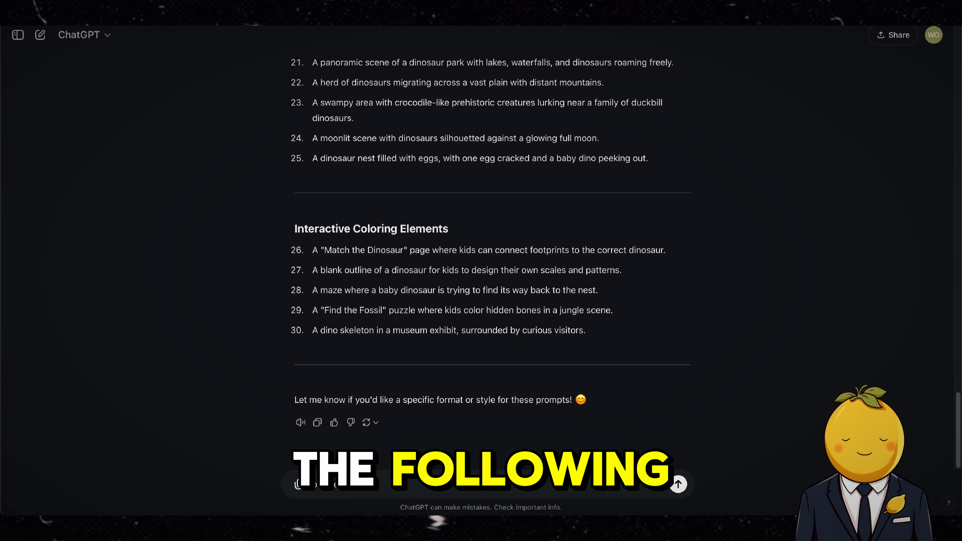
type(" give me a title, description and ")
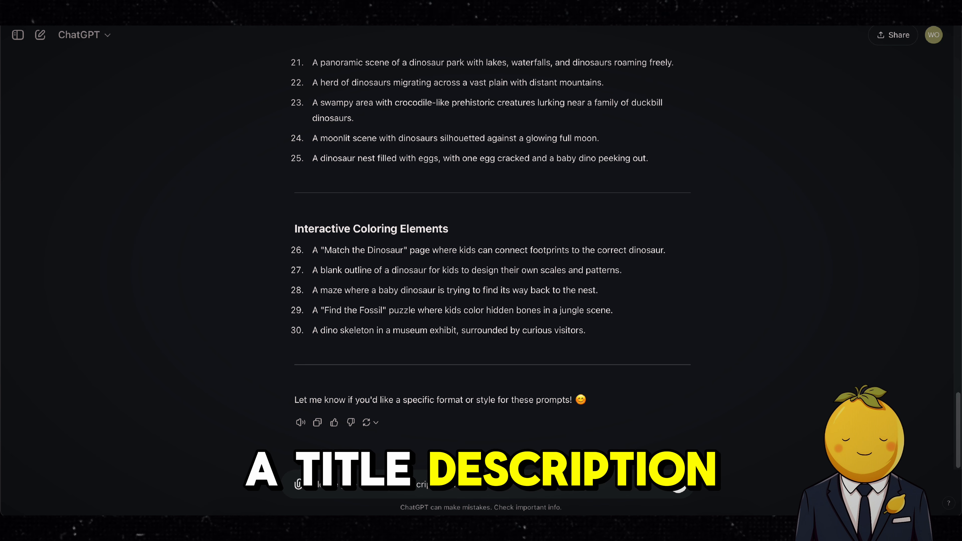
type("tags (separated with commas) for")
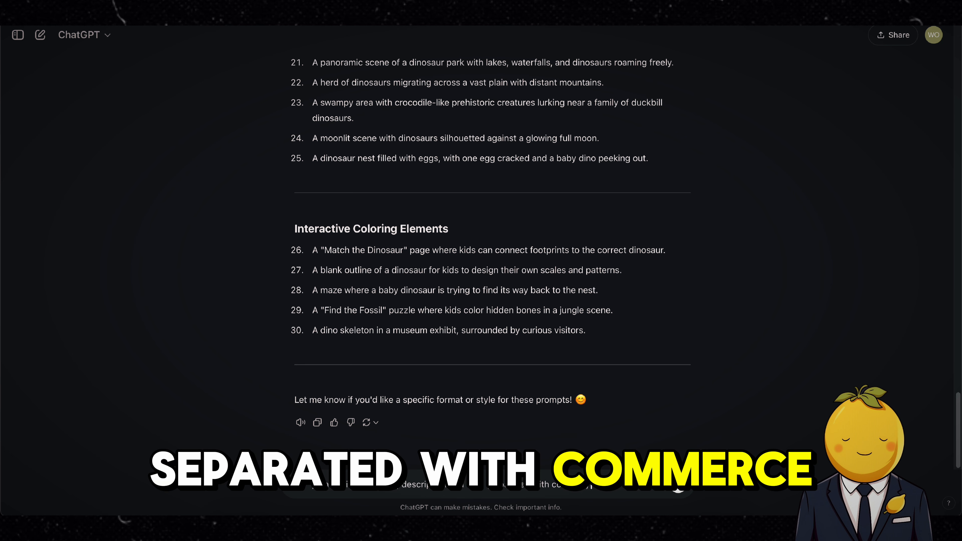
type(" this coloring book")
key("Return")
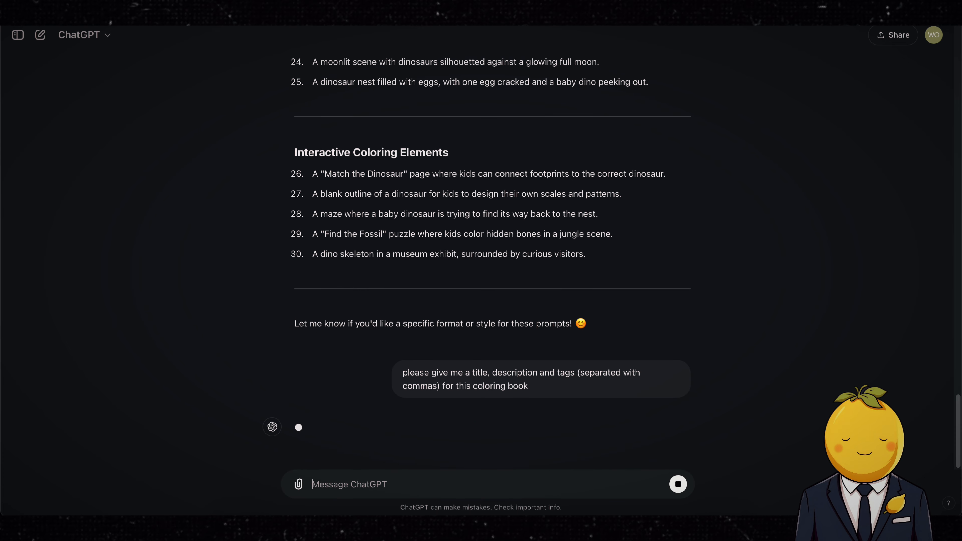
- Copy ChatGPT's suggested title "Dinosaur Park: A Prehistoric Coloring Adventure" into the Book Title field of the Kindle Direct Publishing form
left_click_drag(496, 314, 301, 316)
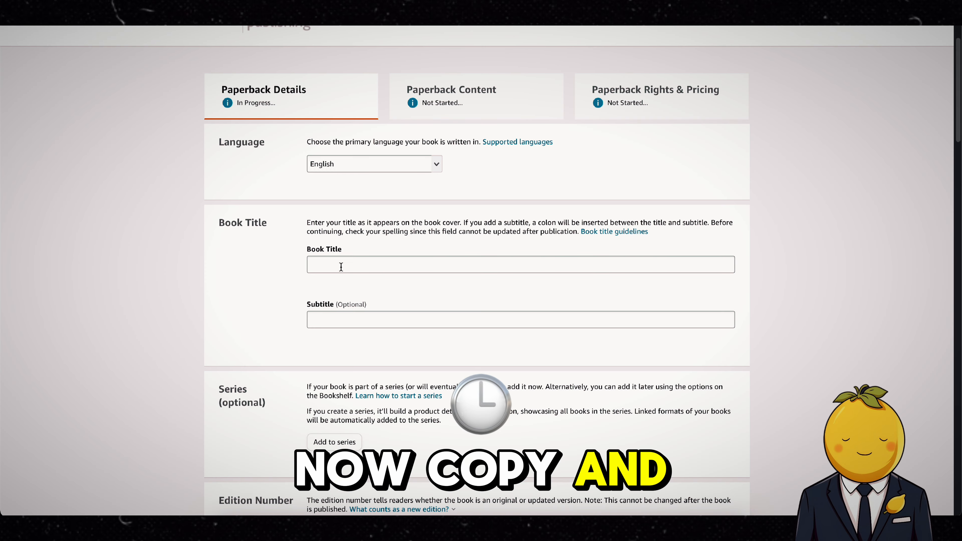
left_click(340, 264)
key("ctrl+v")
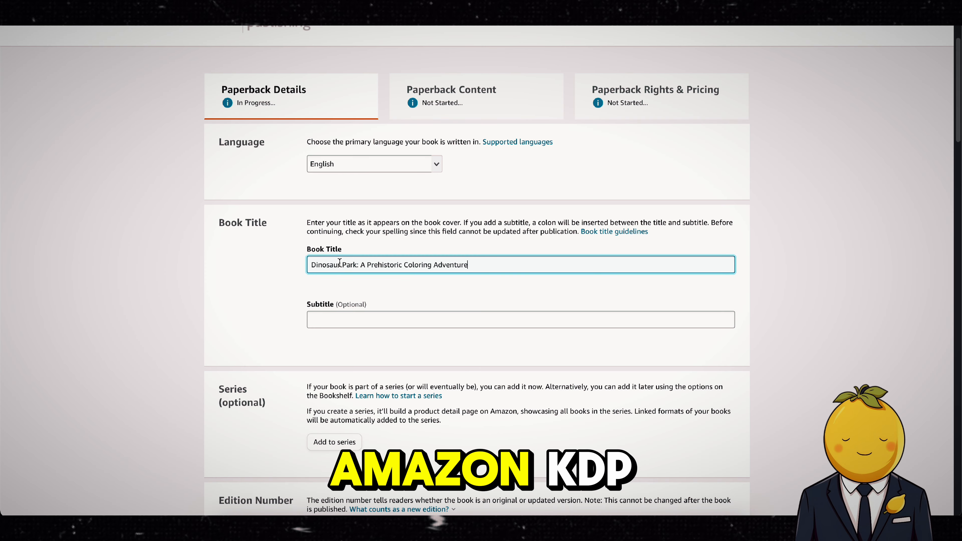
- Shorten the book title to "Dinosaur Park" and move "A Prehistoric Coloring Adventure" into the subtitle, without the colon
left_click_drag(356, 263, 310, 265)
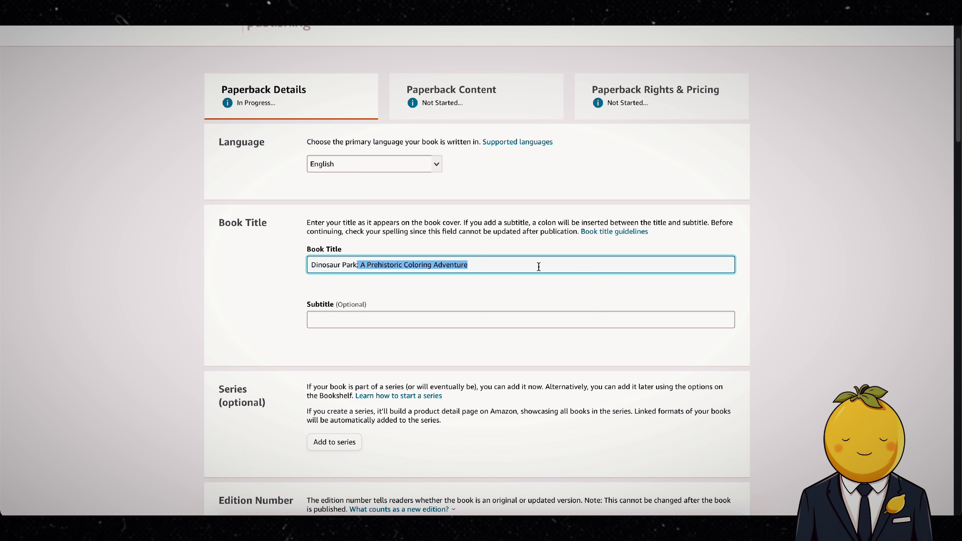
left_click(348, 318)
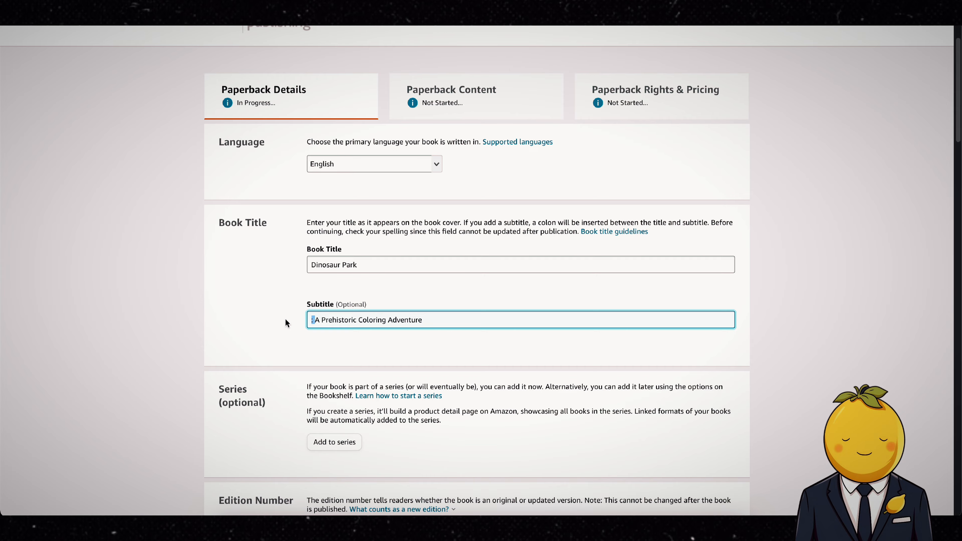
key("BackSpace")
- Fill in the primary author with first name Colorado and last name Publishing
scroll(254, 351, "down", 8)
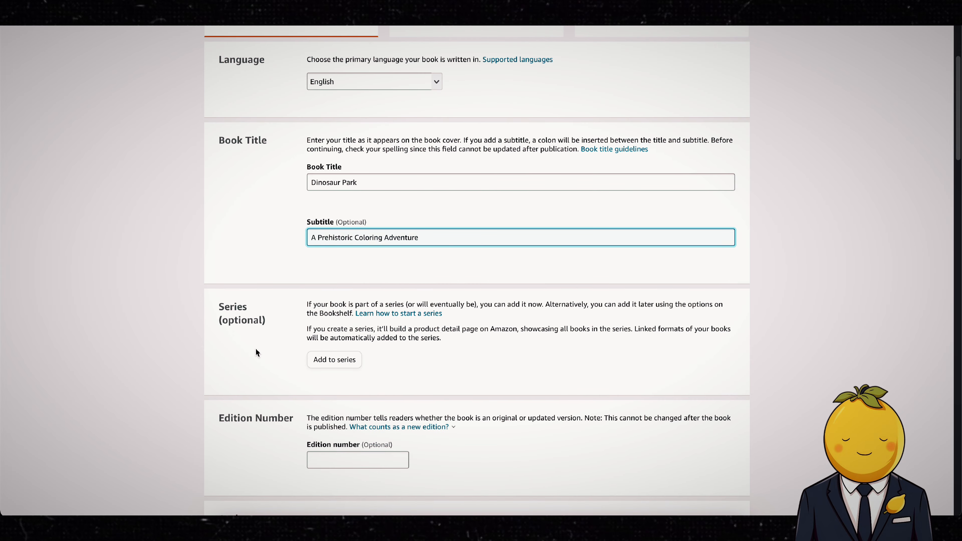
scroll(257, 350, "down", 2)
left_click(429, 232)
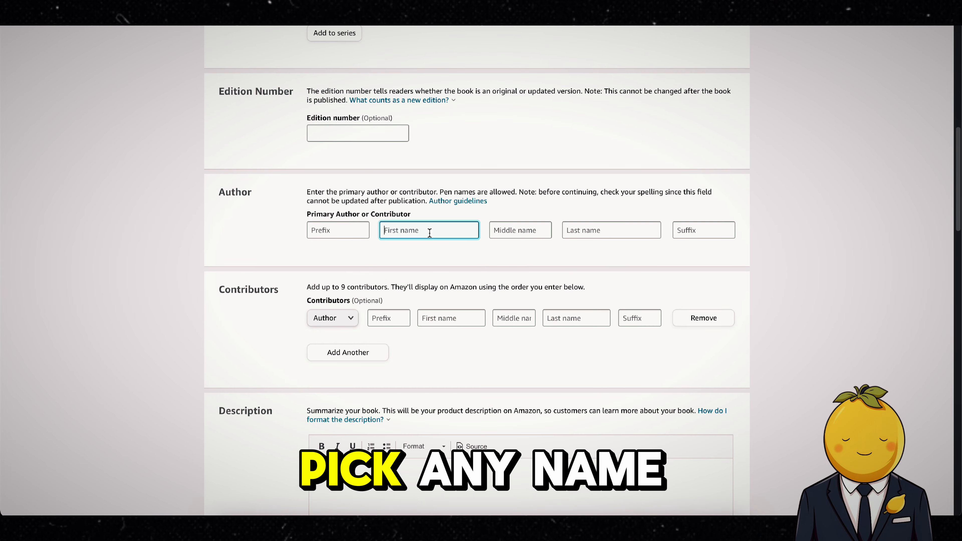
type("Colorado")
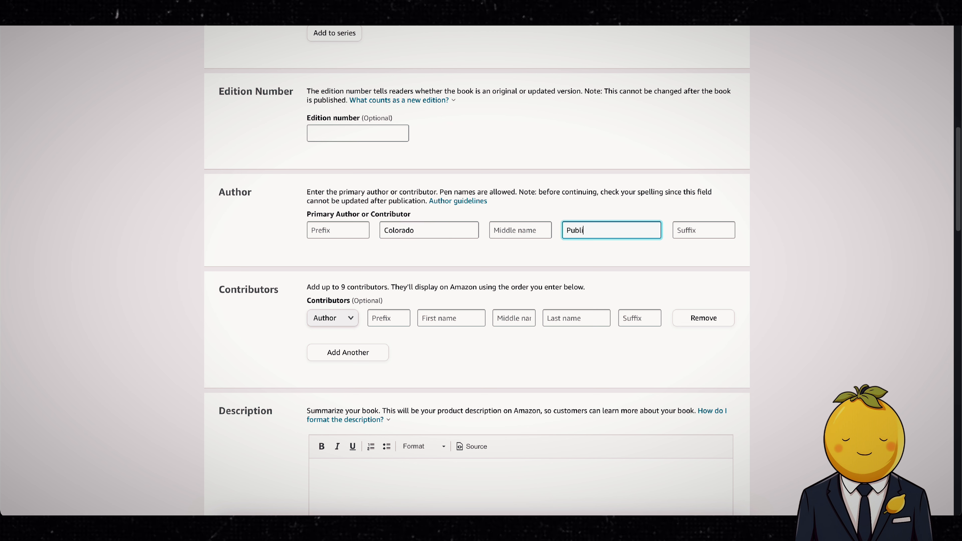
- Copy ChatGPT's full description paragraph for the coloring book into the Description field of the Kindle Direct Publishing form
scroll(617, 233, "down", 5)
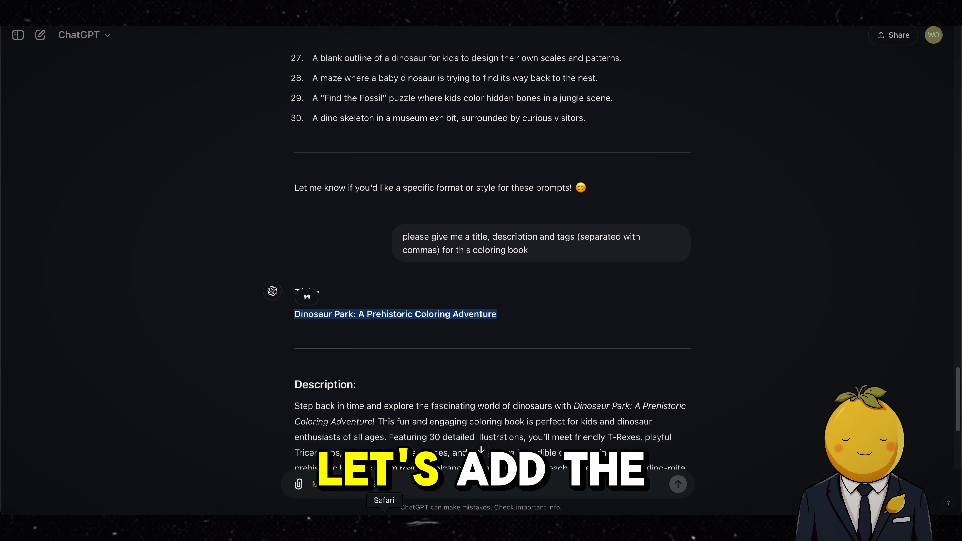
scroll(313, 242, "down", 5)
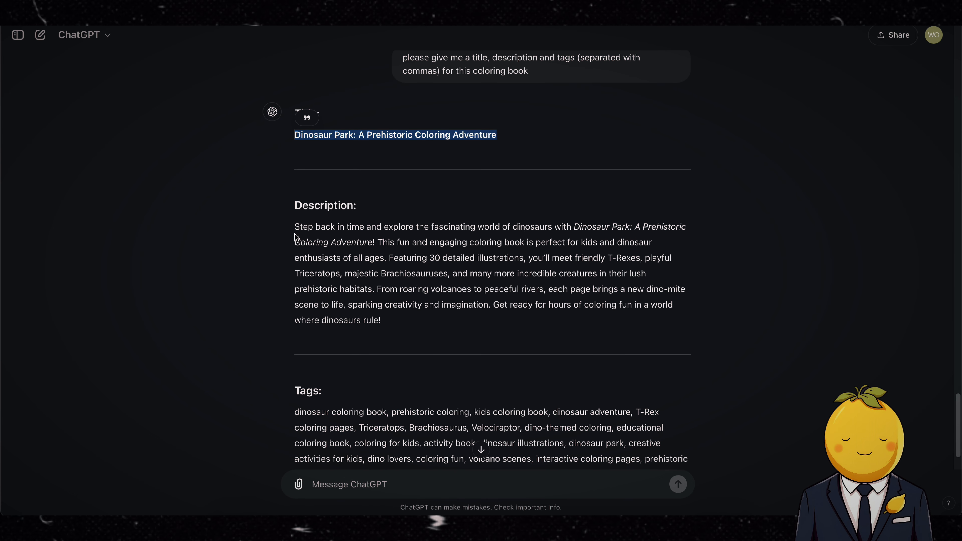
left_click_drag(295, 227, 394, 317)
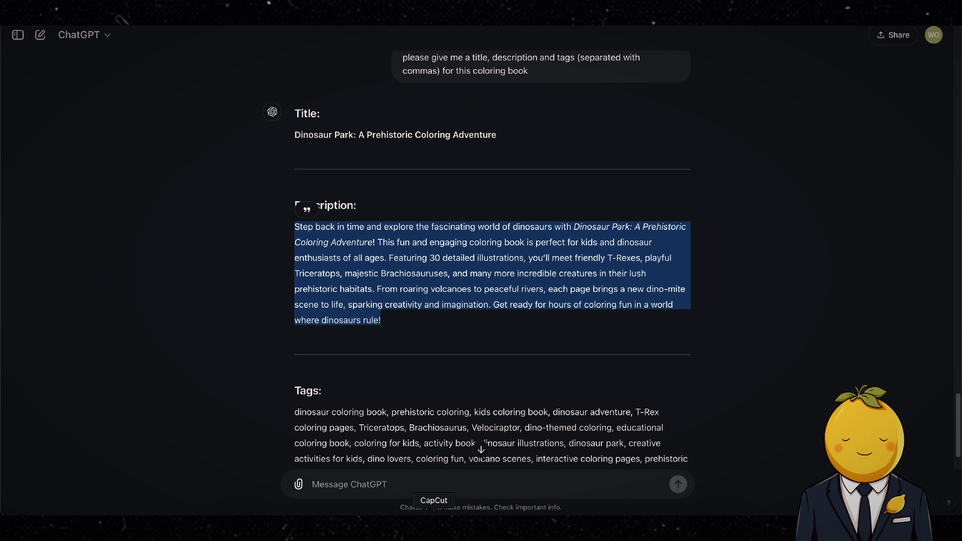
left_click(605, 527)
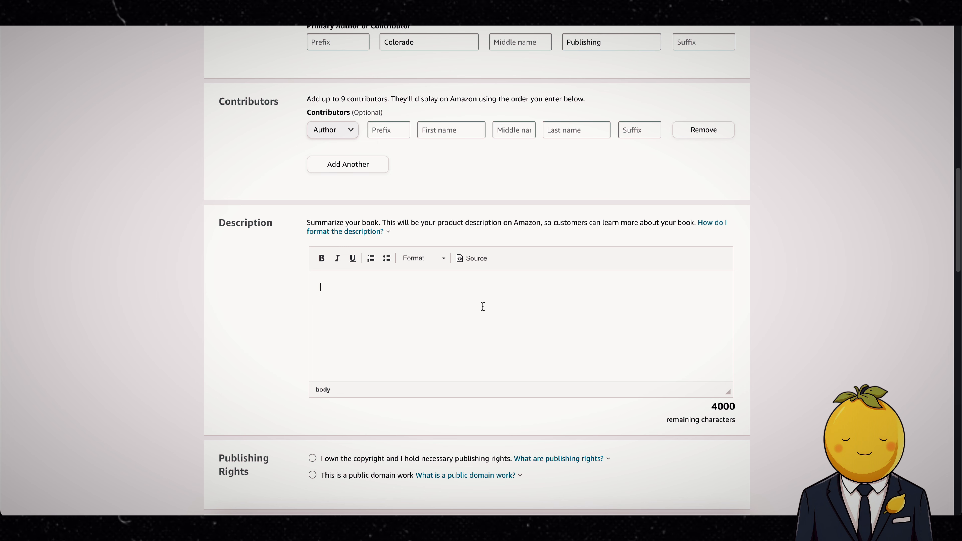
key("super+v")
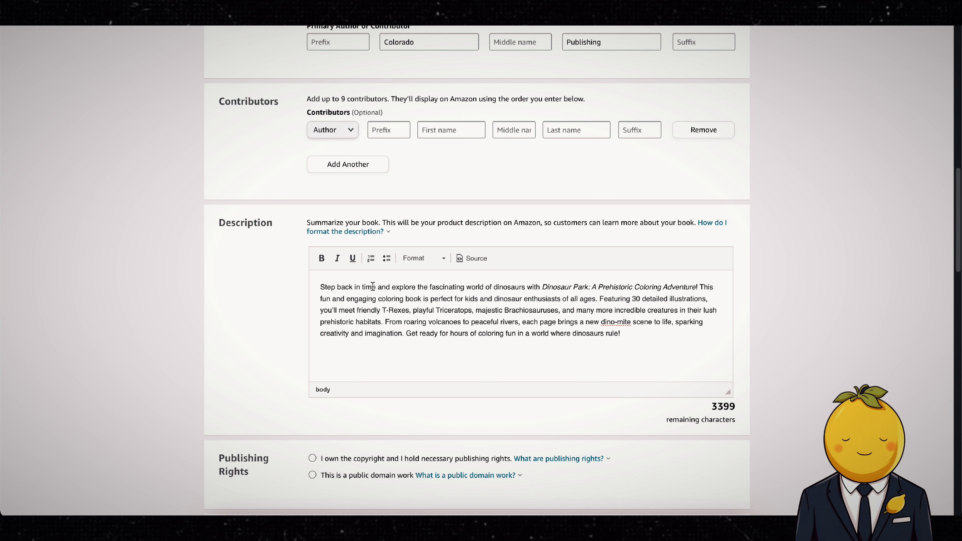
- Declare that you own the copyright and hold the publishing rights, and answer the question about sexually explicit content
scroll(282, 347, "down", 4)
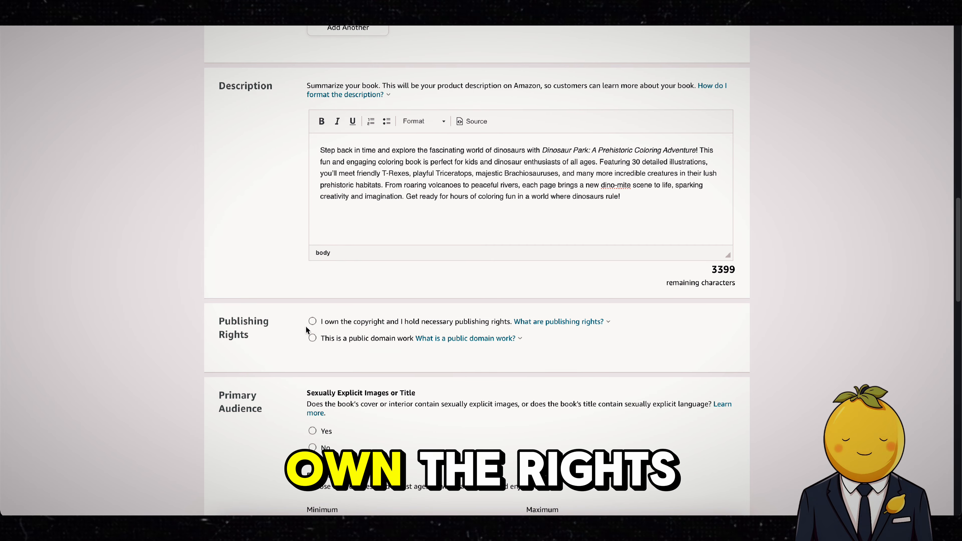
left_click(312, 321)
scroll(313, 326, "down", 4)
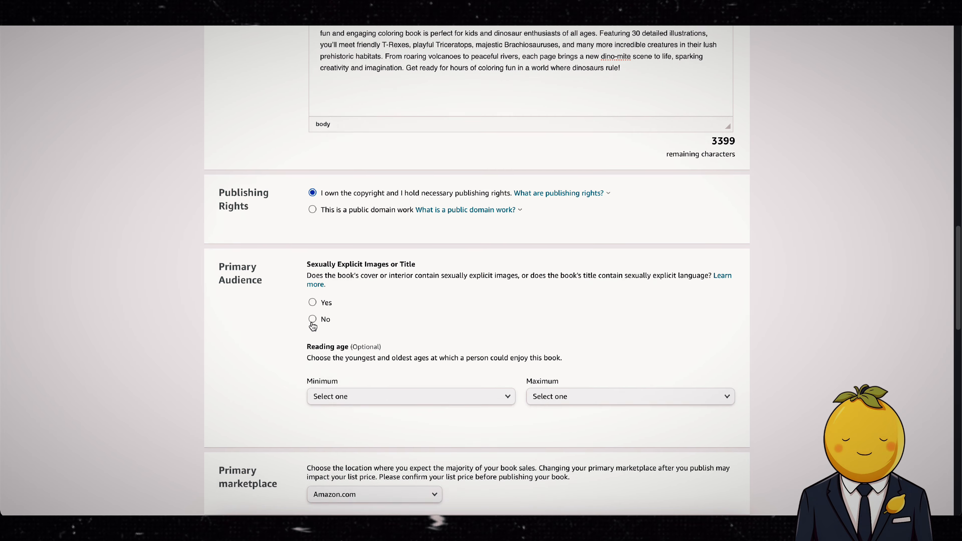
left_click(312, 299)
- Choose the Children's Books category with only the Action & Adventure placement and save the categories
scroll(313, 303, "down", 3)
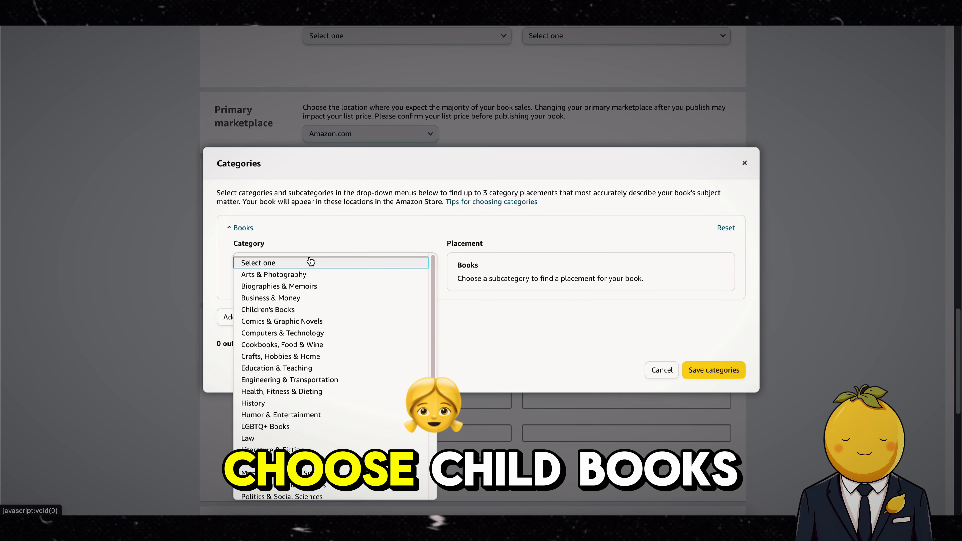
left_click(273, 309)
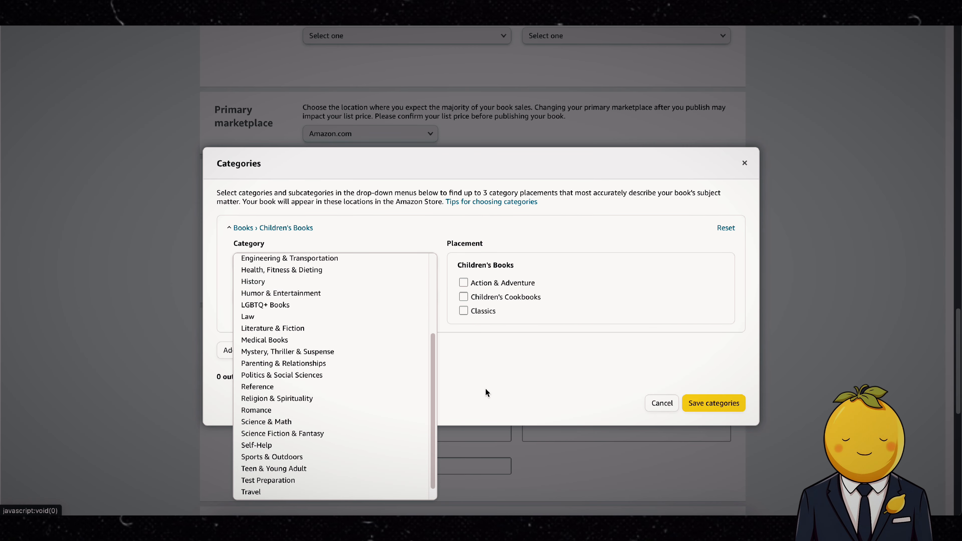
left_click(491, 311)
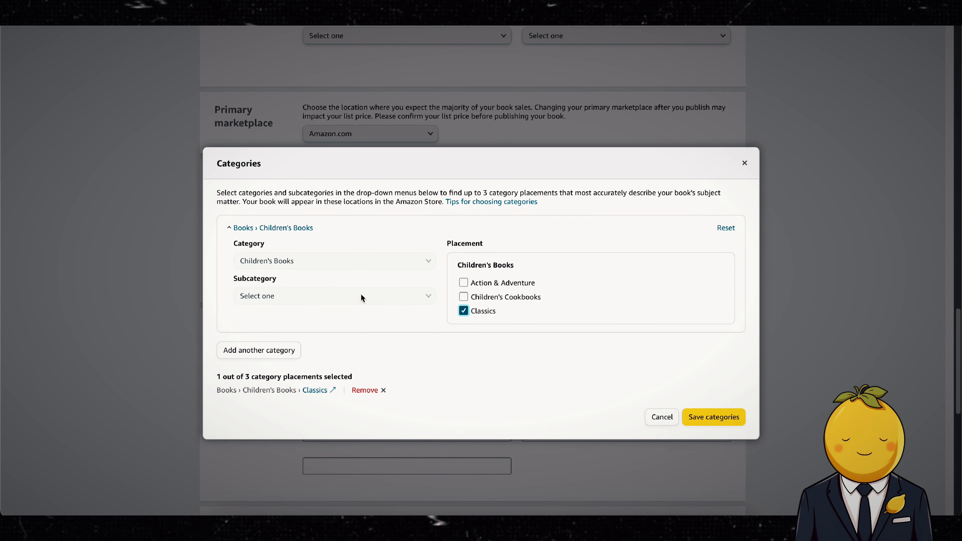
left_click(478, 284)
left_click(467, 312)
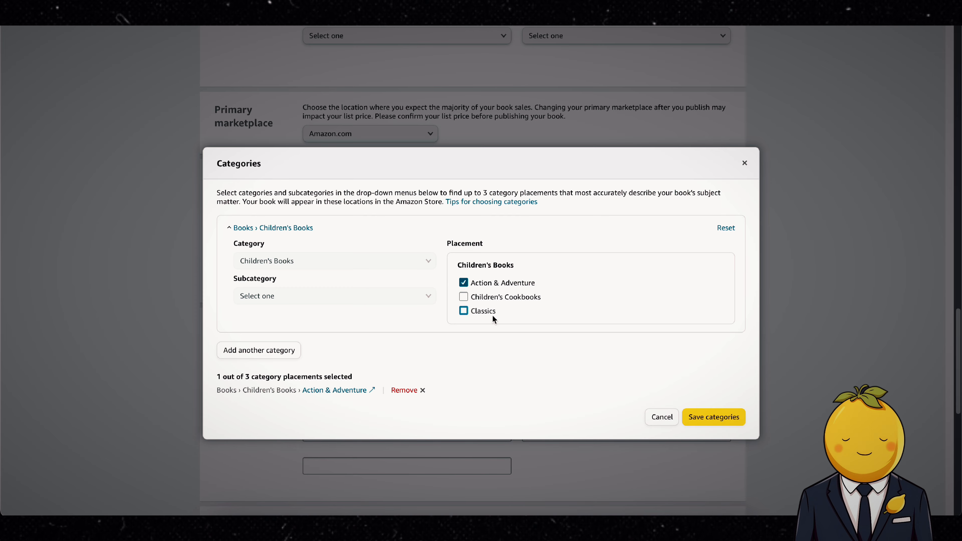
left_click(701, 416)
- Copy ChatGPT's tags in groups into the seven keyword fields, from "dinosaur coloring book, prehistoric coloring, kids" to "interactive coloring pages, prehistoric creatures"
scroll(693, 404, "down", 1)
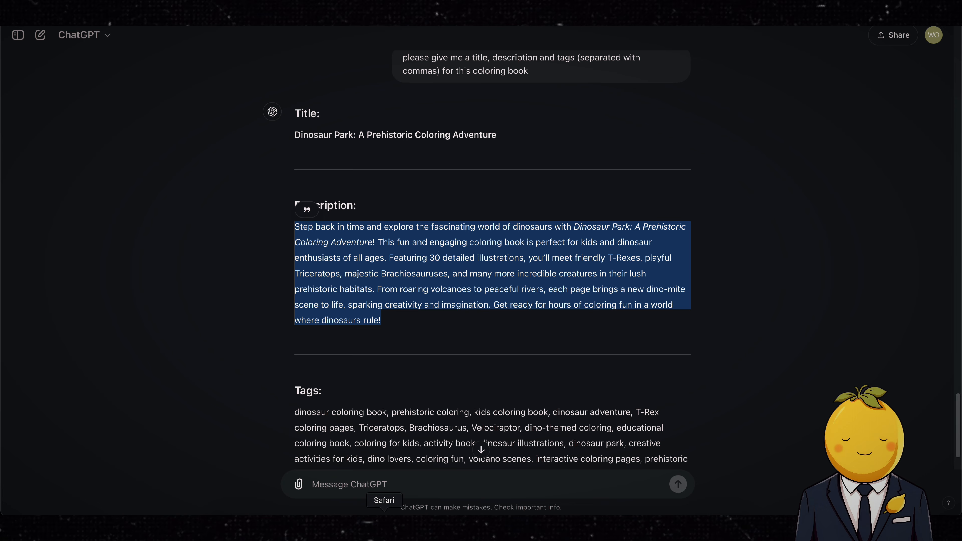
scroll(481, 265, "down", 3)
left_click_drag(294, 338, 481, 338)
type("dinosaur coloring book, prehistoric coloring, kids")
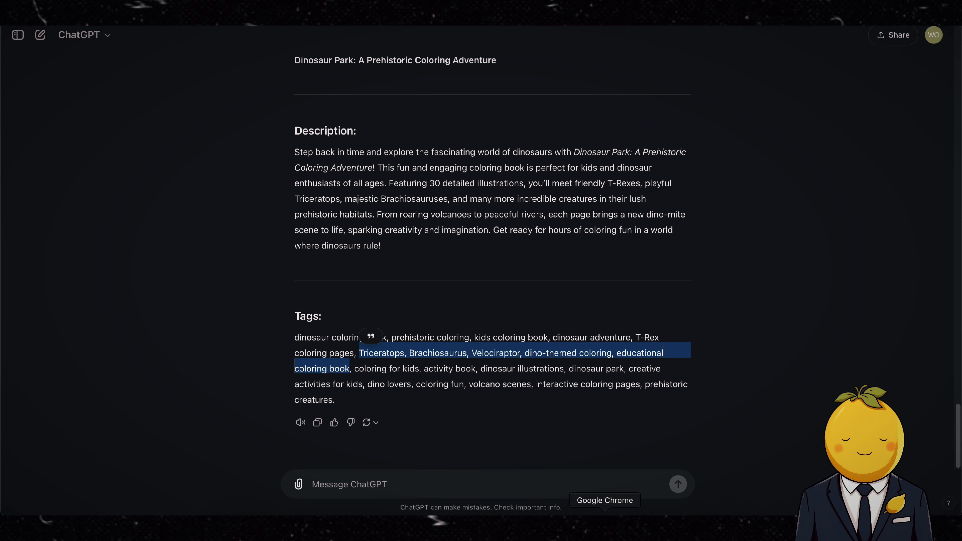
left_click_drag(354, 368, 562, 368)
left_click_drag(627, 369, 333, 400)
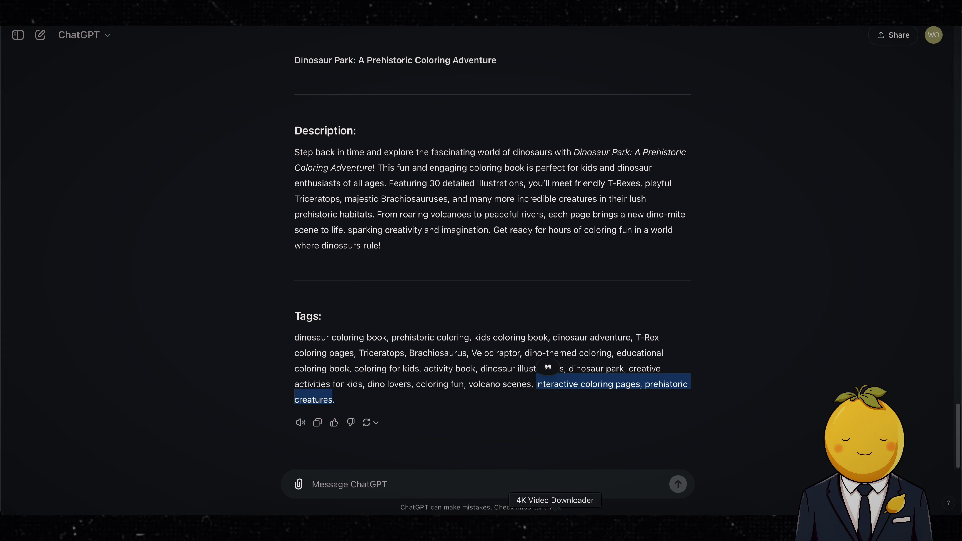
type("interactive coloring pages, prehistoric creatures")
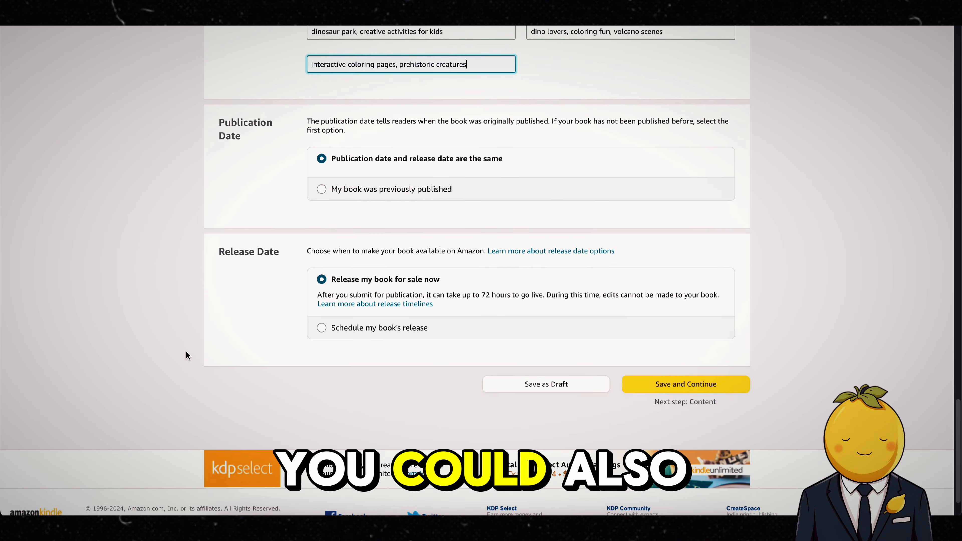
- Try the scheduled release option, set the book to release for sale now, and save the details to continue to Paperback Content
scroll(186, 352, "up", 2)
left_click(321, 393)
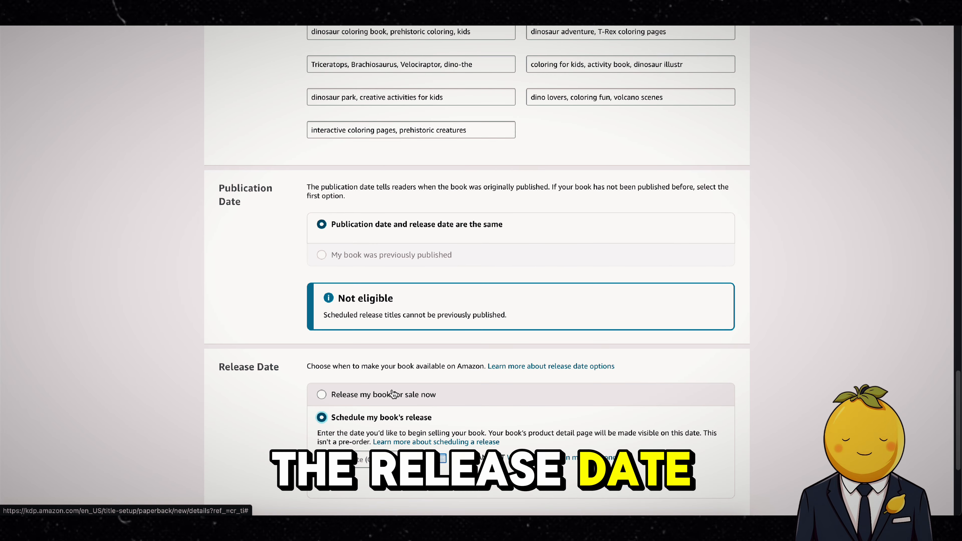
scroll(481, 265, "down", 2)
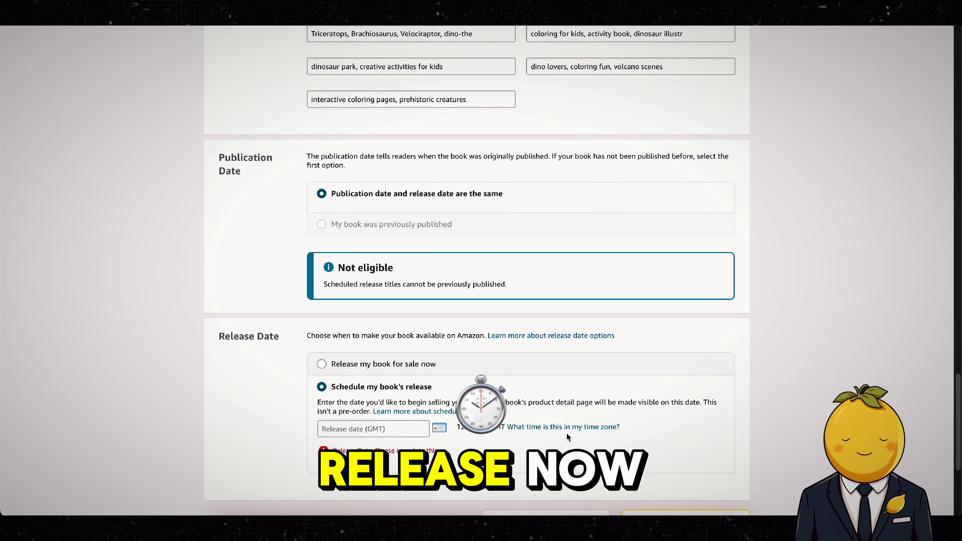
left_click(320, 361)
left_click(635, 418)
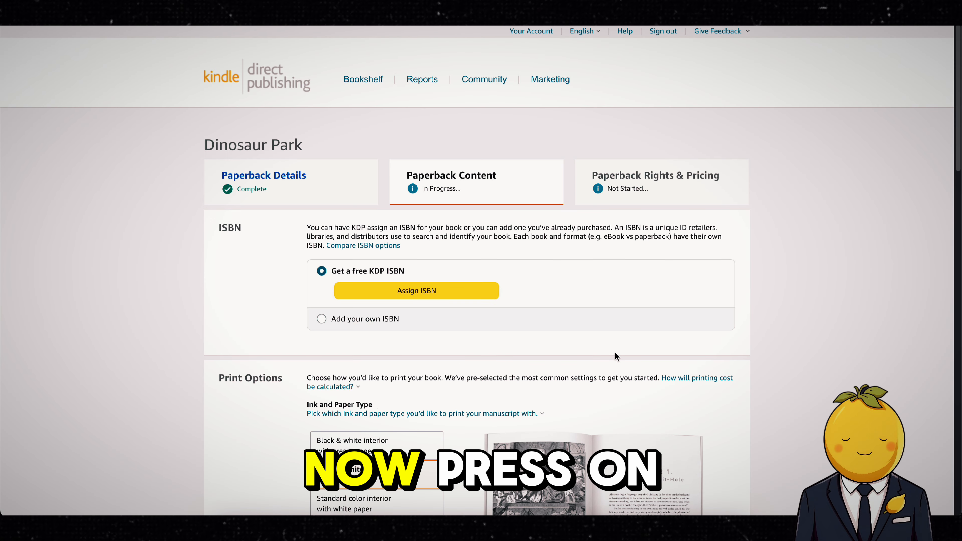
- Assign a free KDP ISBN to the book and confirm the assignment
left_click(453, 294)
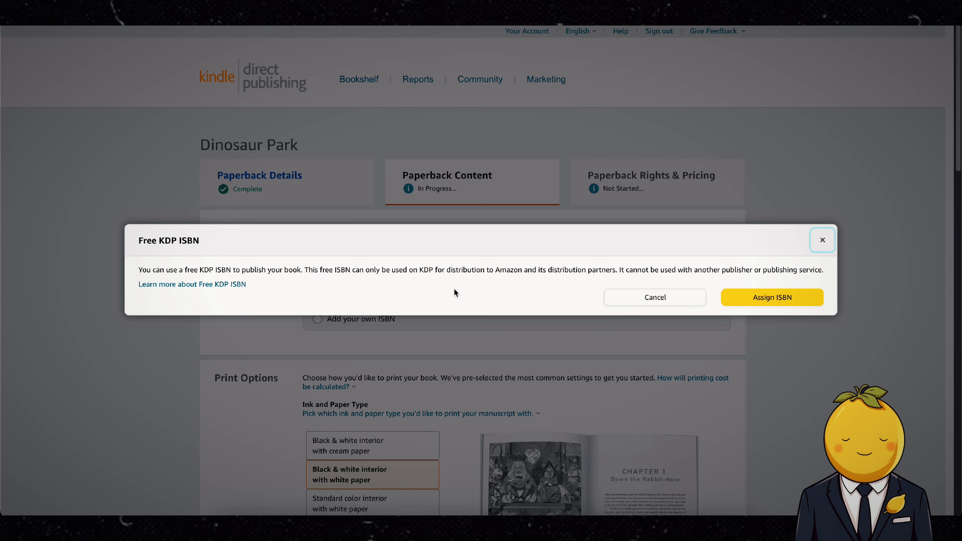
left_click(766, 291)
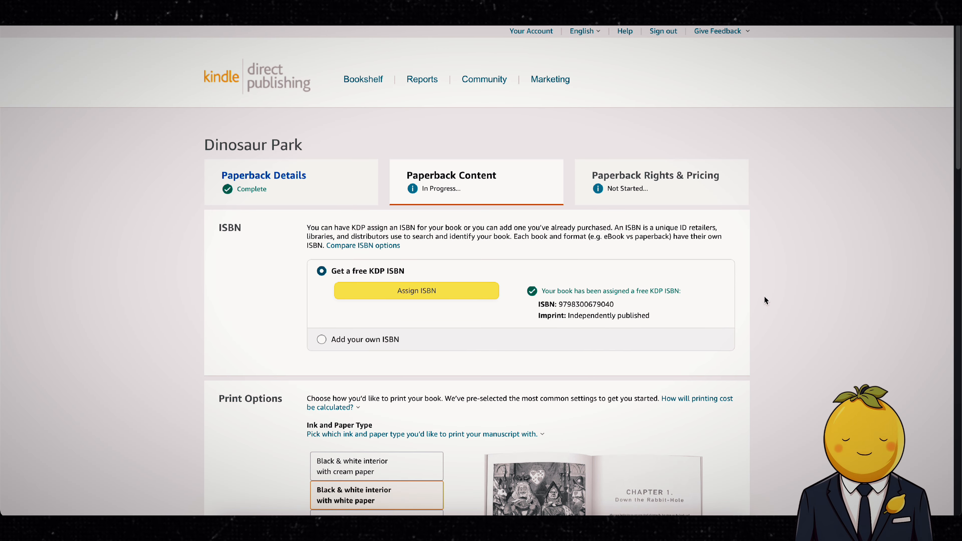
- Compare the cream, standard color and premium color paper options, returning to the black & white interior with white paper
scroll(692, 358, "down", 2)
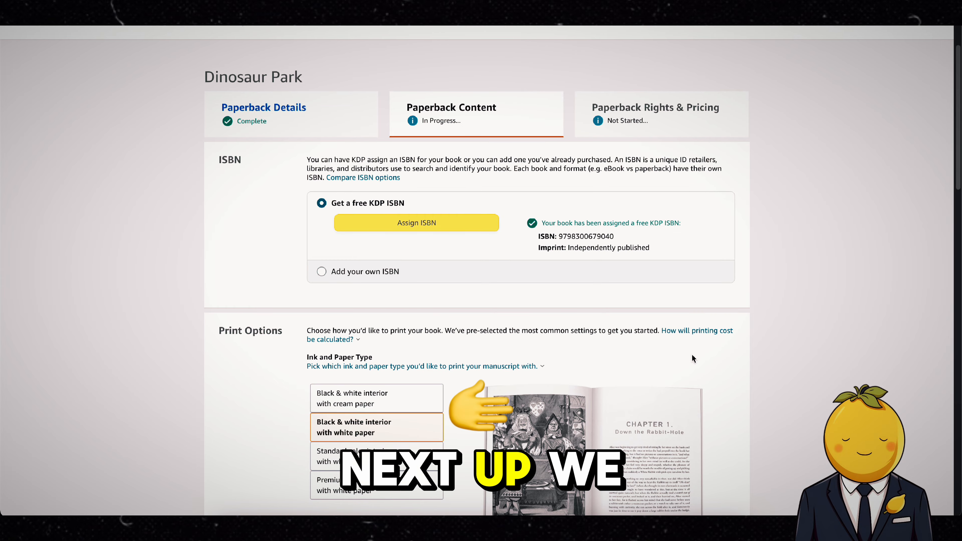
scroll(691, 359, "down", 5)
scroll(500, 318, "down", 1)
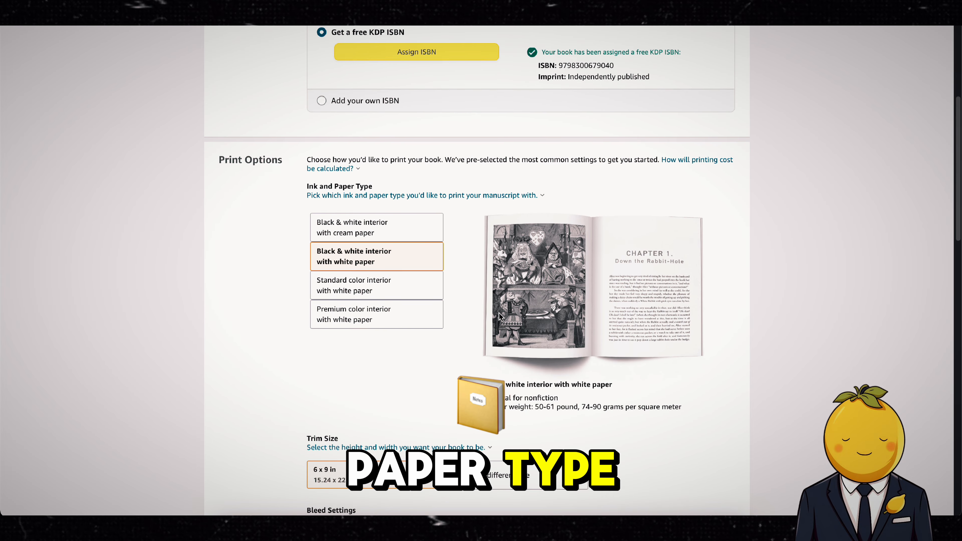
scroll(499, 315, "down", 2)
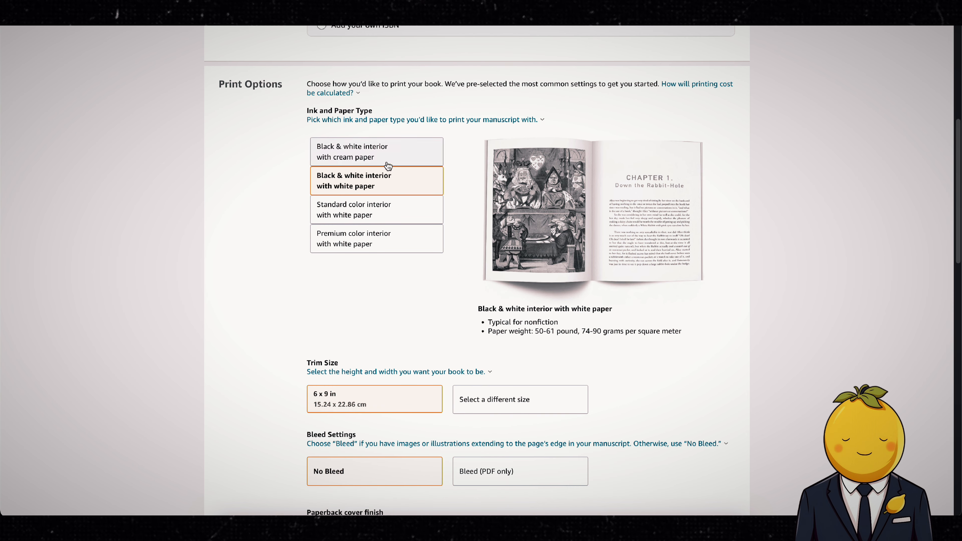
left_click(388, 166)
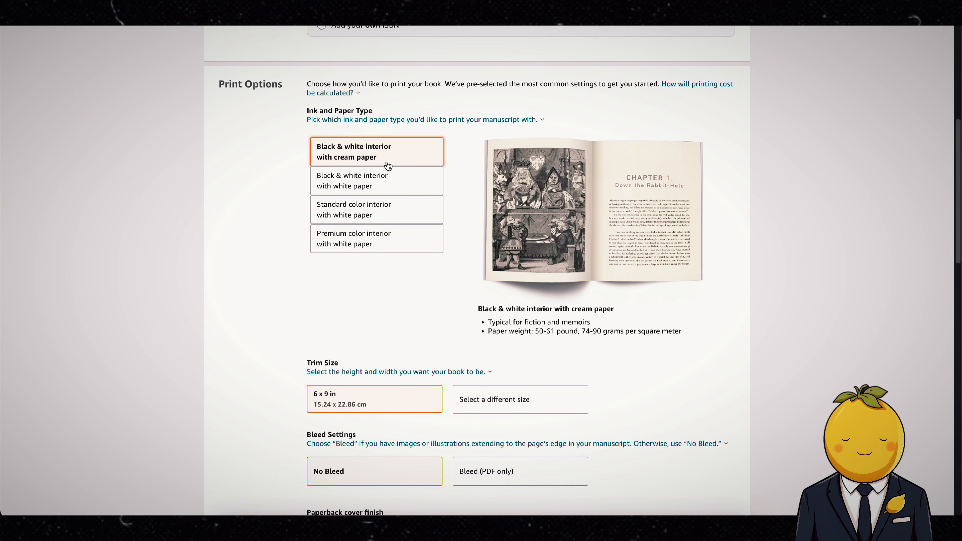
left_click(385, 193)
left_click(386, 216)
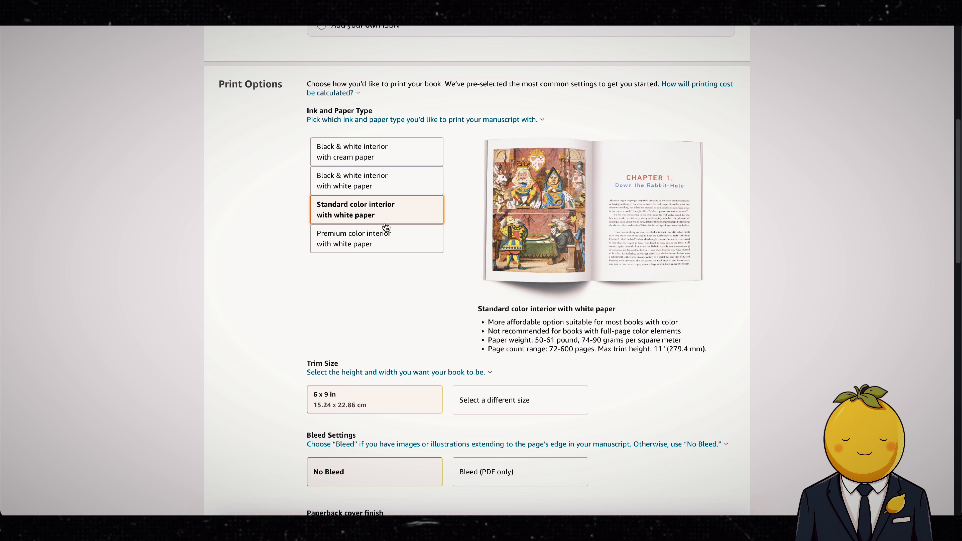
left_click(387, 241)
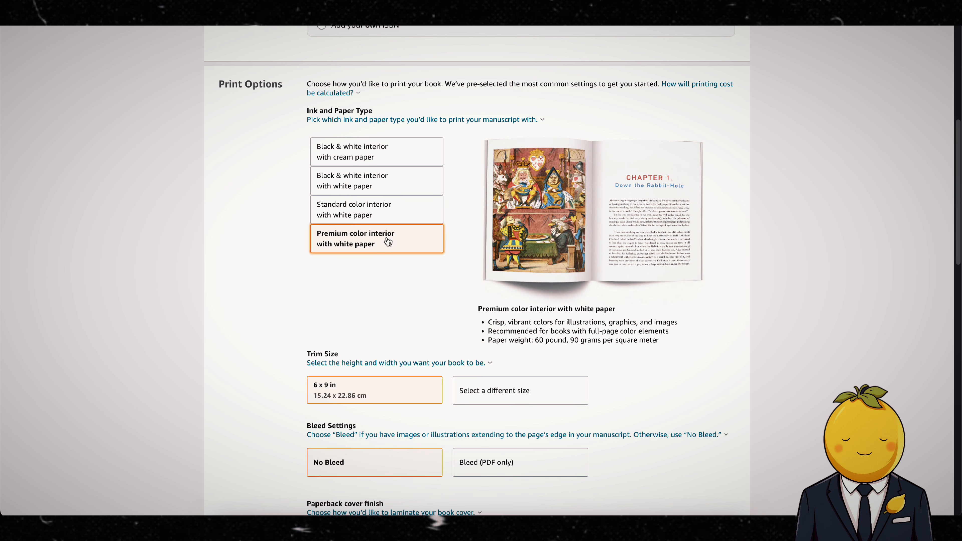
left_click(380, 185)
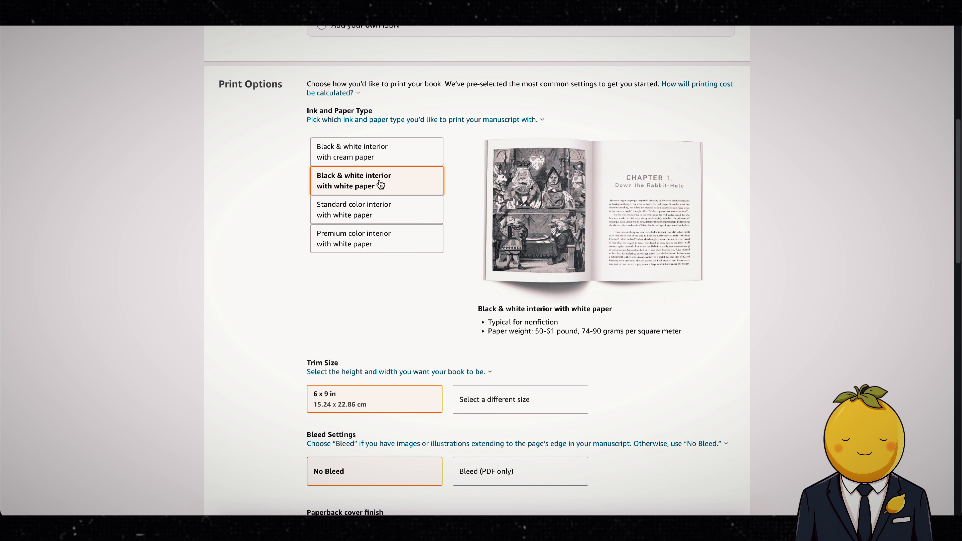
- Set the paperback cover finish to Glossy
scroll(379, 183, "down", 3)
scroll(338, 272, "down", 2)
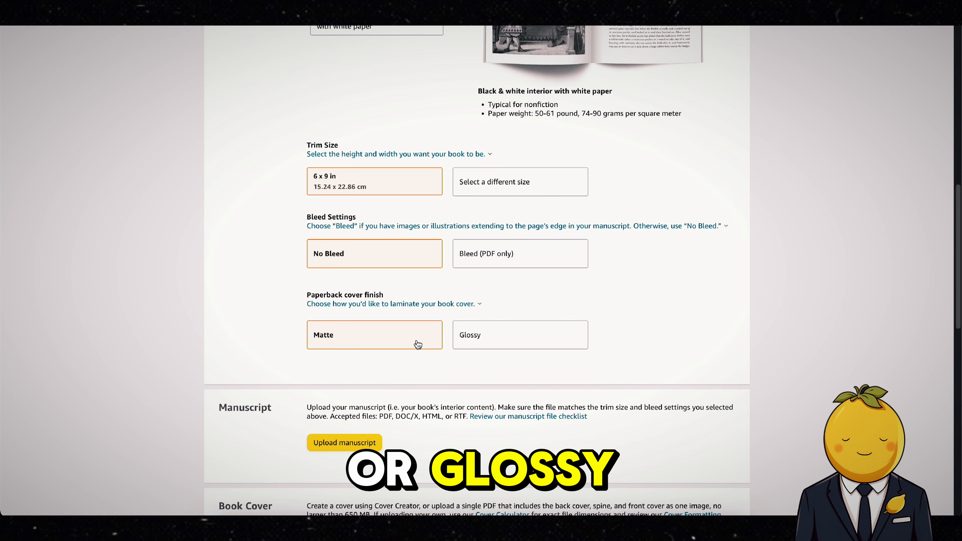
left_click(460, 340)
- Upload DINOSAUR.pdf from the Downloads folder as the book's manuscript
scroll(471, 343, "down", 2)
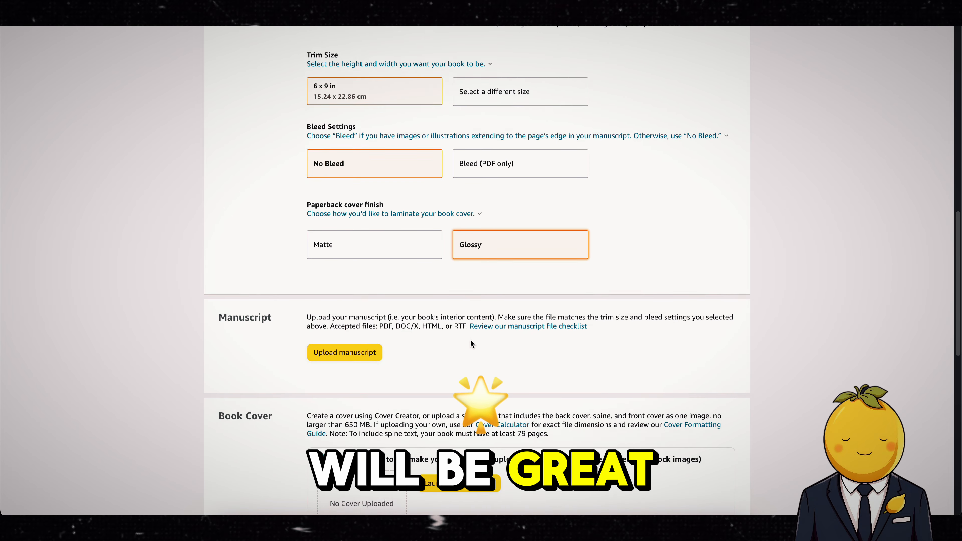
scroll(470, 343, "down", 1)
left_click(355, 351)
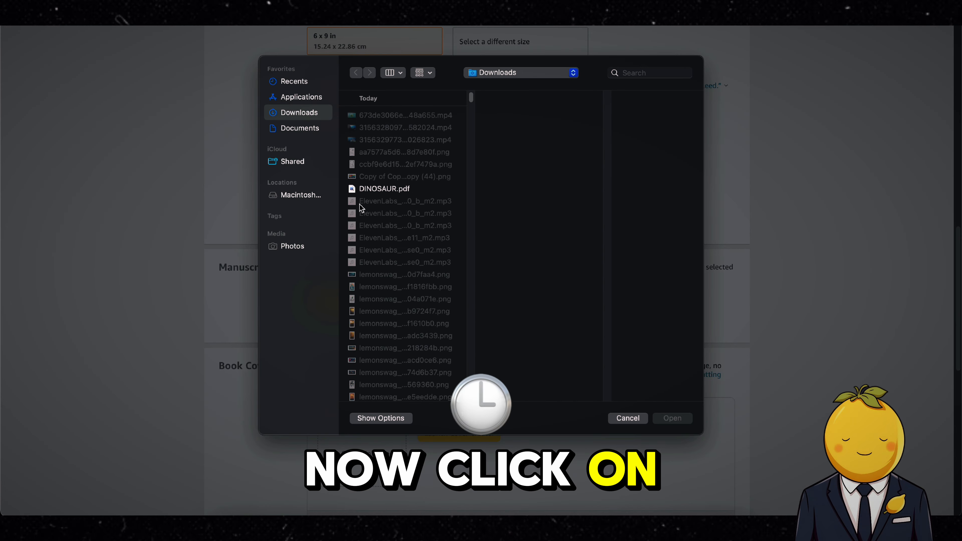
left_click(375, 191)
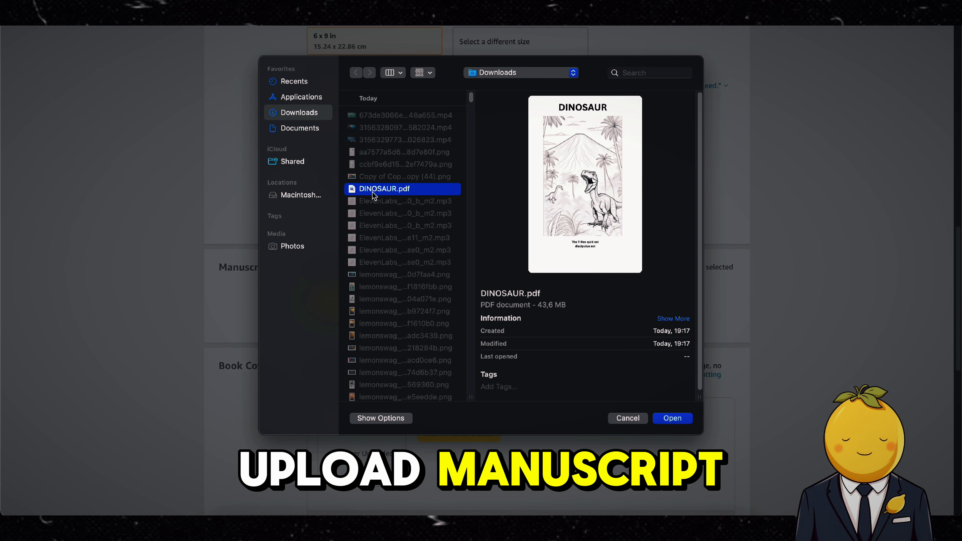
left_click(671, 421)
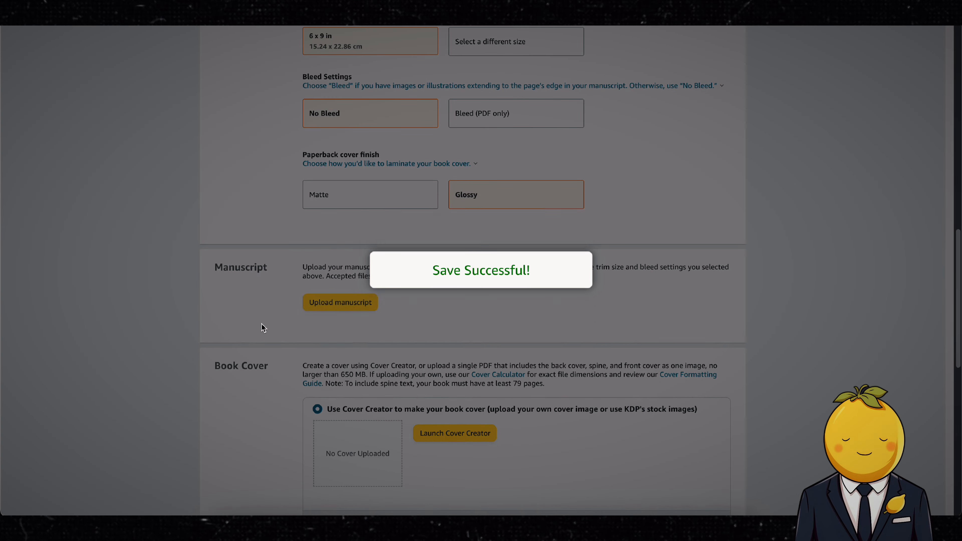
- Choose to upload an existing print-ready PDF as the book cover
scroll(264, 328, "down", 3)
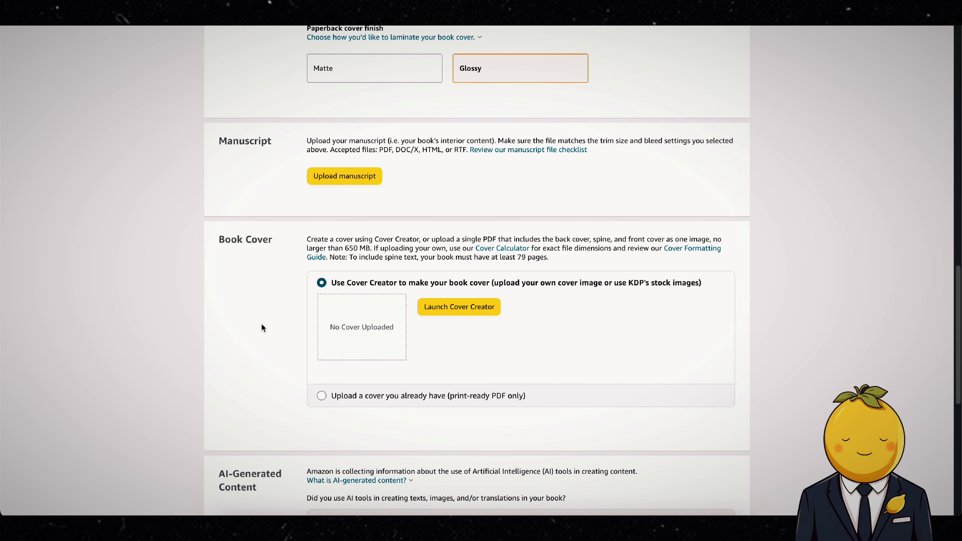
scroll(275, 344, "down", 1)
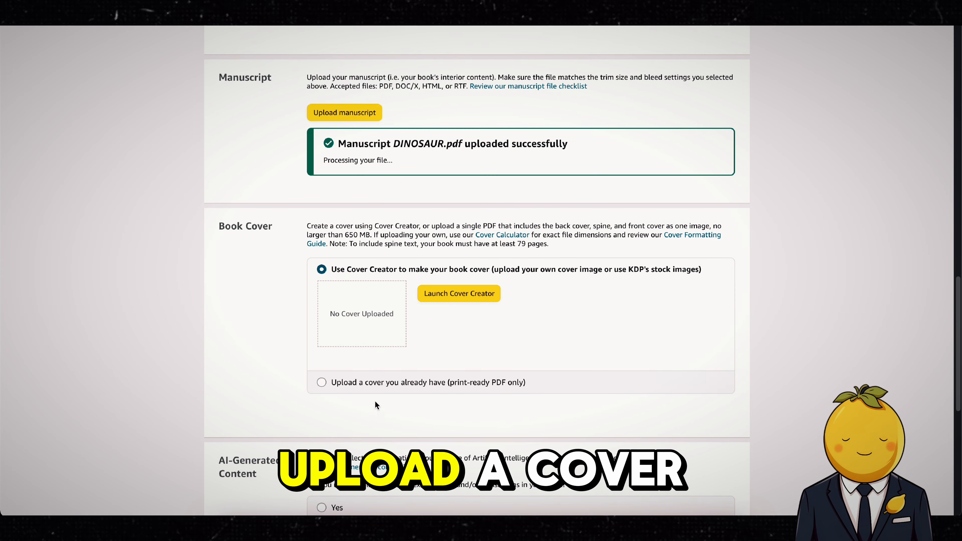
left_click(398, 384)
scroll(398, 386, "down", 2)
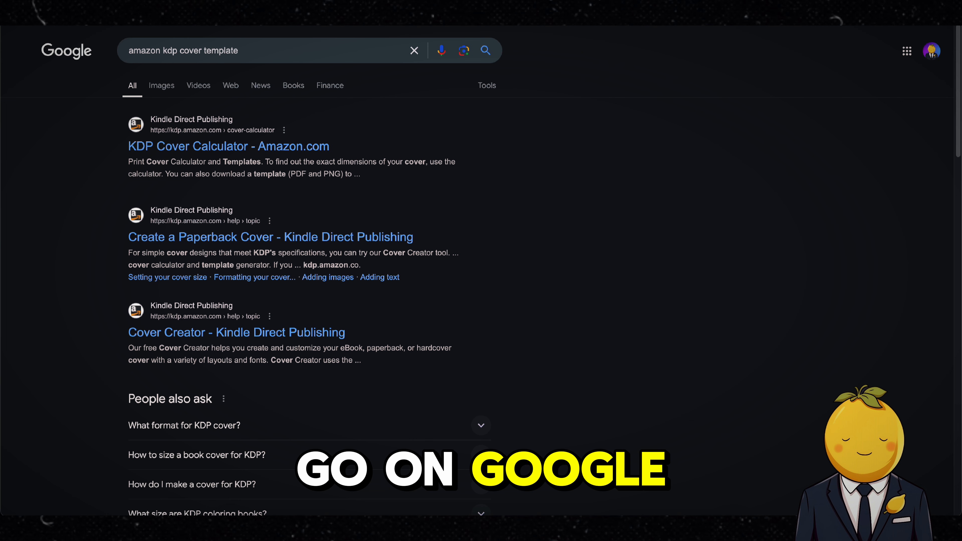
- Open the KDP Cover Calculator from the Google results and specify a Paperback with Standard color interior and White paper
left_click(196, 148)
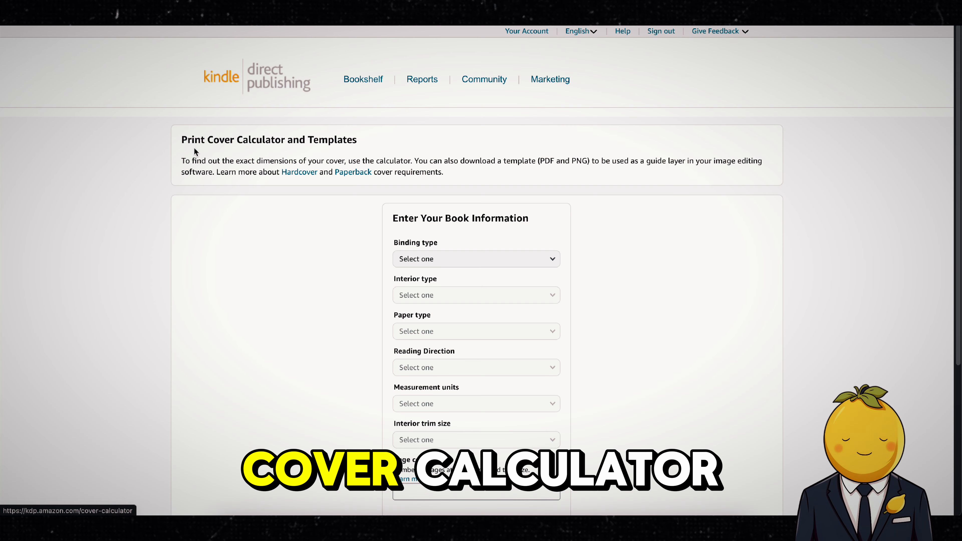
left_click(512, 258)
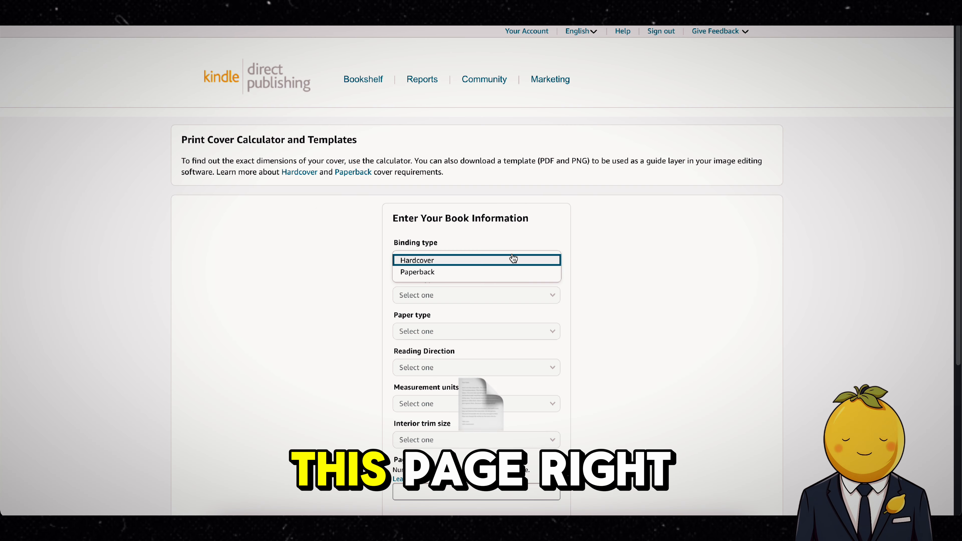
left_click(487, 271)
left_click(476, 294)
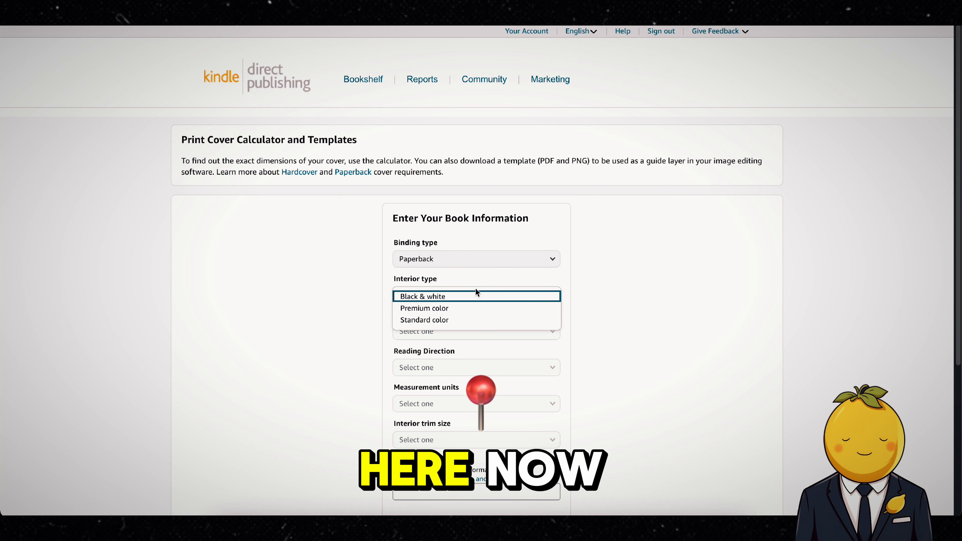
left_click(470, 320)
left_click(470, 332)
left_click(468, 335)
- Set the reading direction to Left to Right, the measurement units to Inches and the interior trim size to 6 x 9 in
left_click(457, 363)
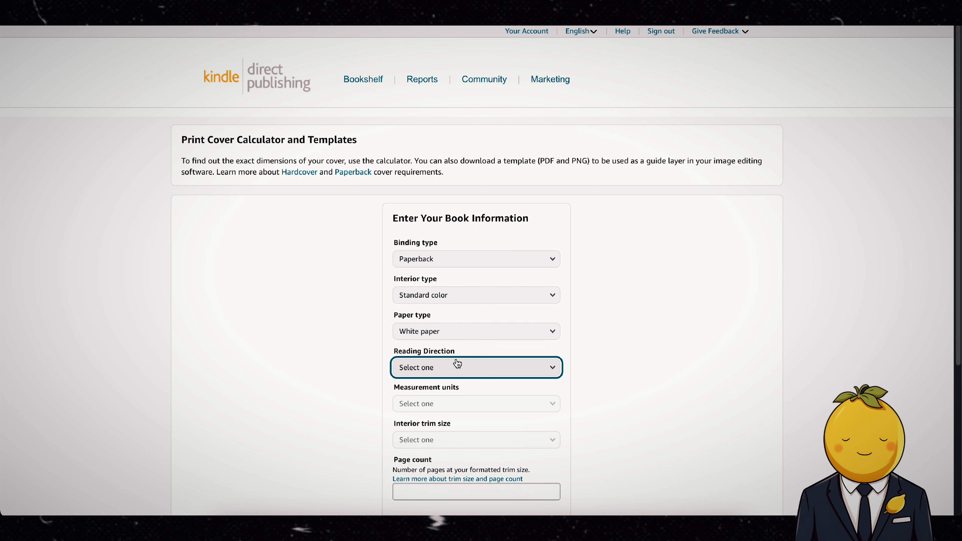
left_click(445, 369)
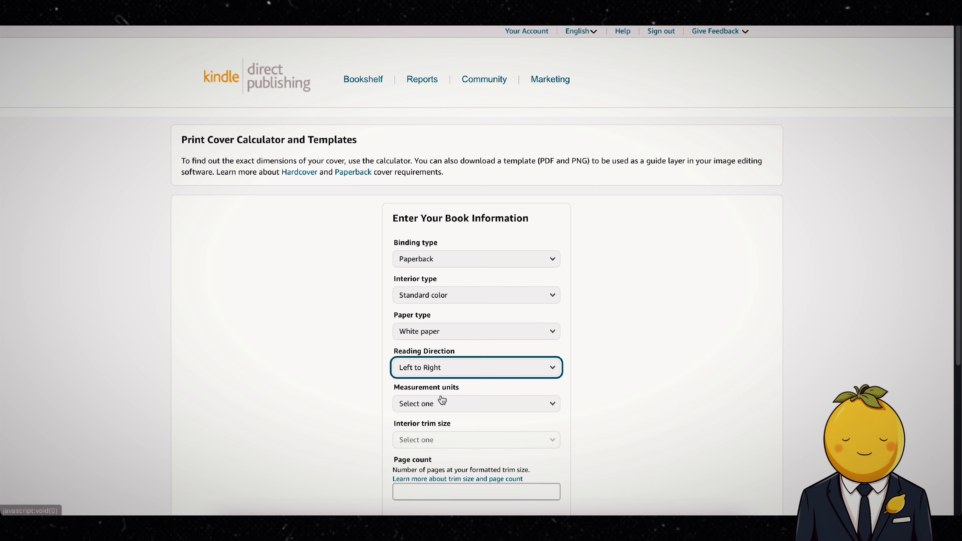
left_click(440, 401)
left_click(439, 404)
scroll(437, 405, "down", 4)
left_click(428, 295)
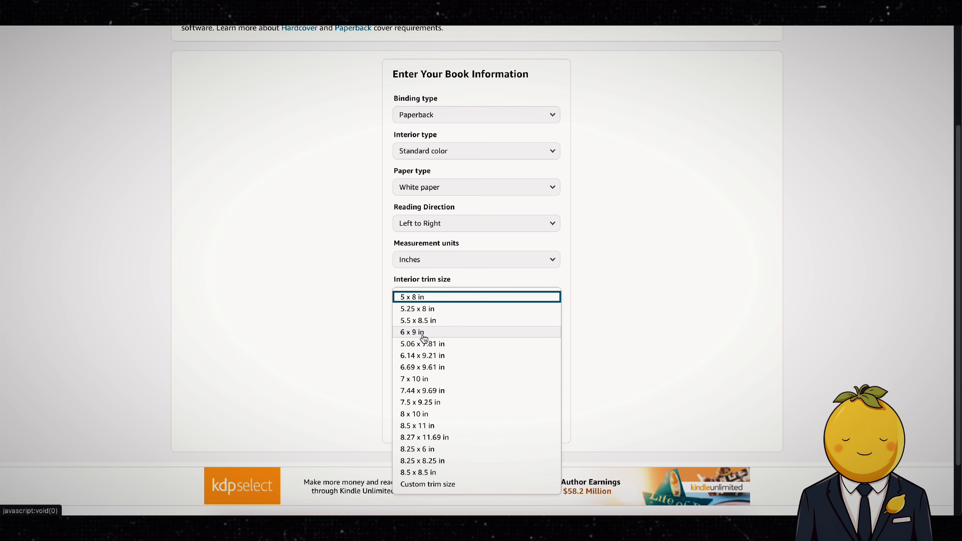
left_click(414, 333)
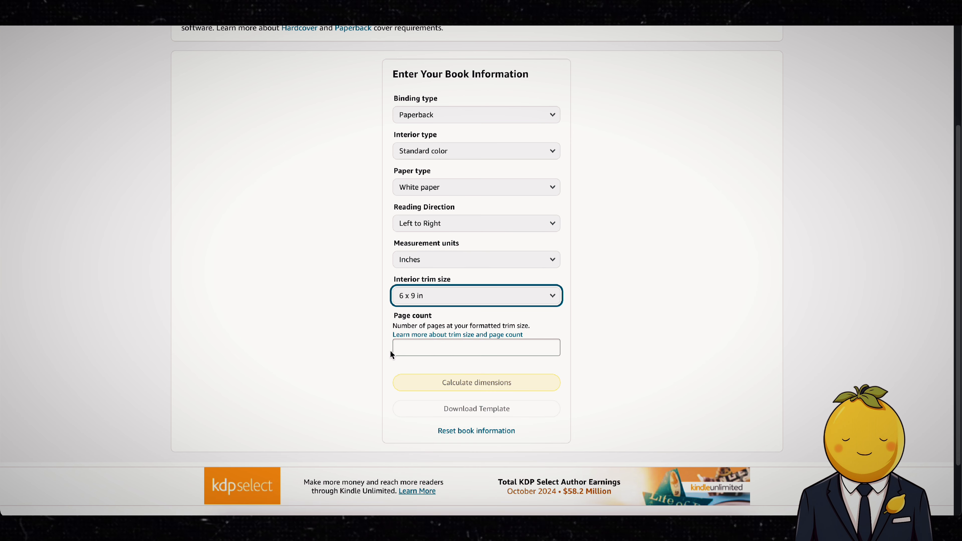
- Enter a page count of 24 and calculate the cover dimensions
left_click(413, 351)
type("2")
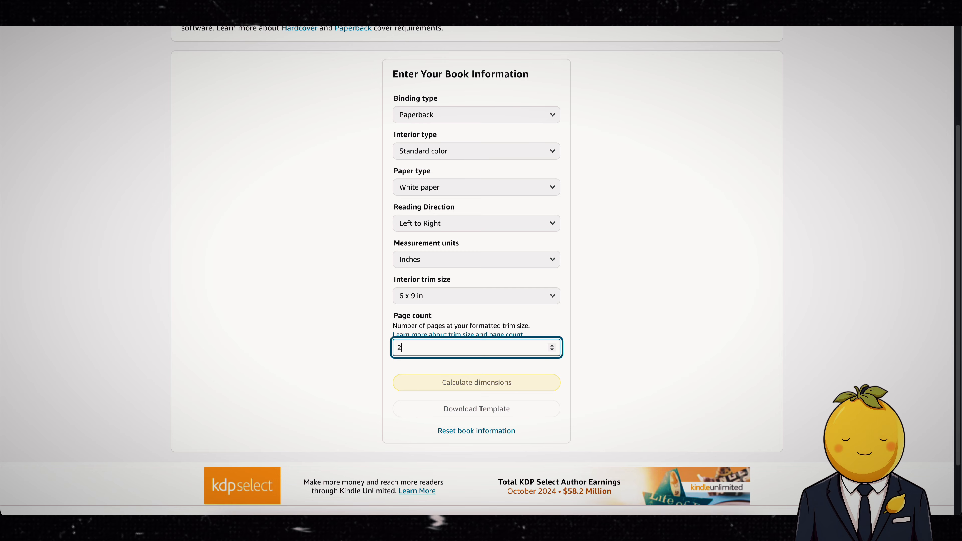
type("4")
left_click(347, 361)
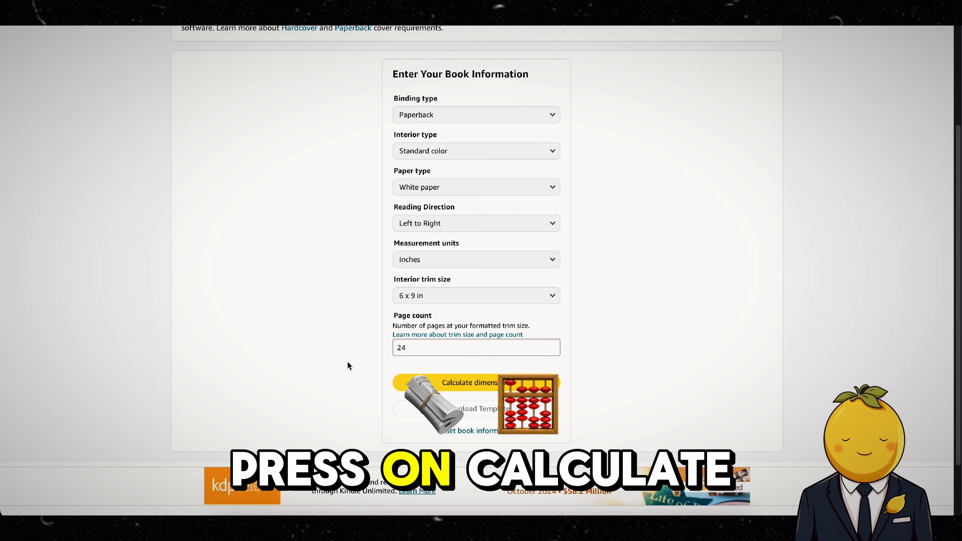
left_click(438, 384)
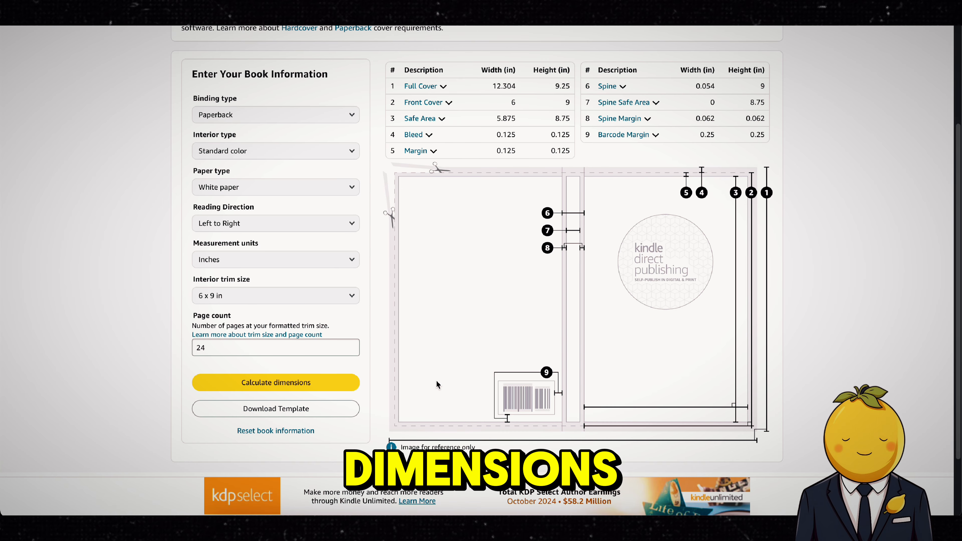
- Download the cover template, extract its ZIP archive in Downloads and preview the PNG template
left_click(296, 412)
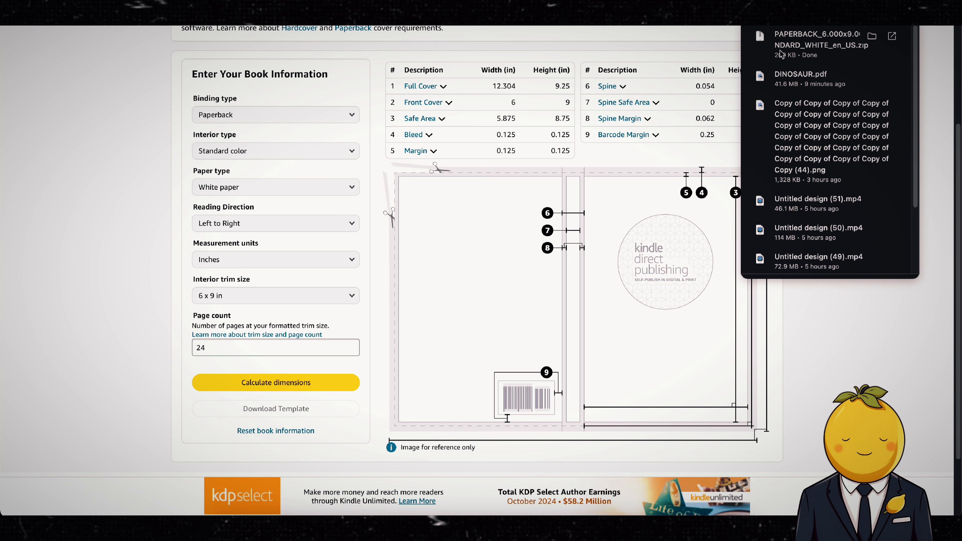
left_click(872, 37)
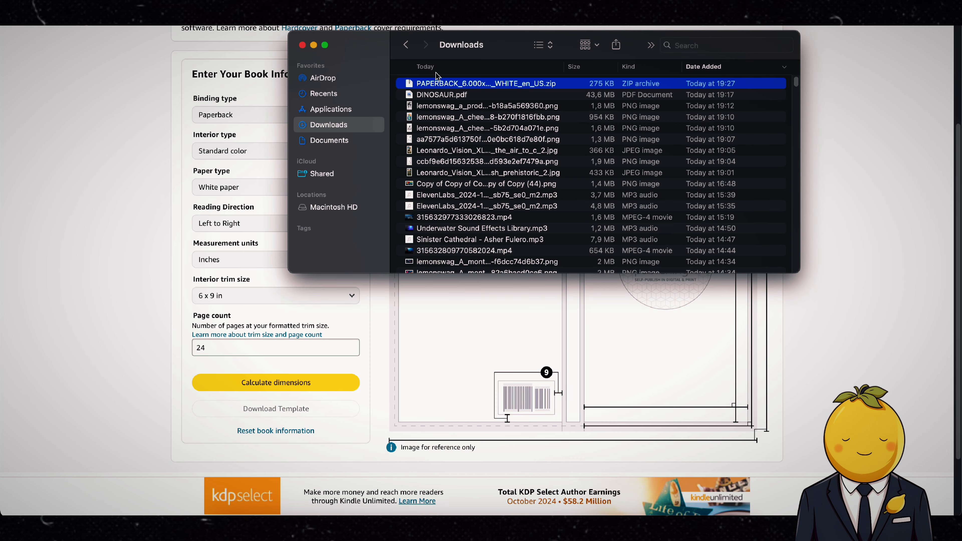
double_click(441, 84)
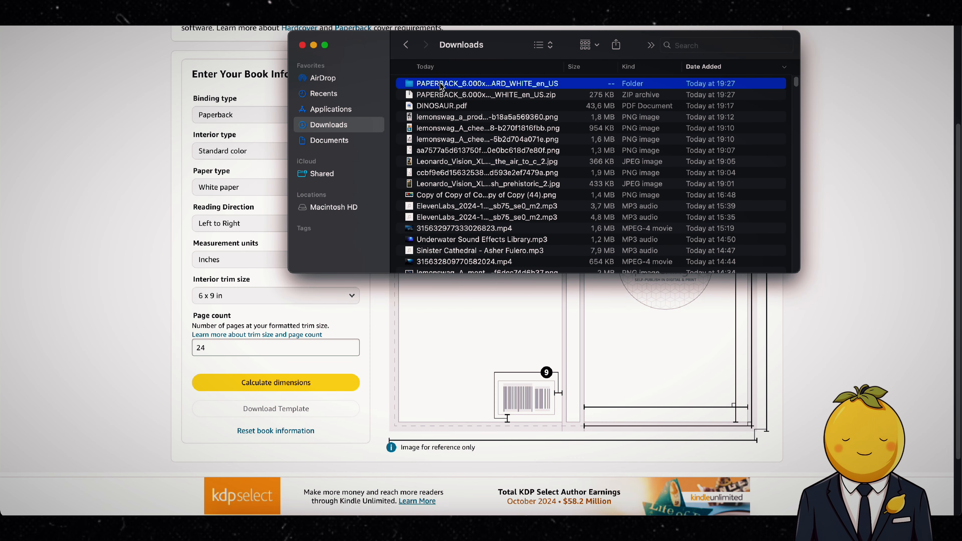
double_click(447, 84)
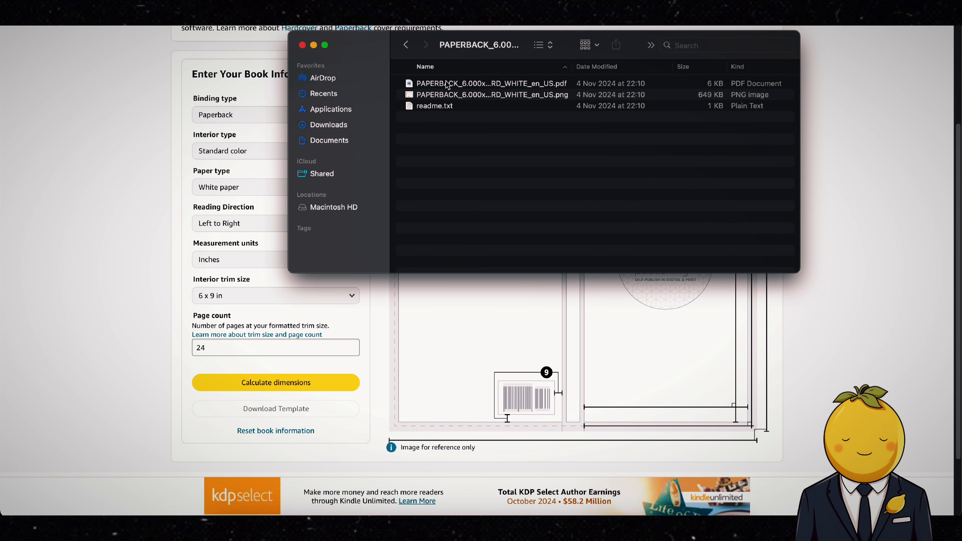
double_click(476, 95)
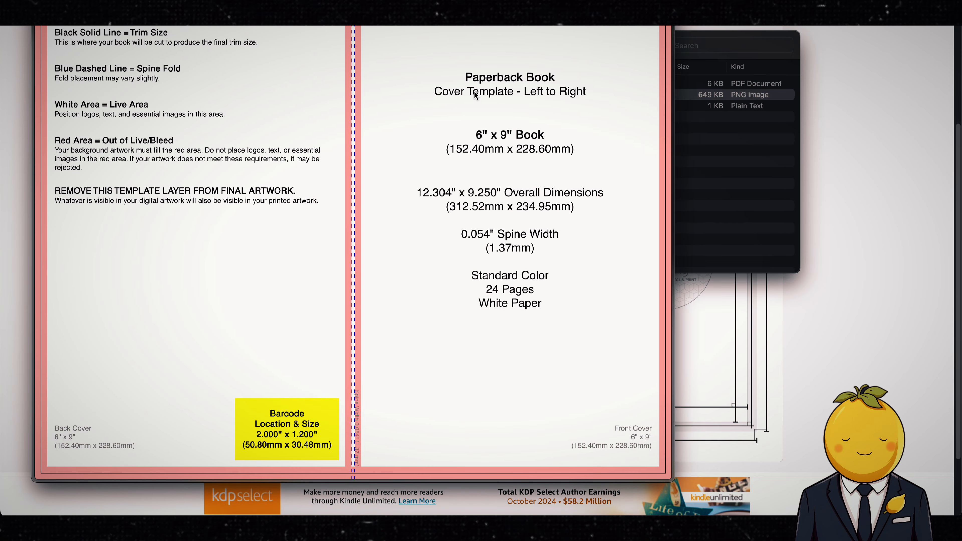
key("space")
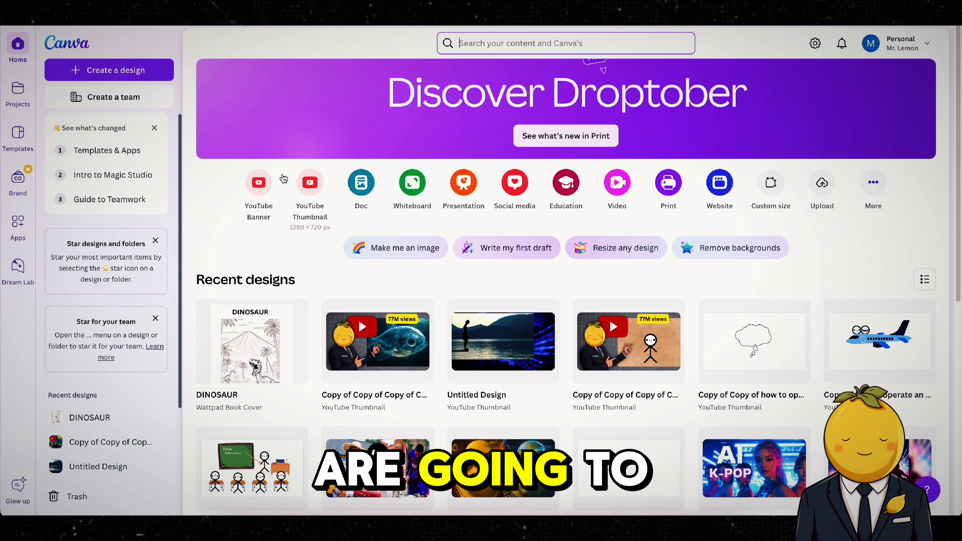
- Upload the paperback cover template PNG from its extracted folder to Canva
left_click(236, 528)
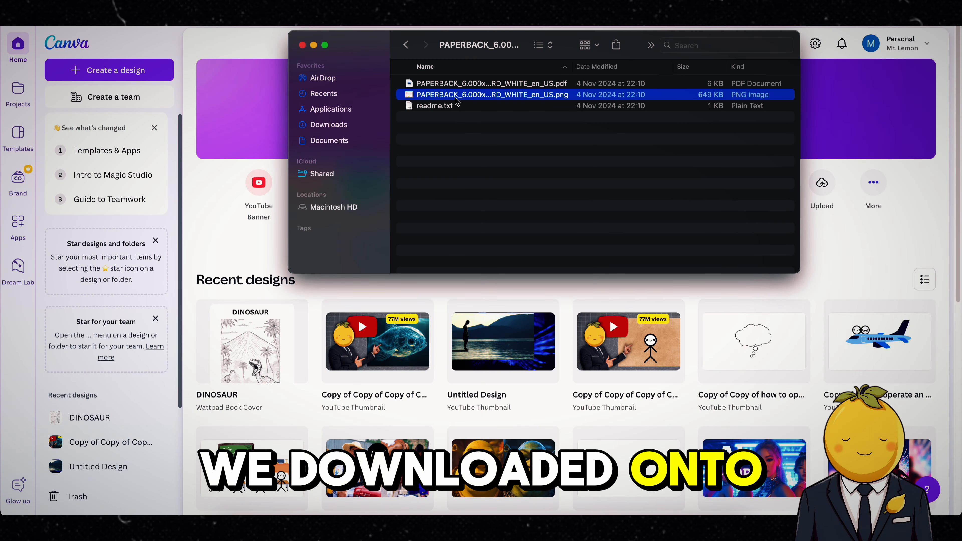
left_click_drag(457, 97, 229, 136)
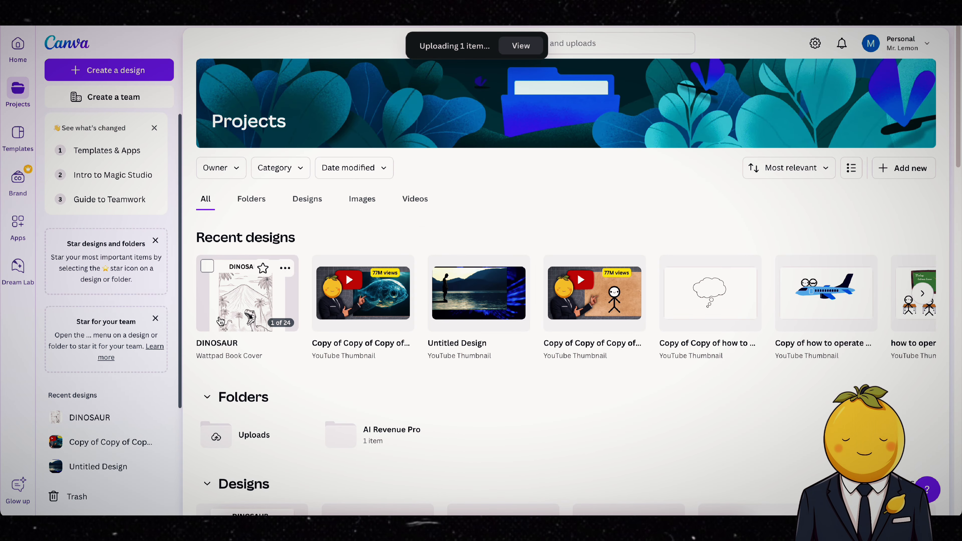
left_click(219, 317)
key("super+bracketleft")
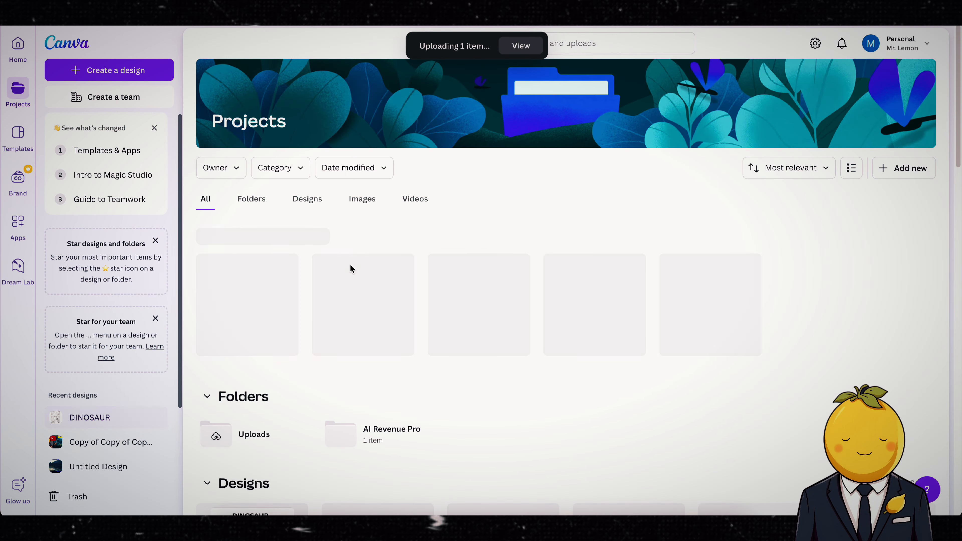
- Open the cover template image from the Uploads folder and use it in a new design
scroll(293, 434, "down", 4)
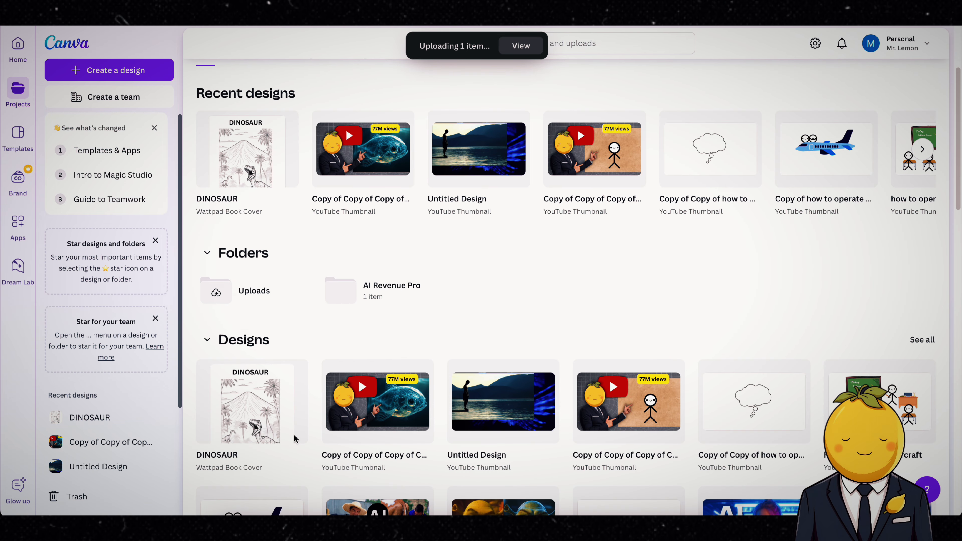
left_click(235, 291)
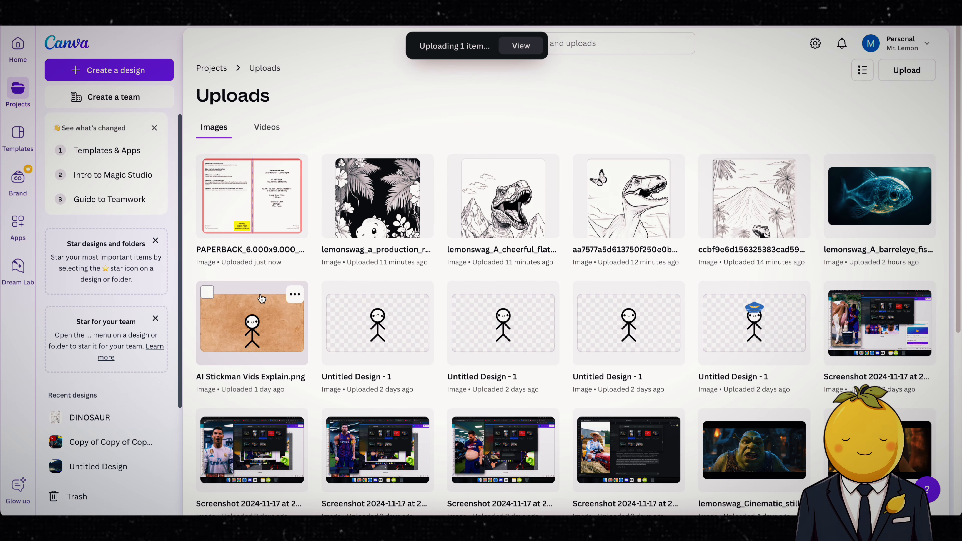
left_click(276, 206)
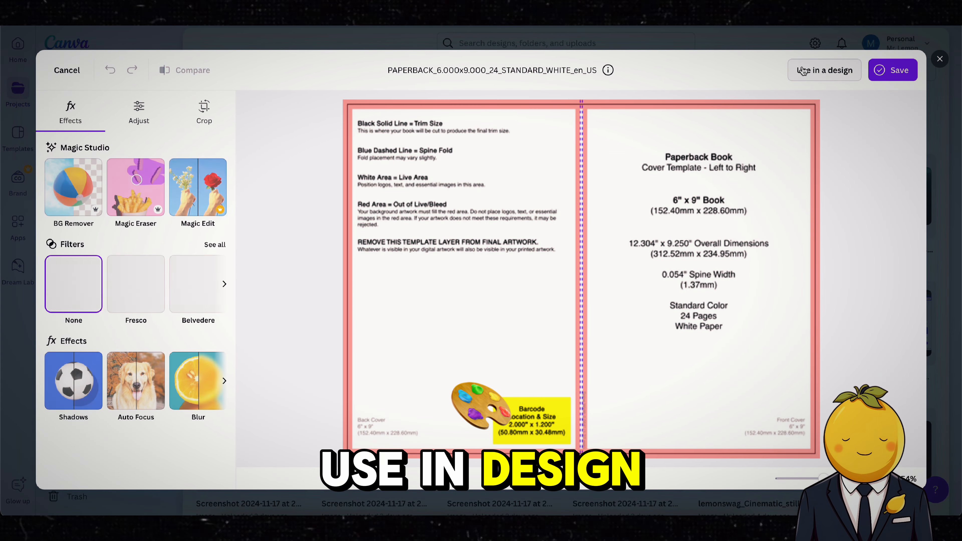
left_click(805, 70)
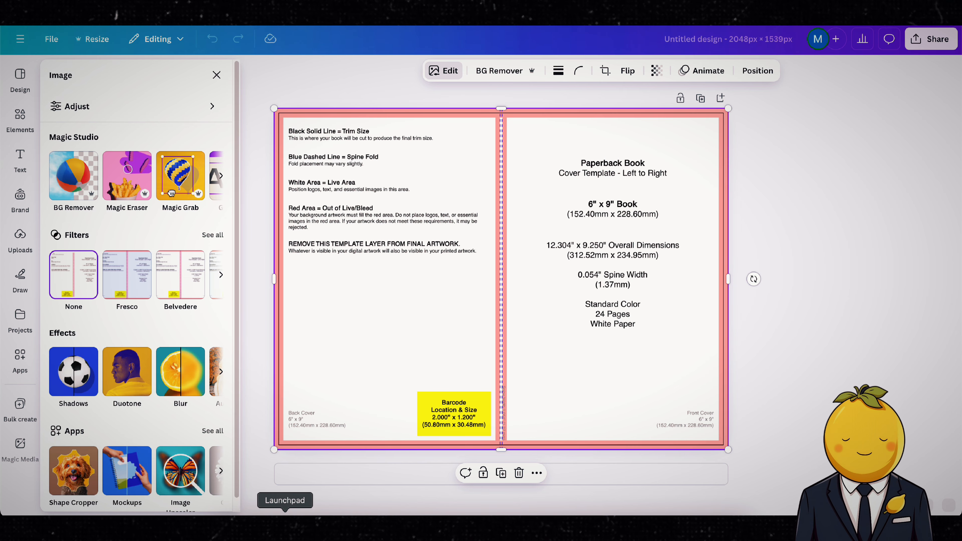
- Upload the color cartoon dinosaur PNG from Downloads and add it to the cover template page
left_click(235, 513)
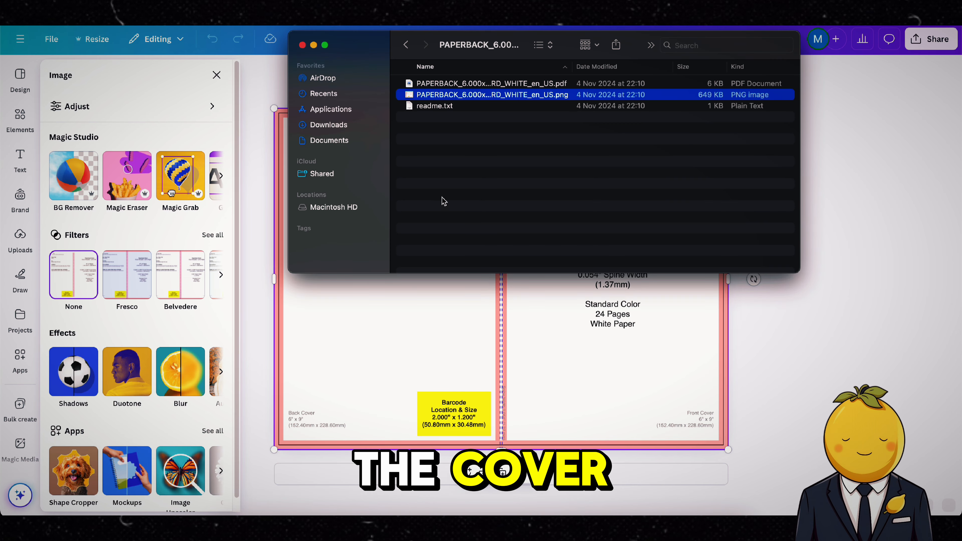
left_click(336, 129)
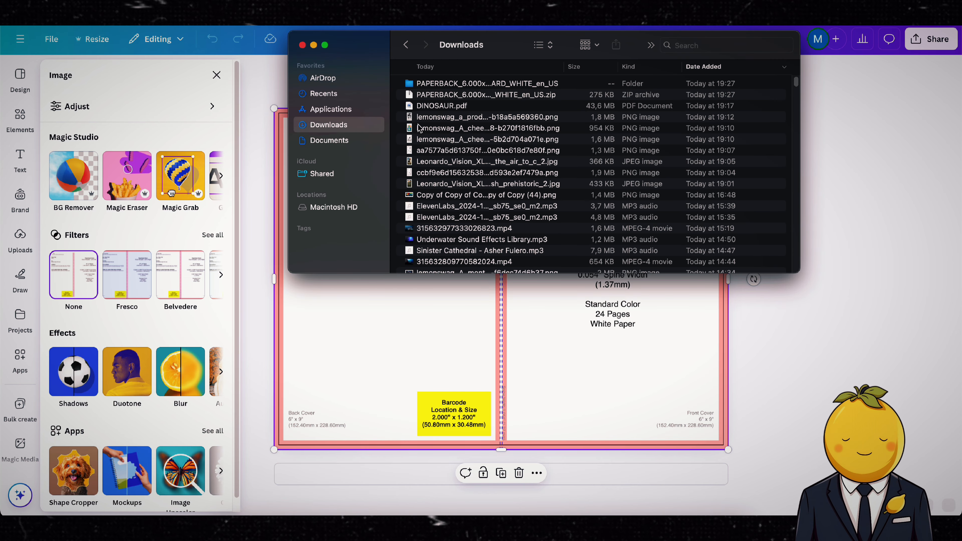
left_click(440, 128)
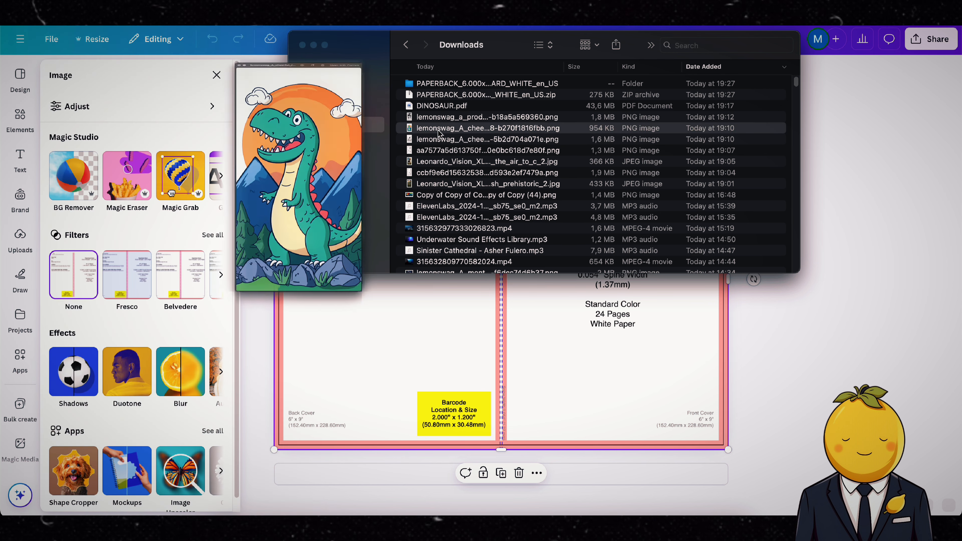
left_click_drag(441, 133, 637, 358)
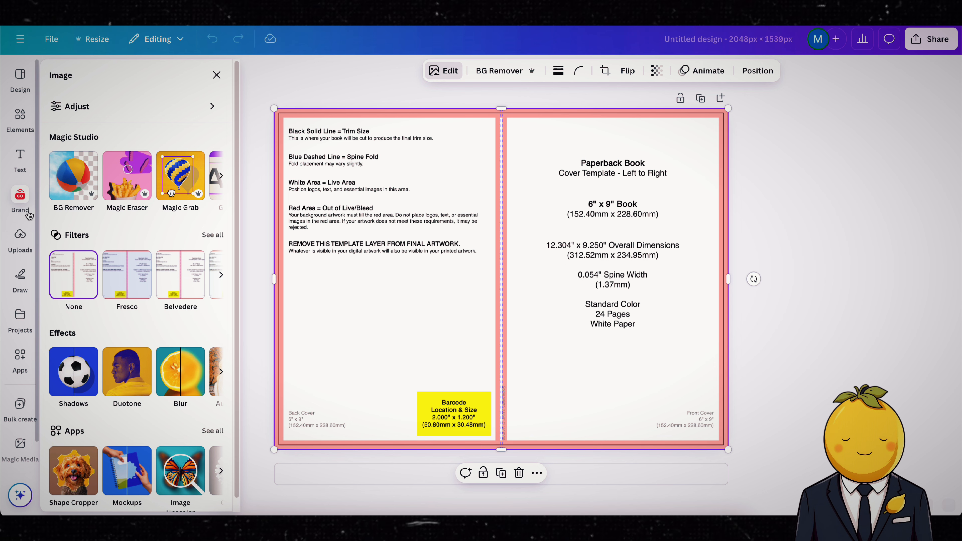
left_click(20, 235)
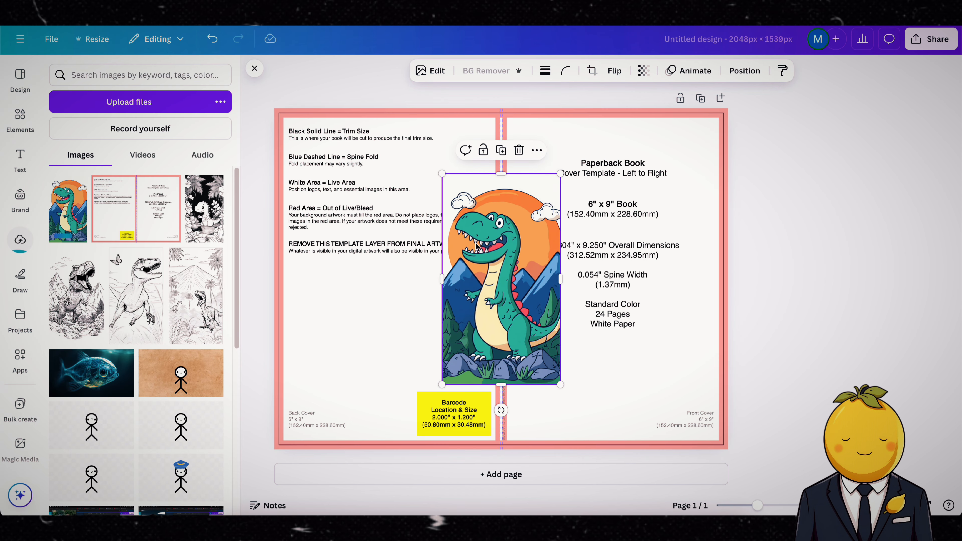
- Enlarge the dinosaur image and position it to cover the whole front cover half, from the spine line to the page's outer edge
left_click_drag(489, 235, 659, 183)
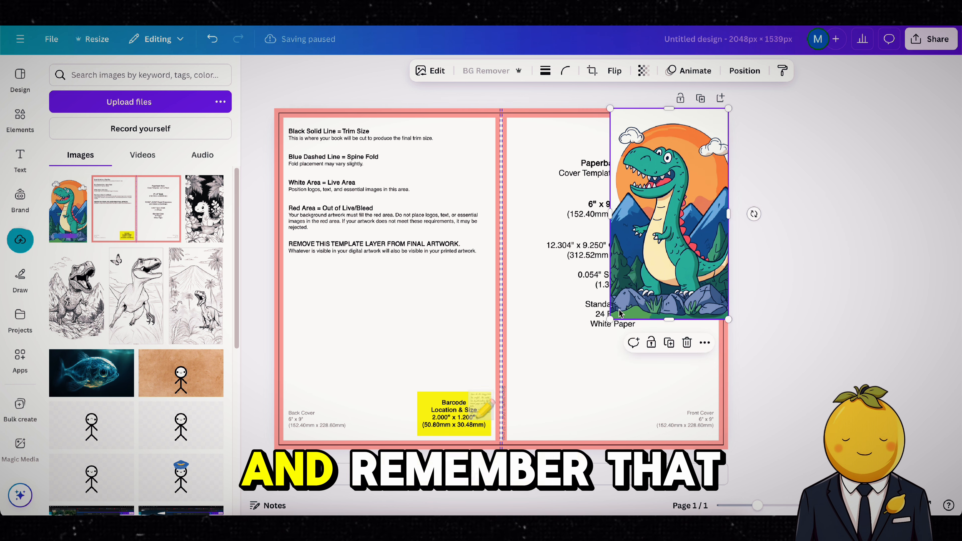
left_click_drag(492, 415, 483, 483)
left_click_drag(600, 349, 592, 343)
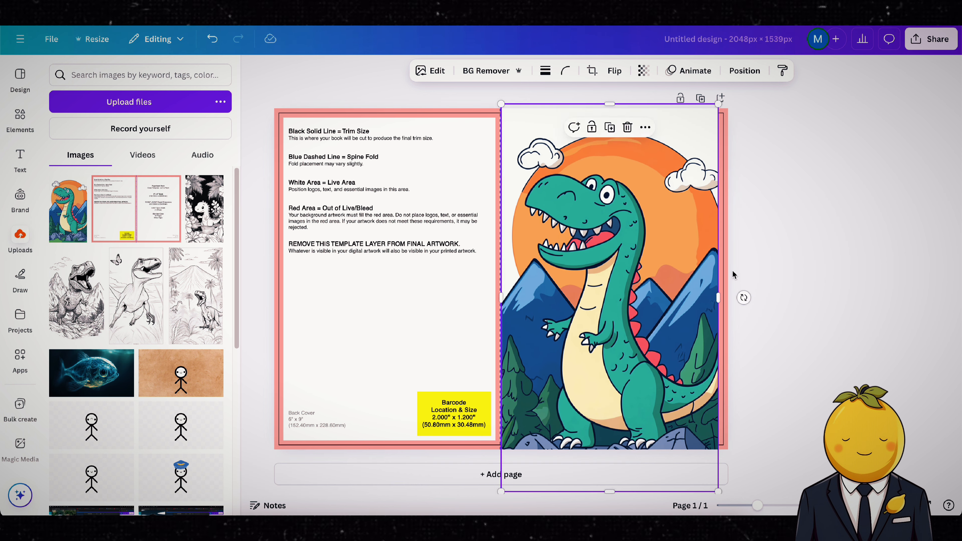
left_click_drag(718, 297, 728, 296)
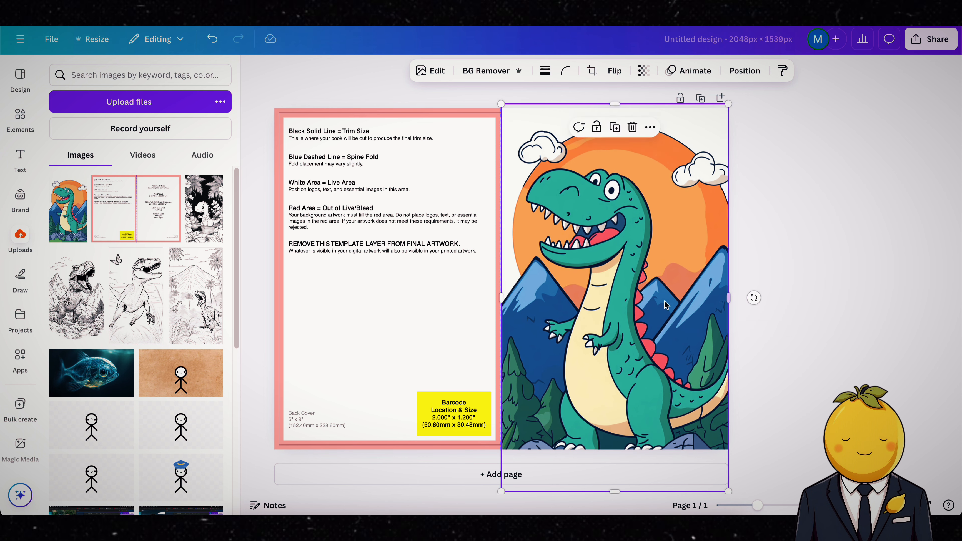
mouse_move(667, 305)
left_mouse_down()
mouse_move(661, 285)
mouse_move(662, 295)
left_mouse_up()
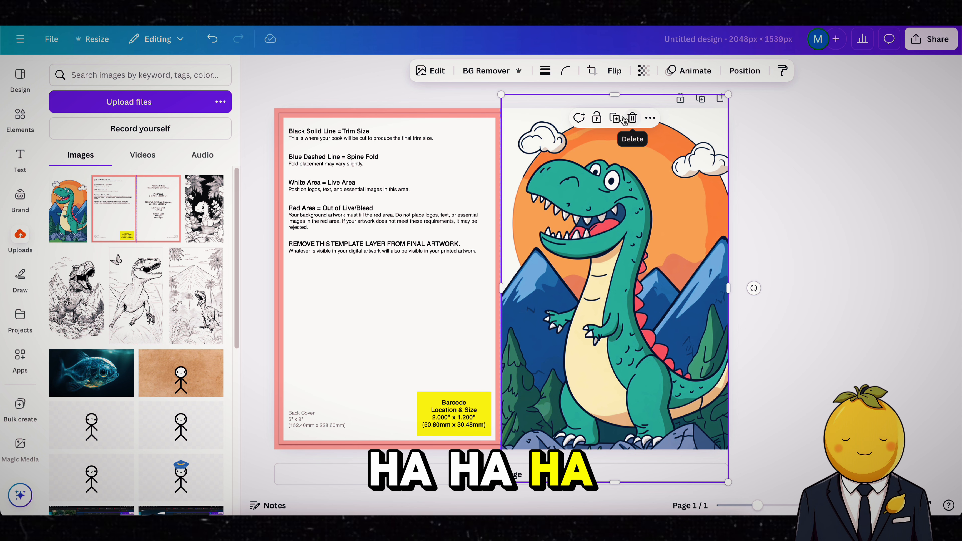
- Duplicate the front cover dinosaur image, flip the copy horizontally and place it over the back cover half
left_click(615, 122)
left_click_drag(638, 241, 555, 240)
left_click(613, 75)
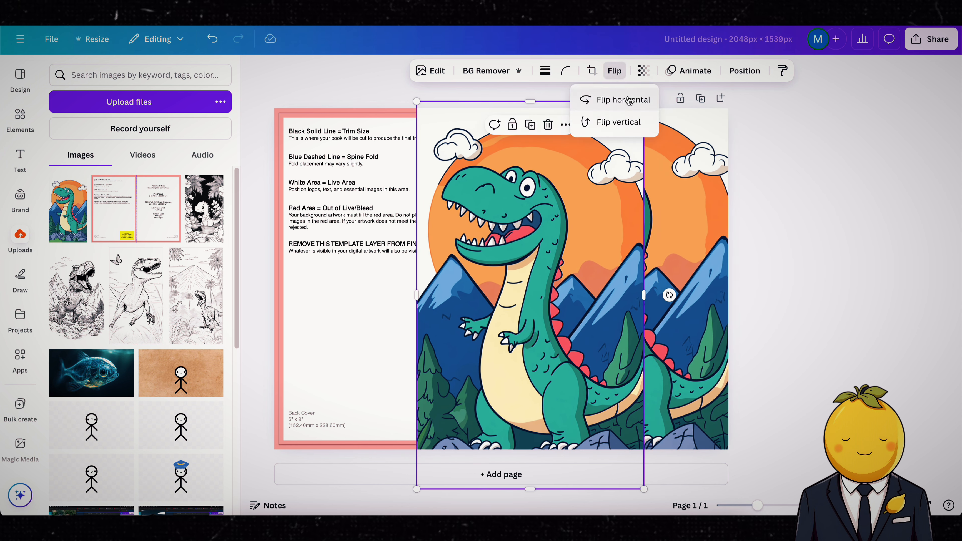
left_click(616, 99)
left_click_drag(500, 352, 378, 344)
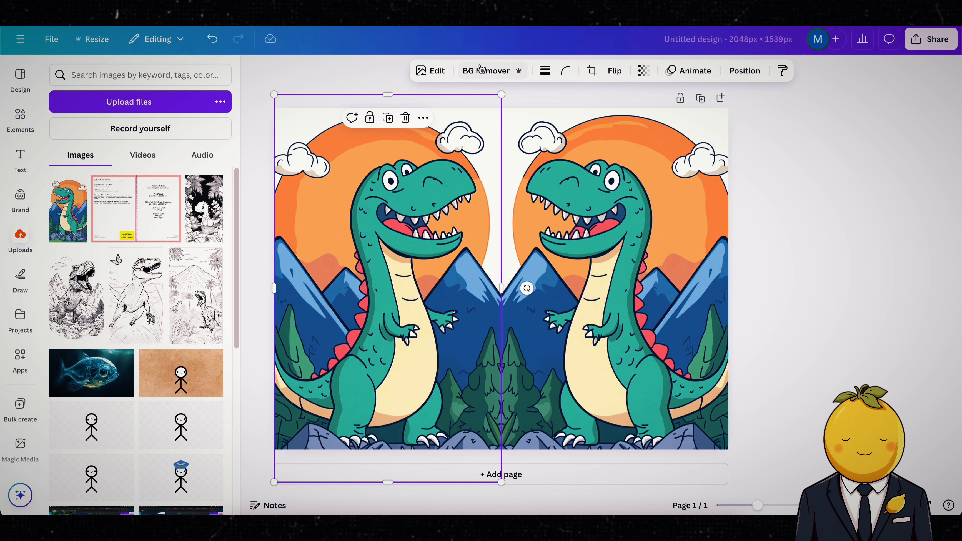
- Switch to the ChatGPT conversation and copy the words "Dinosaur Park" from the suggested book title
left_click(384, 525)
scroll(409, 353, "up", 3)
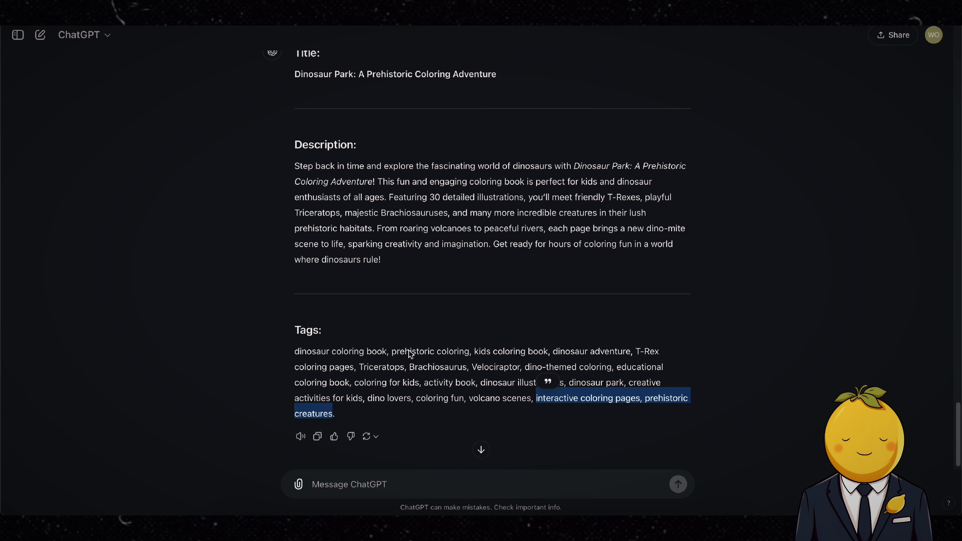
scroll(411, 354, "up", 1)
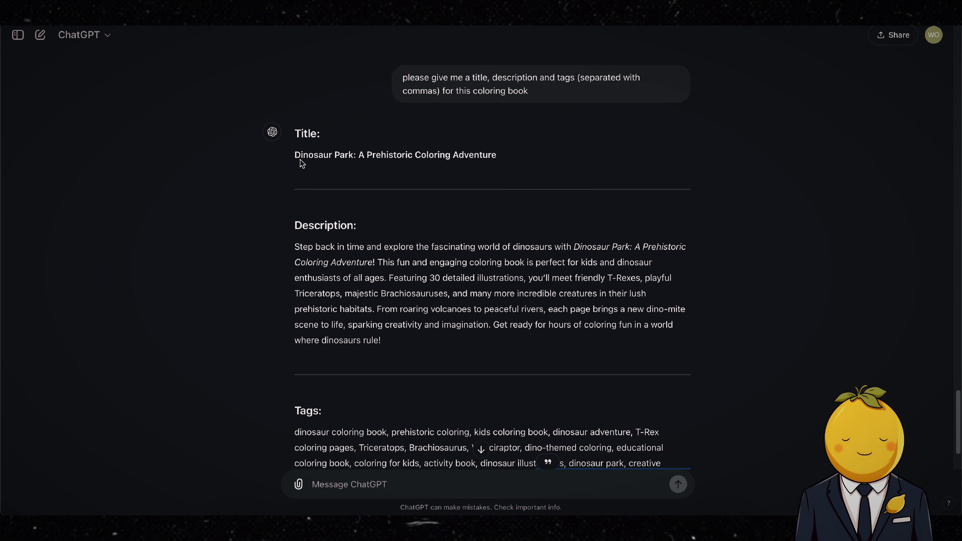
left_click_drag(295, 154, 341, 154)
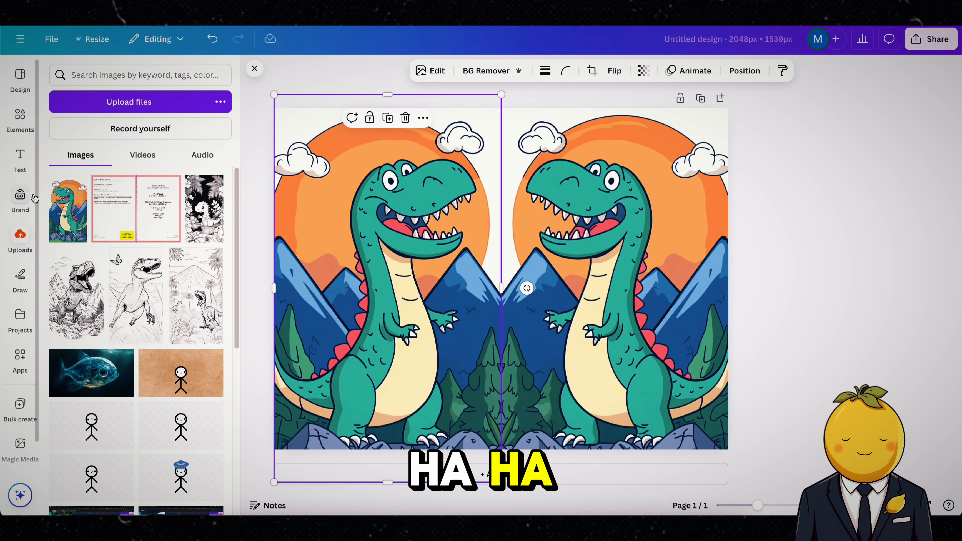
- Switch back to Canva and add the heading "Dinosaur Park" at size 79.7 in uppercase across the upper front cover
left_click(20, 159)
left_click(112, 234)
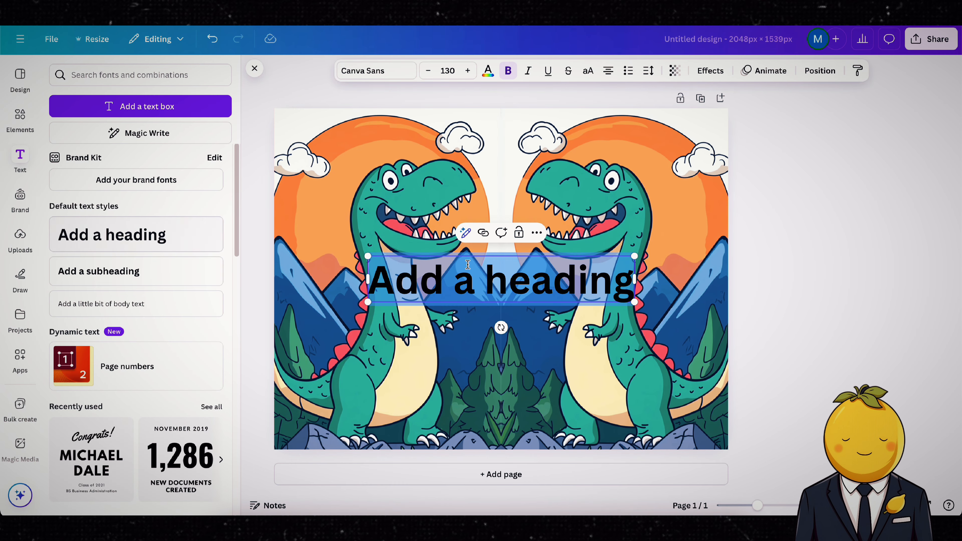
type("Dinosaur Park")
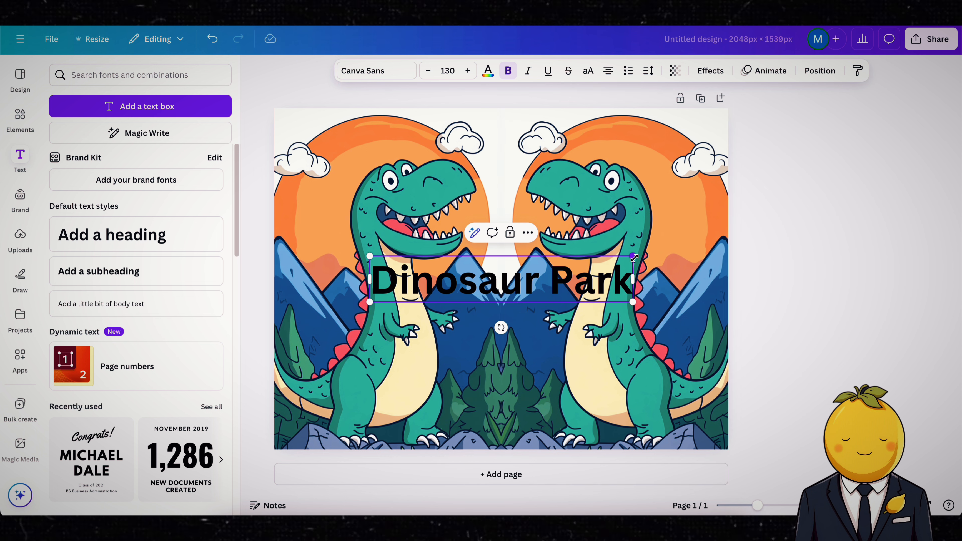
left_click_drag(633, 257, 531, 273)
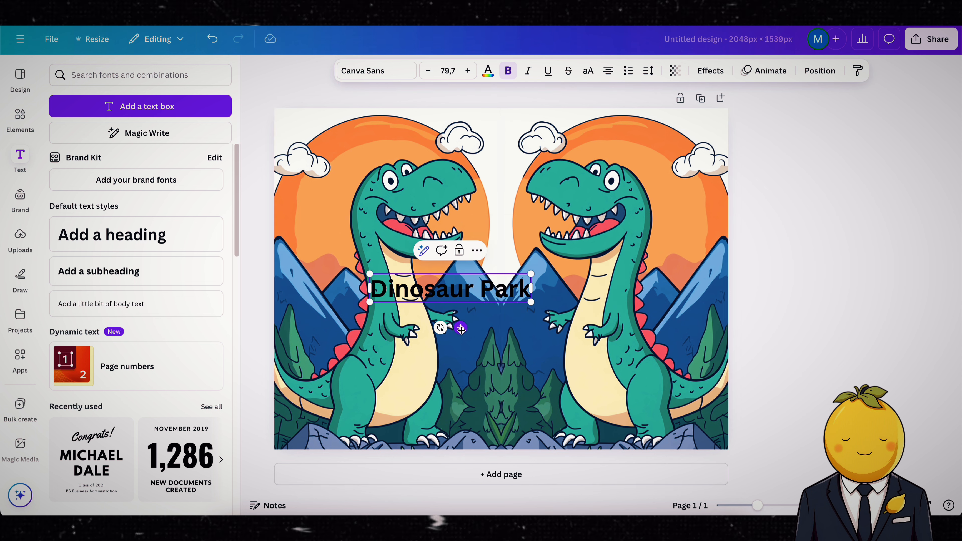
left_click_drag(461, 329, 631, 182)
left_click(588, 71)
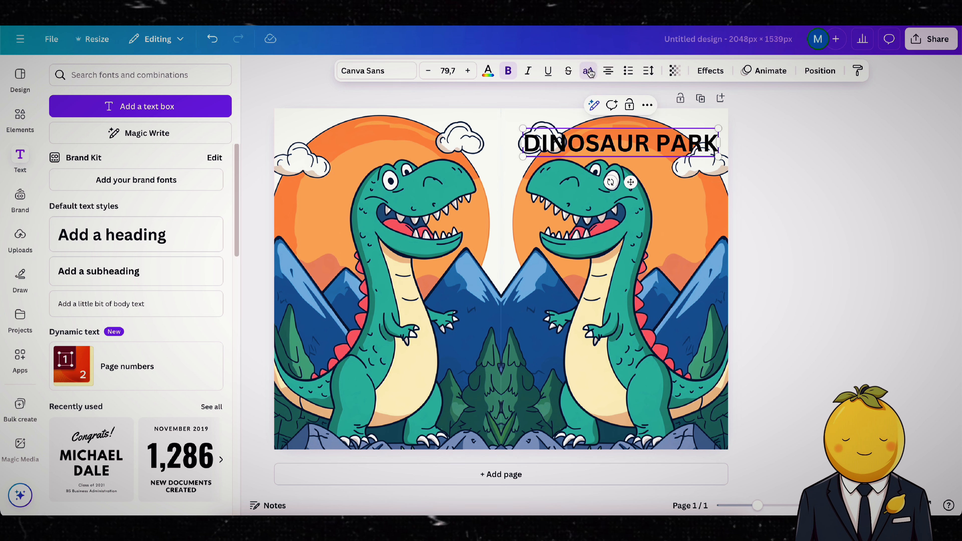
- Try Beth Ellen and Assertive Display on the title, and set its font to Futura Display
left_click(389, 75)
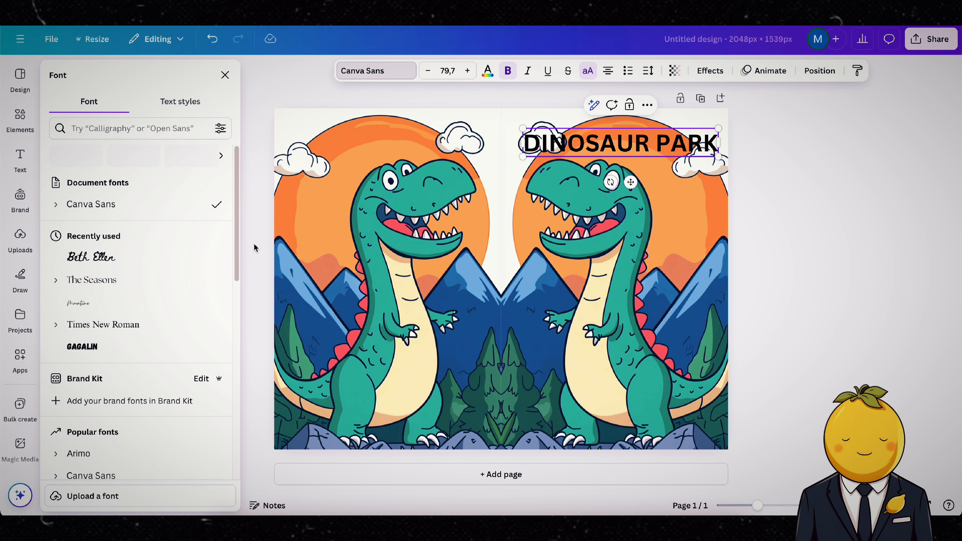
left_click(114, 258)
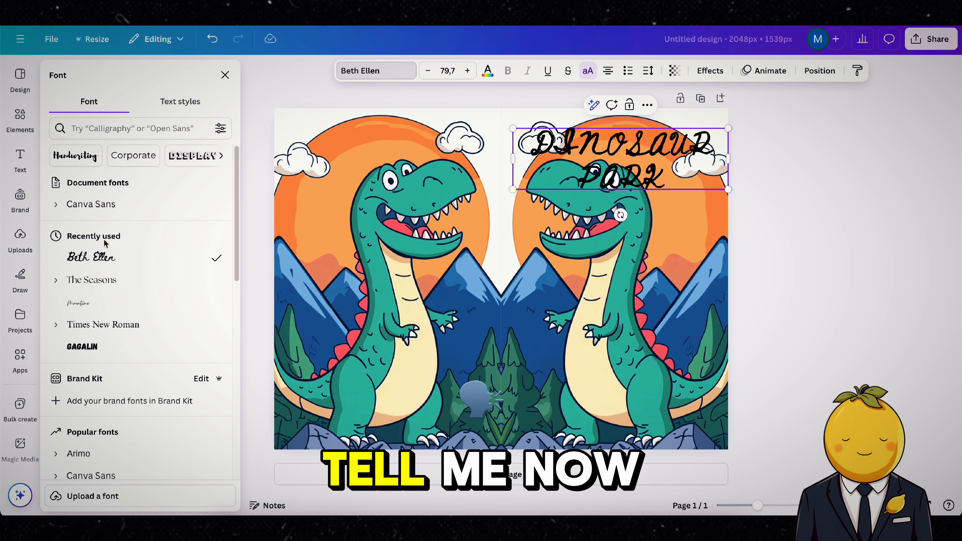
left_click(193, 156)
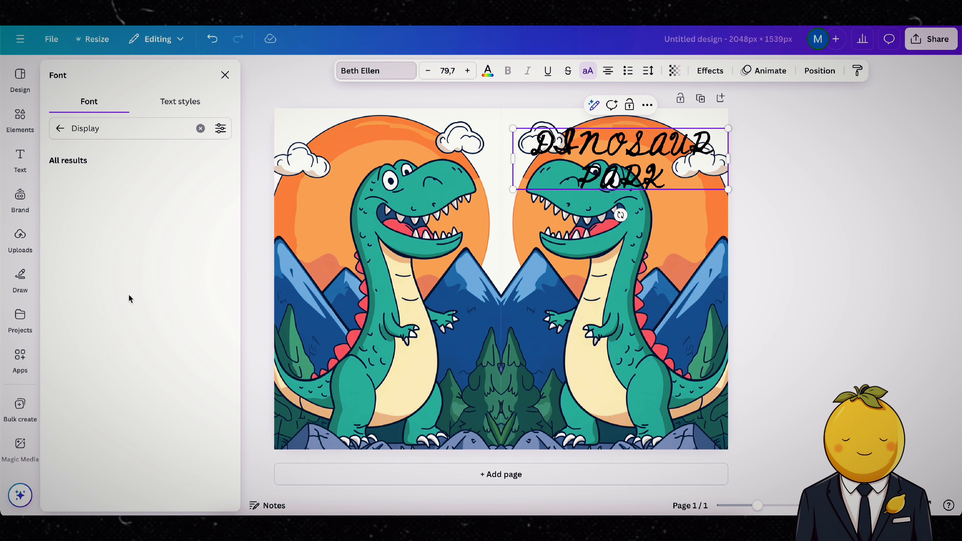
left_click(114, 250)
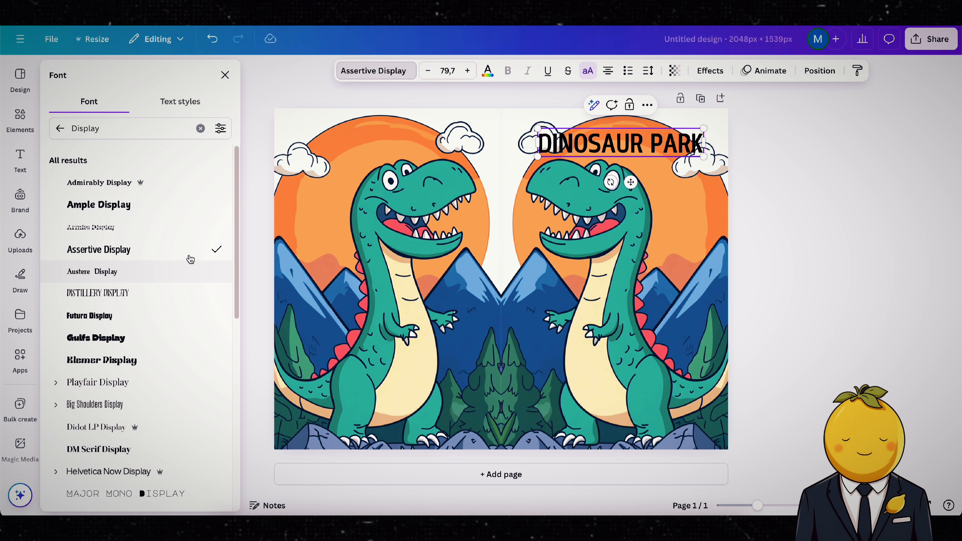
left_click(162, 347)
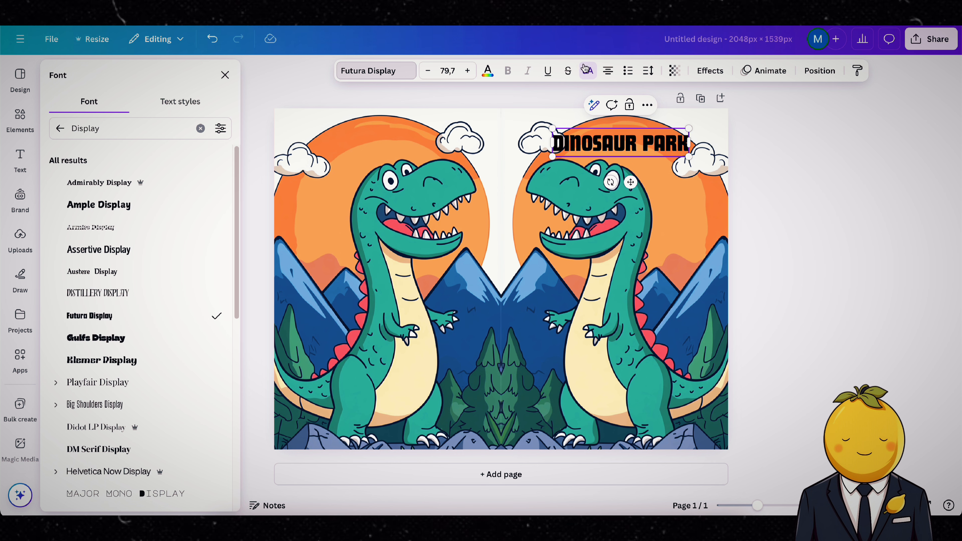
- Change the "Dinosaur Park" title's text color to white
left_click(488, 70)
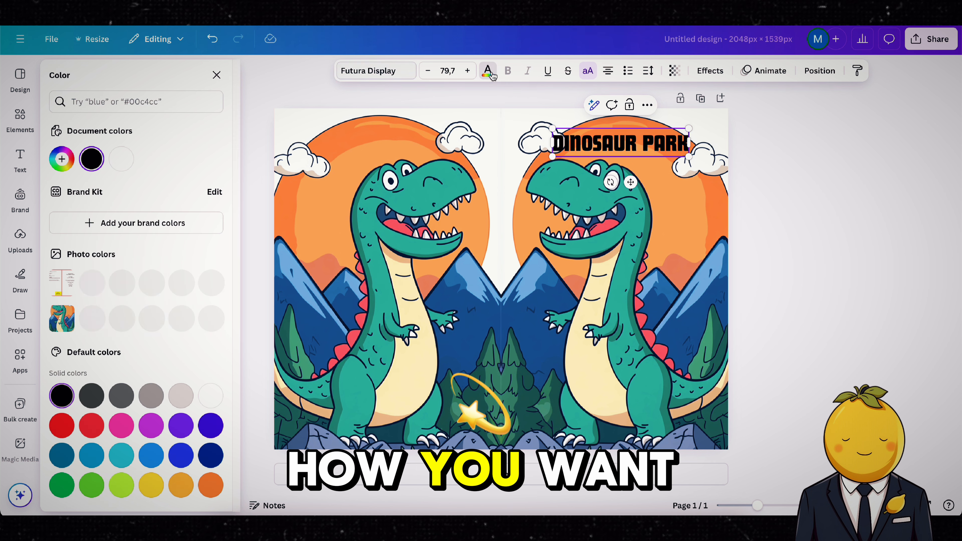
triple_click(615, 143)
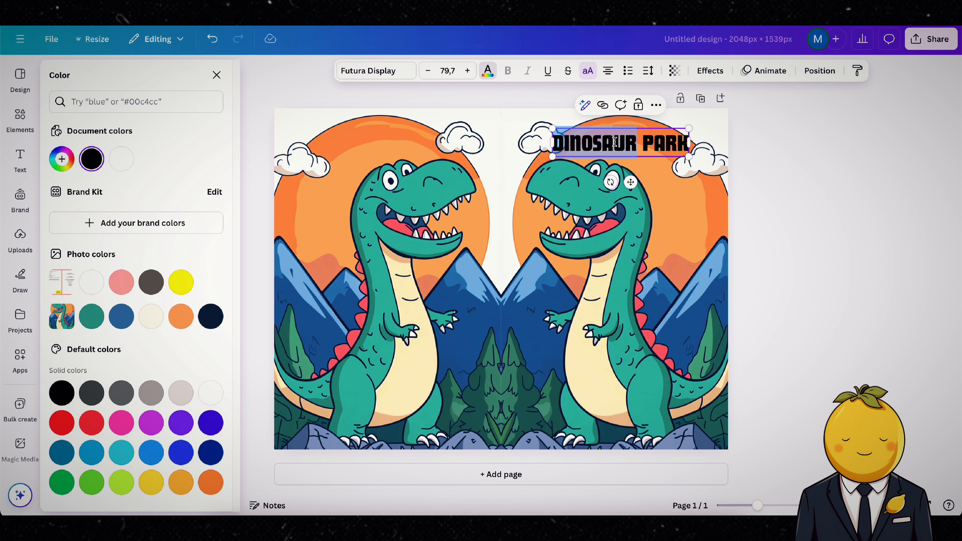
left_click(120, 160)
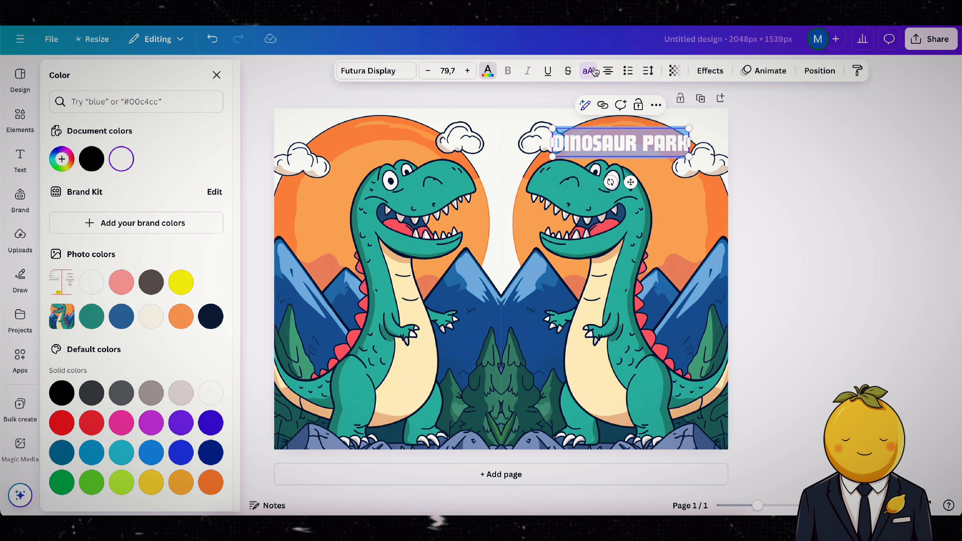
- Apply an Outline effect to the title in black with a thickness of 150
left_click(701, 75)
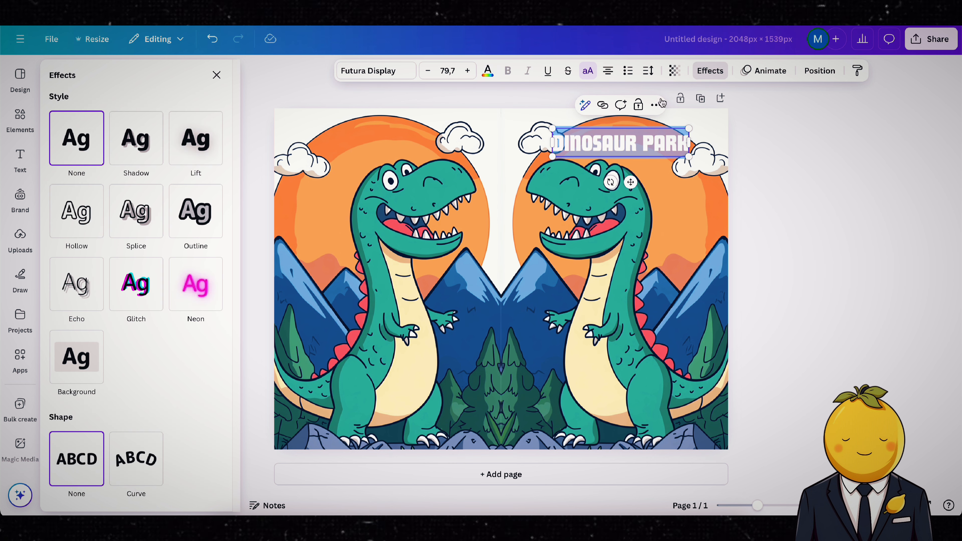
left_click(196, 222)
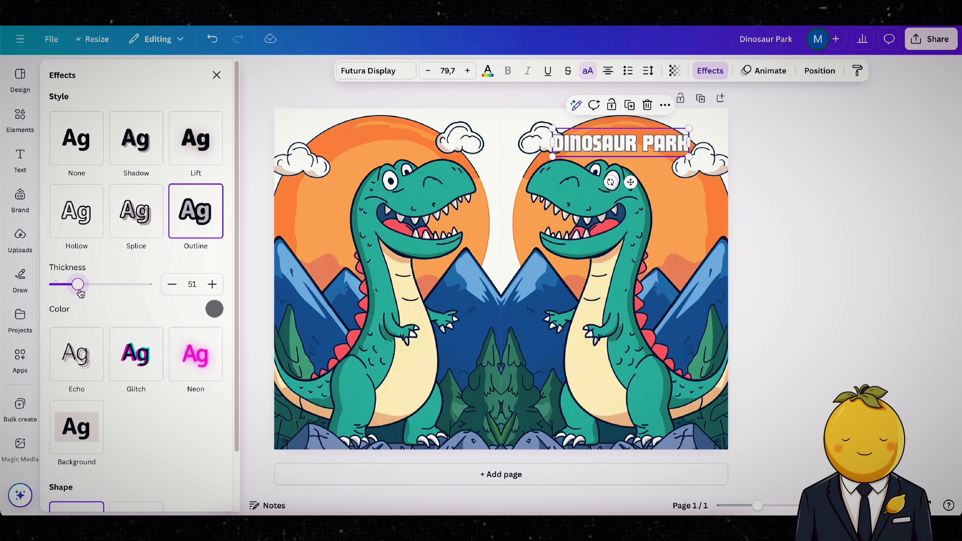
left_click_drag(77, 284, 109, 284)
left_click(215, 309)
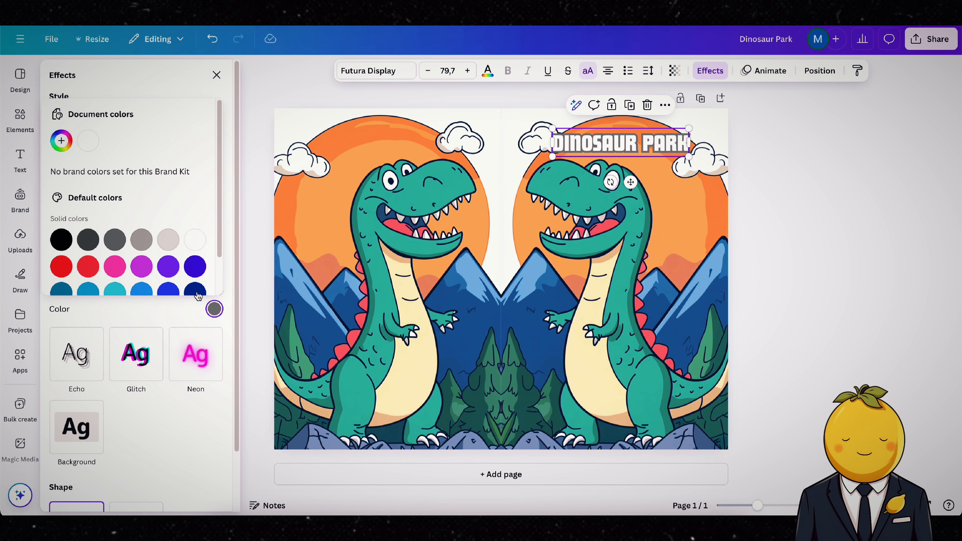
left_click(61, 240)
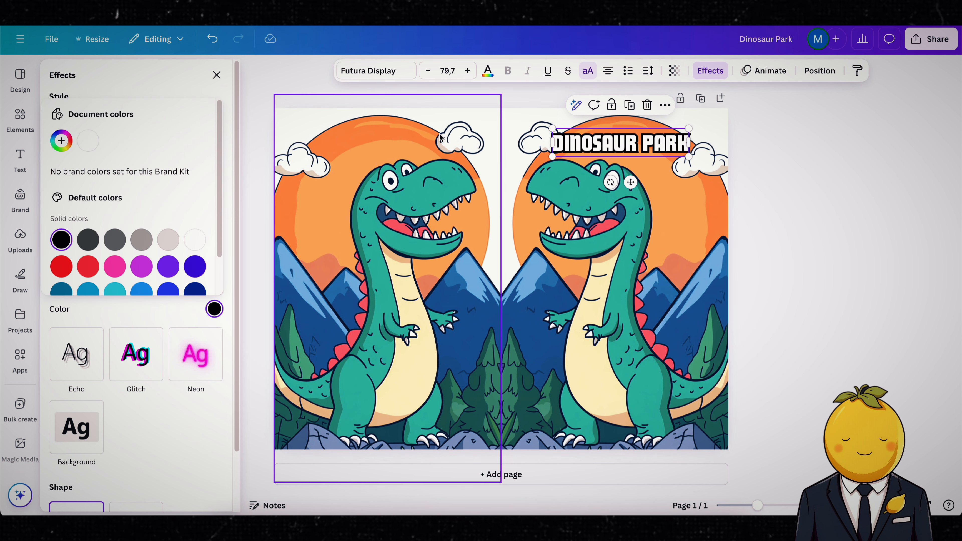
left_click(198, 316)
mouse_move(109, 284)
left_mouse_down()
mouse_move(135, 284)
mouse_move(123, 284)
left_mouse_up()
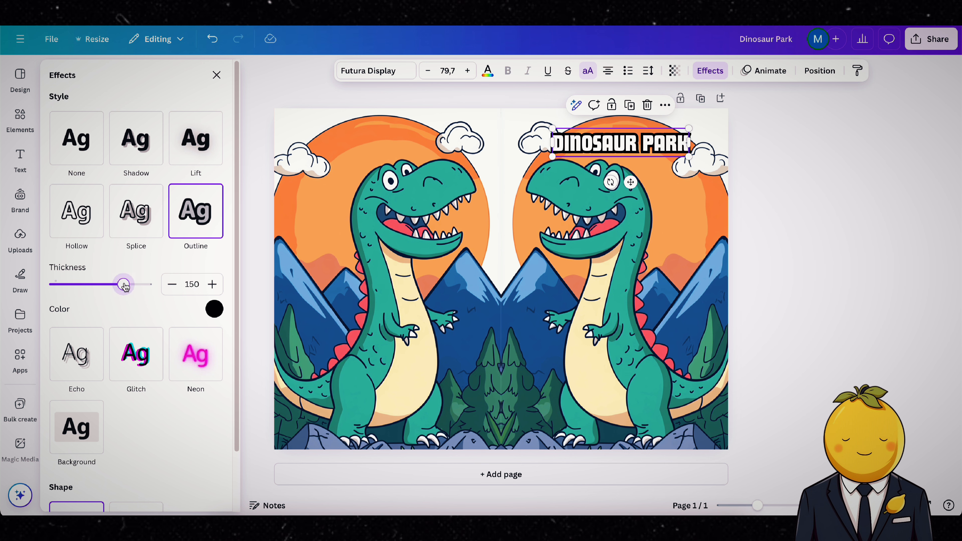
- Enlarge the title slightly, center it across the upper front cover and deselect it
mouse_move(550, 158)
left_mouse_down()
mouse_move(492, 173)
mouse_move(537, 160)
left_mouse_up()
mouse_move(607, 143)
left_mouse_down()
mouse_move(608, 280)
mouse_move(613, 144)
left_mouse_up()
left_click(808, 159)
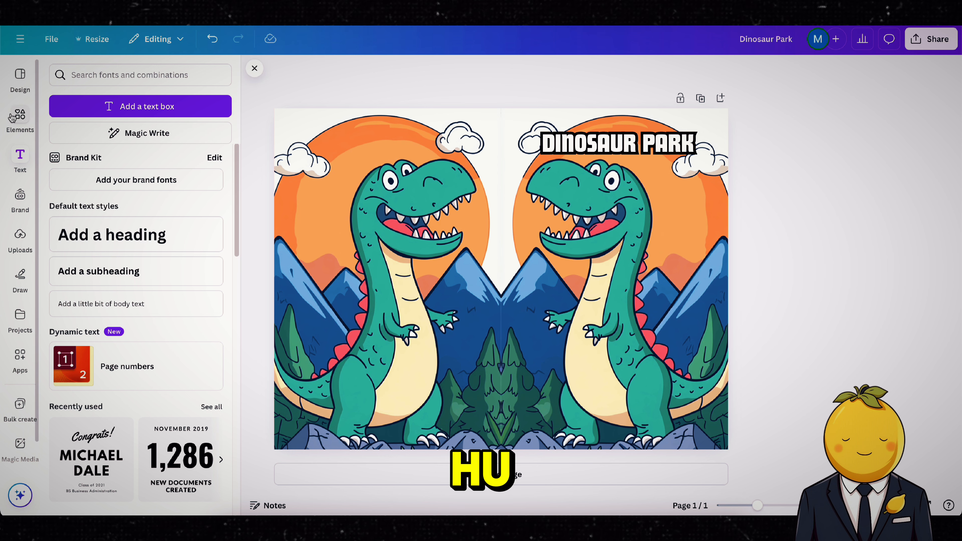
- Add a square shape from the Elements library to the cover page
left_click(20, 118)
left_click(88, 75)
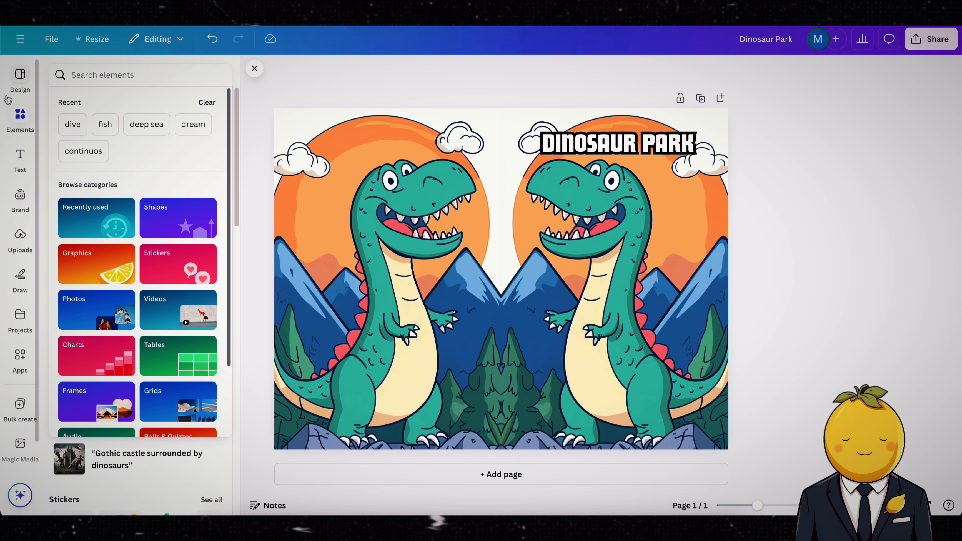
left_click(20, 114)
left_click(72, 232)
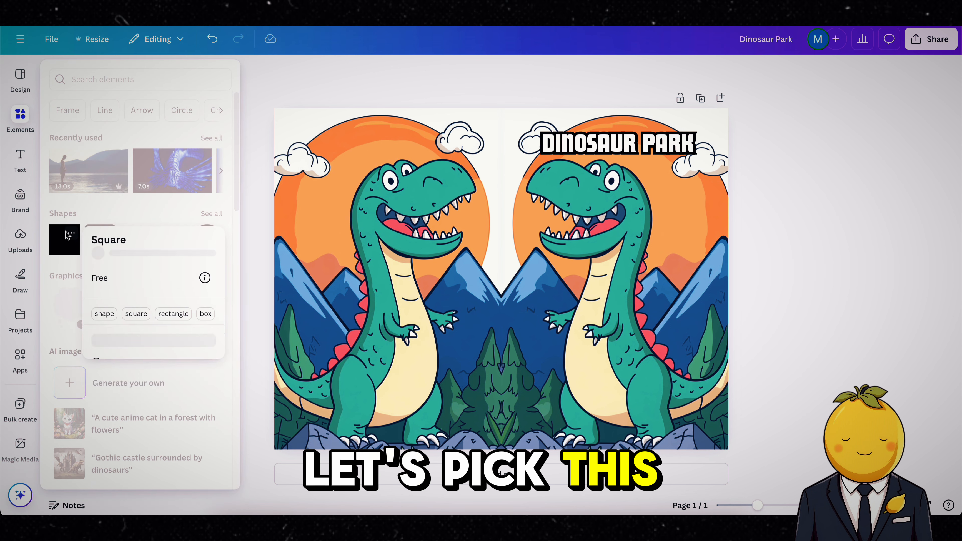
left_click(64, 240)
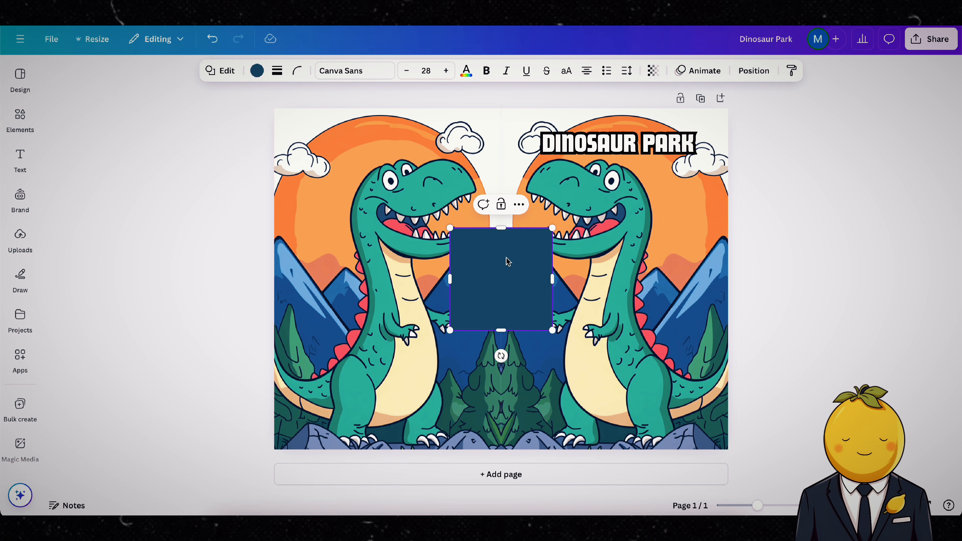
- Reshape the square into a narrow full-height strip and center it over the spine between the two covers
left_click_drag(499, 227, 499, 109)
left_click_drag(501, 330, 501, 450)
left_click_drag(550, 280, 496, 284)
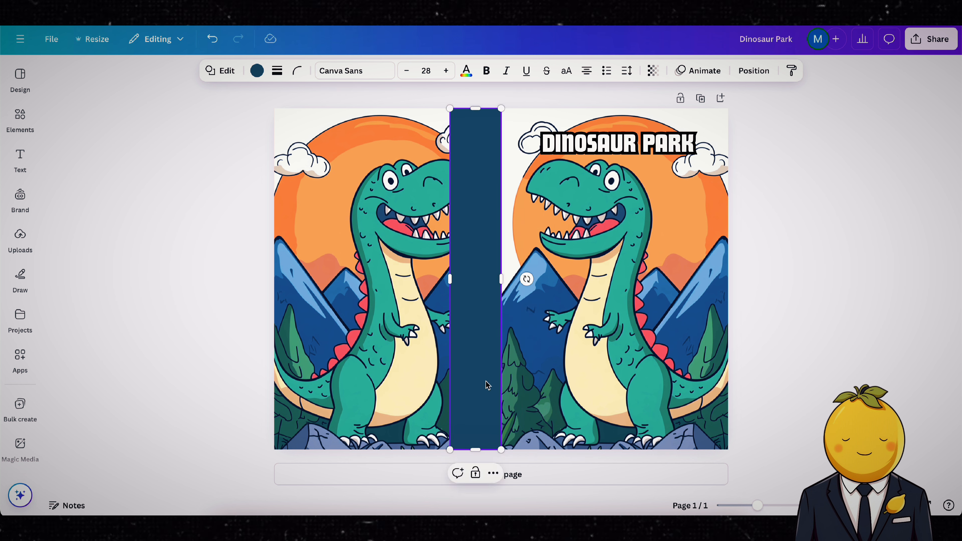
left_click_drag(474, 243, 501, 248)
- Try other fills on the spine strip, color it teal green from the dinosaur photo's palette and deselect it
left_click(257, 71)
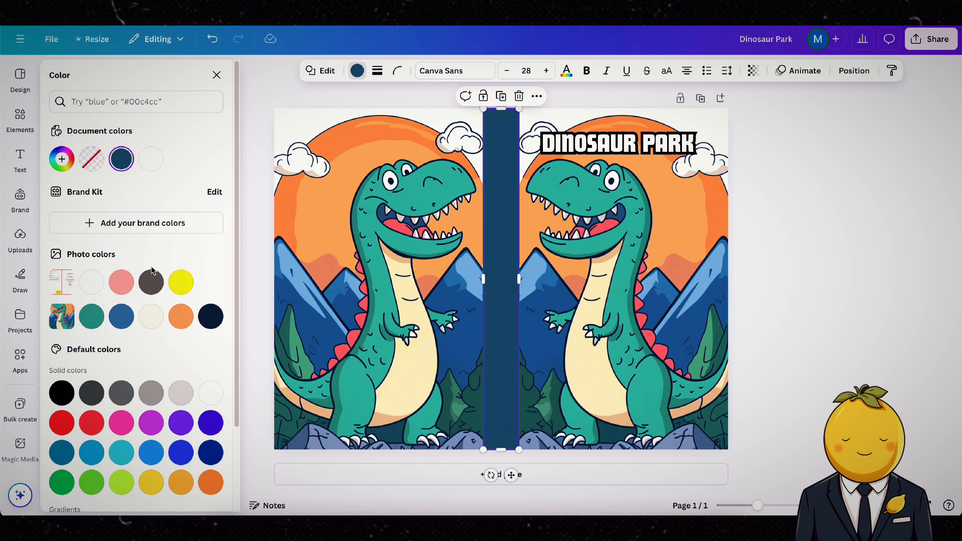
left_click(182, 318)
left_click(151, 284)
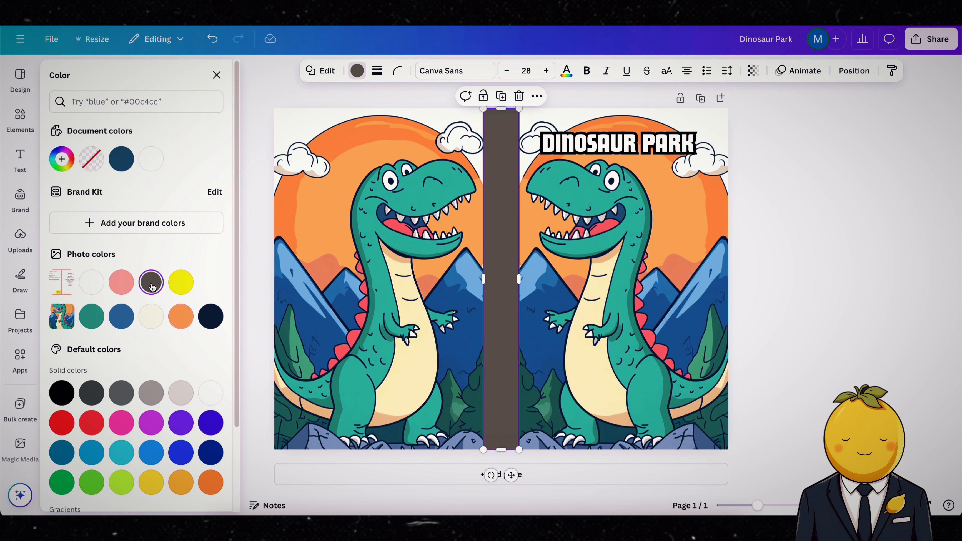
left_click(92, 318)
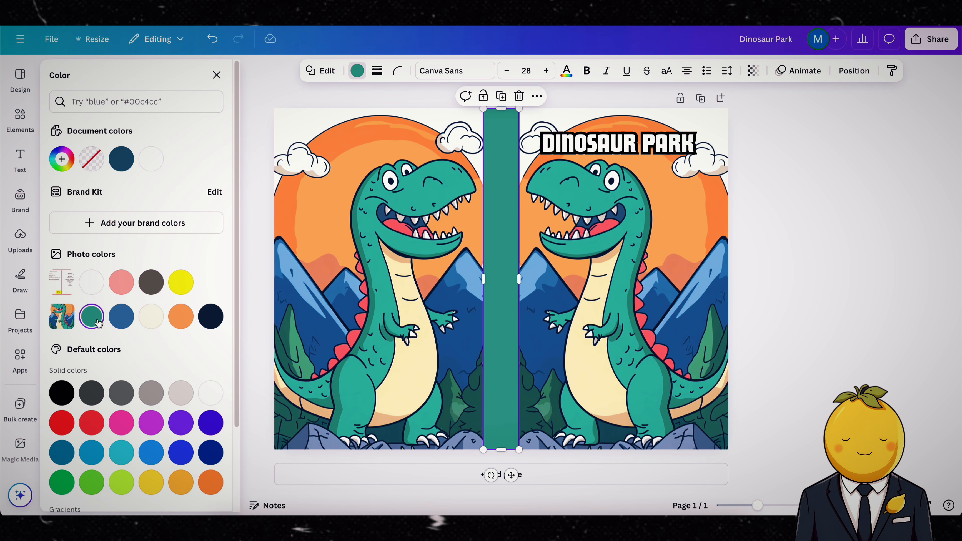
left_click(855, 219)
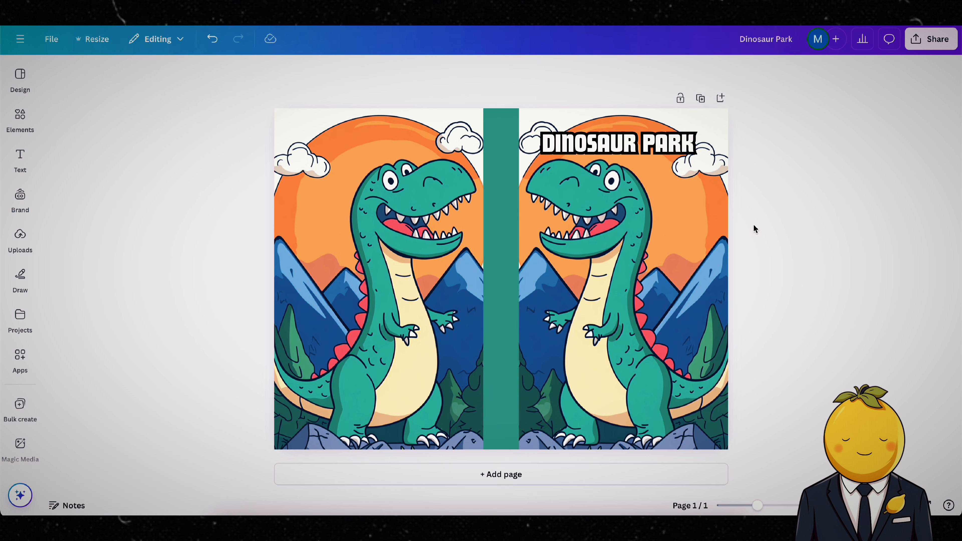
- Add a body text box to the cover and fill its first two lines with the placeholder text tetsuhbviojdflnv;kjfeb and ijehovijfweobjoreib
left_click(20, 157)
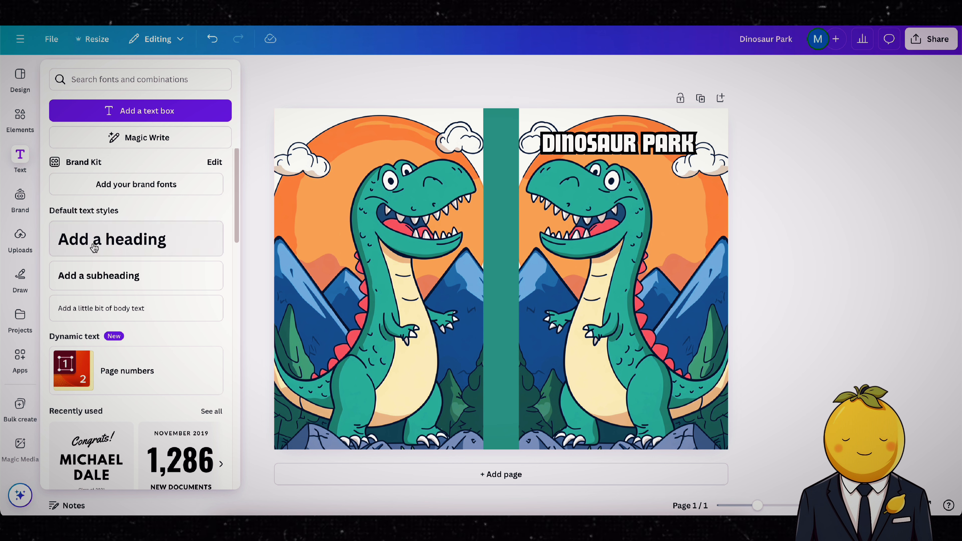
left_click(107, 302)
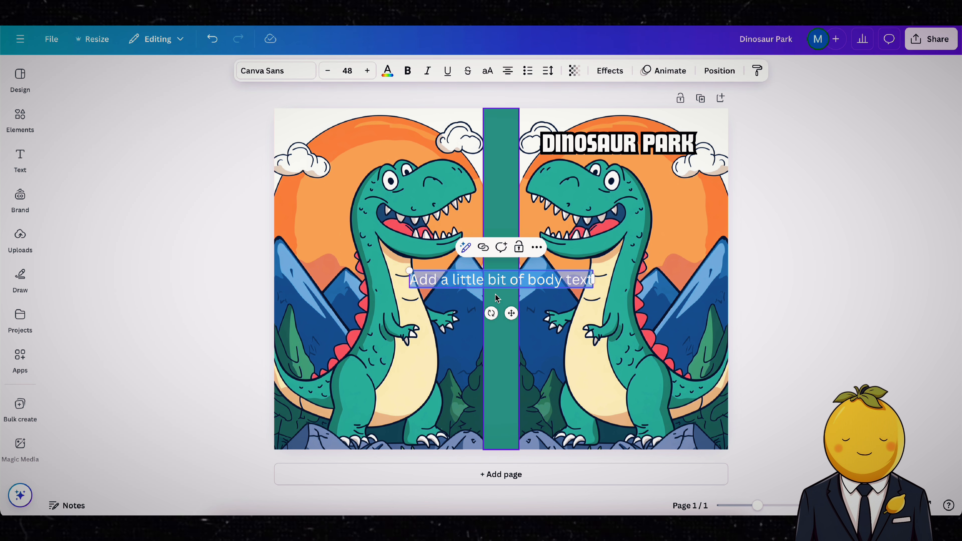
type("tetsuhbviojdflnv;kjfeb")
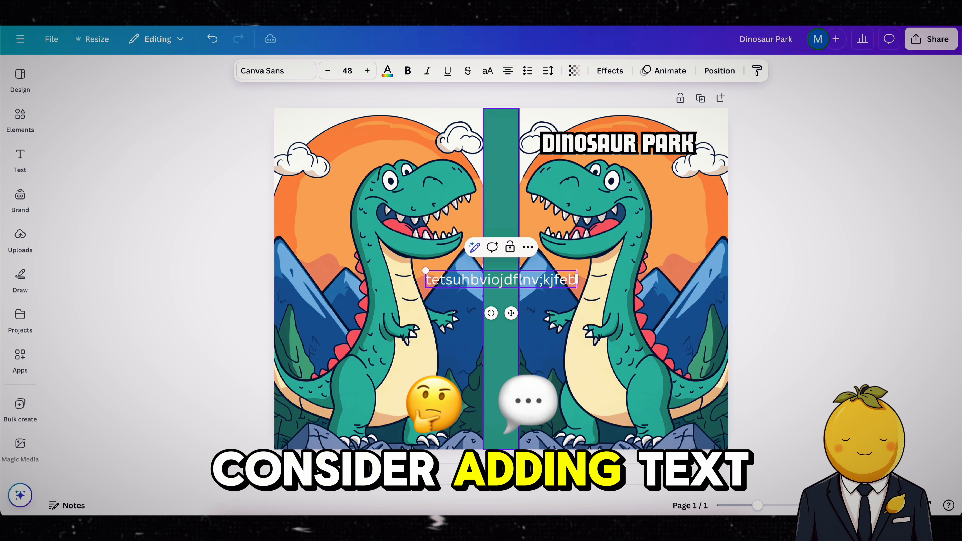
type(" br fb rt wbgr")
key("BackSpace")
key("BackSpace")
key("BackSpace")
key("BackSpace")
key("BackSpace")
key("BackSpace")
type("btr")
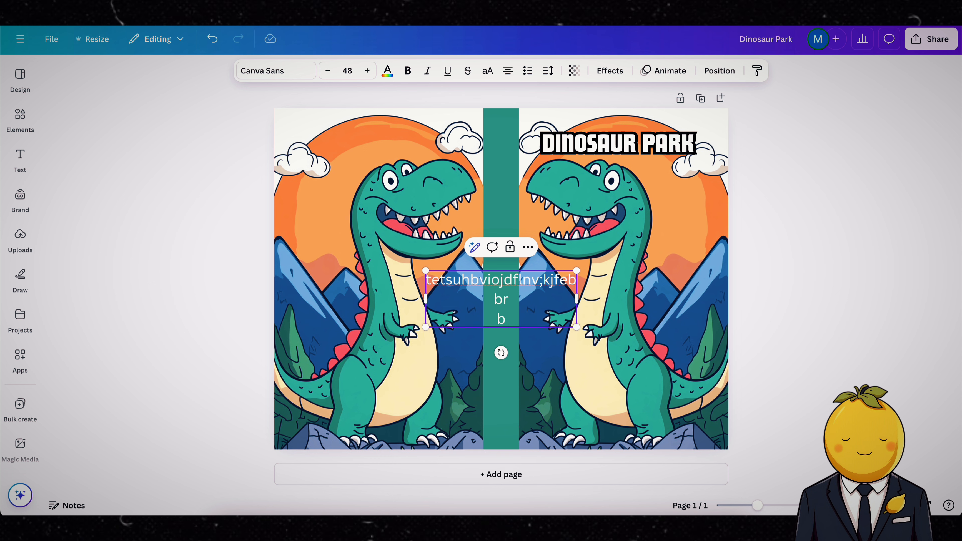
key("BackSpace")
key("BackSpace")
key("BackSpace")
type("ijehovijfweobjoreib")
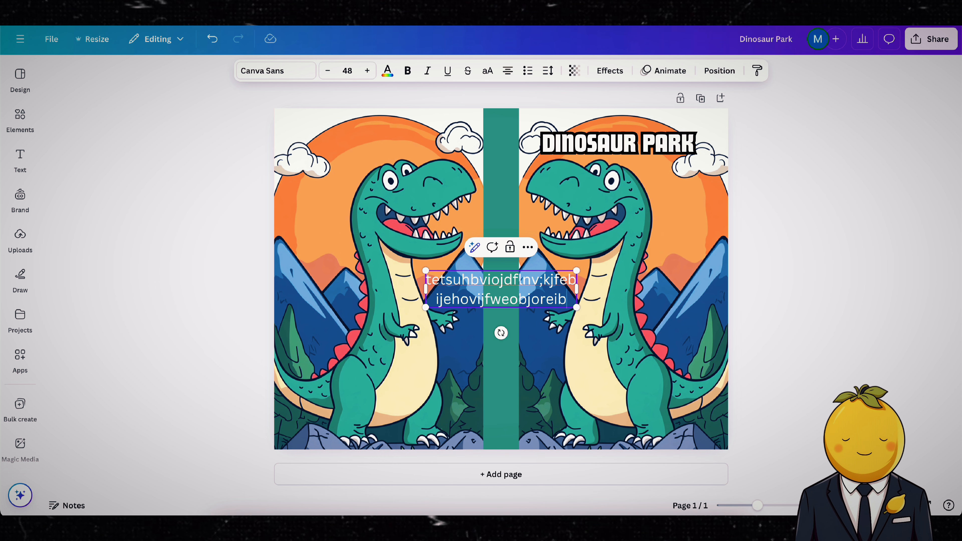
- Add the placeholder lines ieuroiegjfoieqrfmdwk and goierjgoierjgoirejgirge to the text box, with a blank line between them
key("Return")
type("ieuroiegjfoieqrfmdwk")
key("Return")
key("Return")
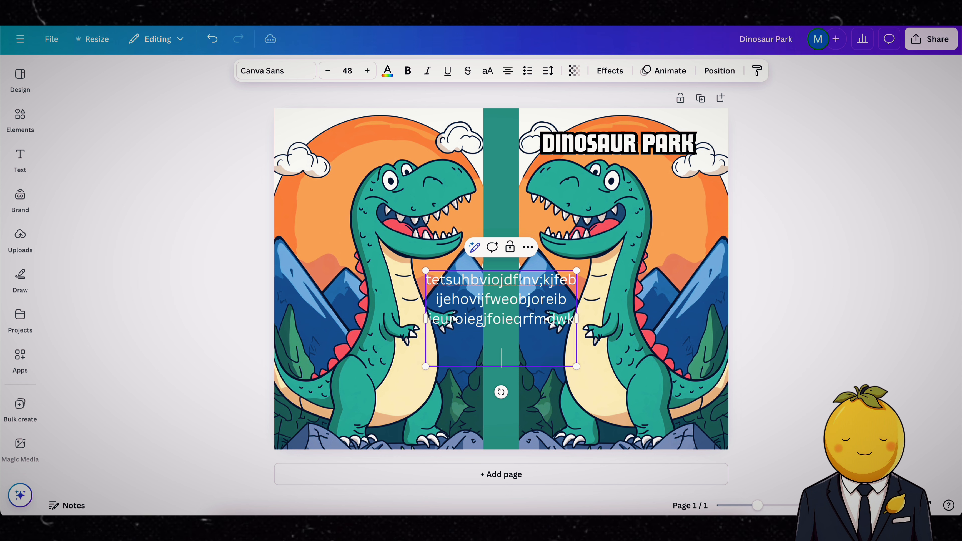
type("goierjgoierjgoirejgirge")
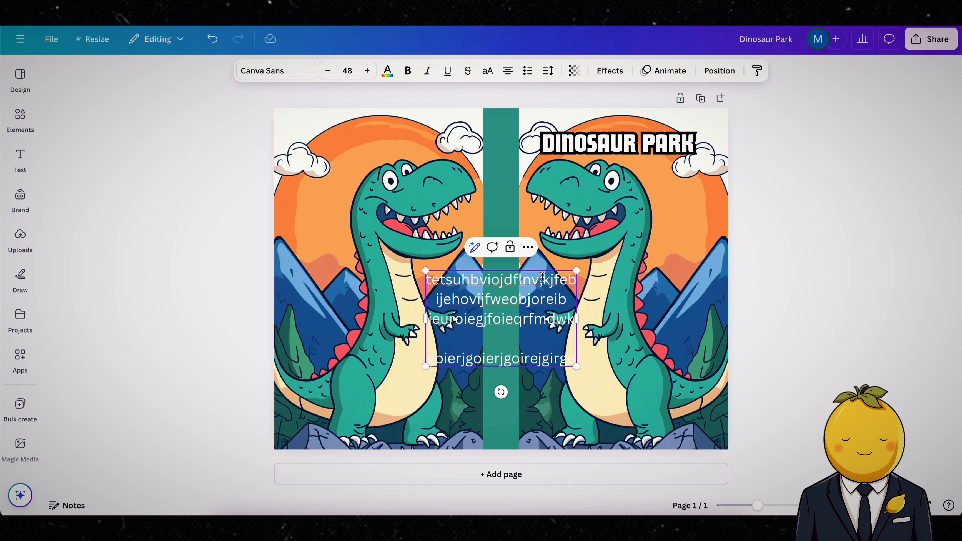
- Shrink the placeholder text to about size 27, move it over the mountains on the back cover and deselect it
left_click_drag(576, 271, 513, 313)
left_click(178, 327)
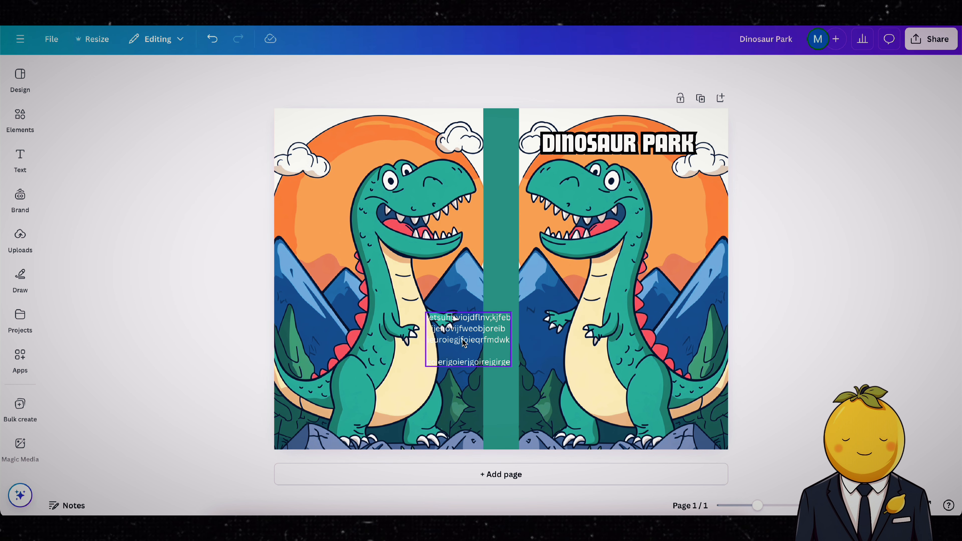
left_click_drag(464, 343, 339, 306)
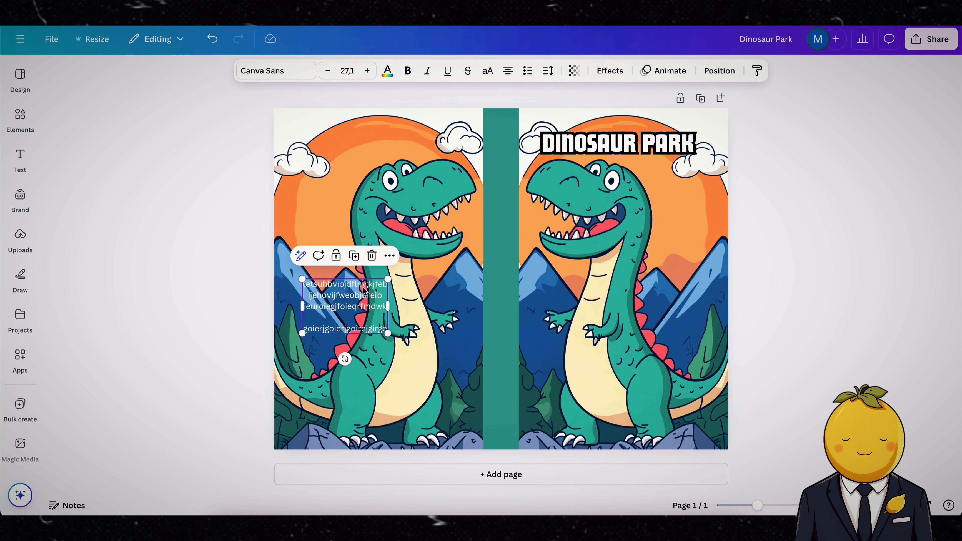
left_click(838, 146)
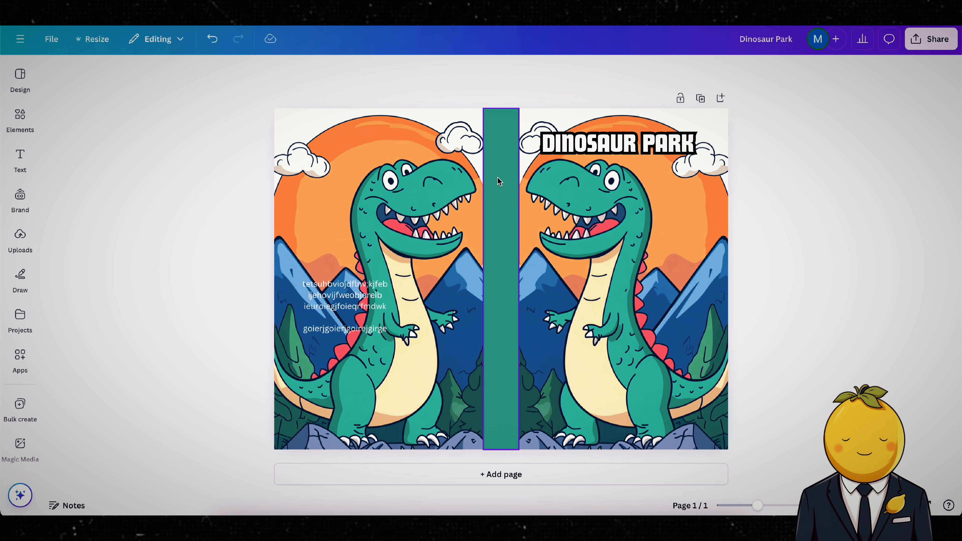
- Duplicate the KDP cover template layer above the artwork and align the copy exactly with the page
left_click(439, 158)
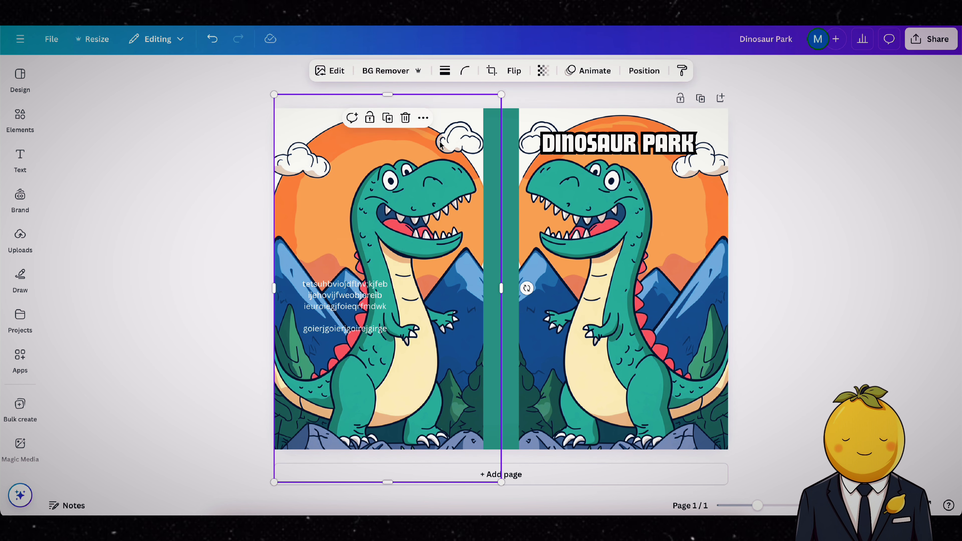
left_click(643, 71)
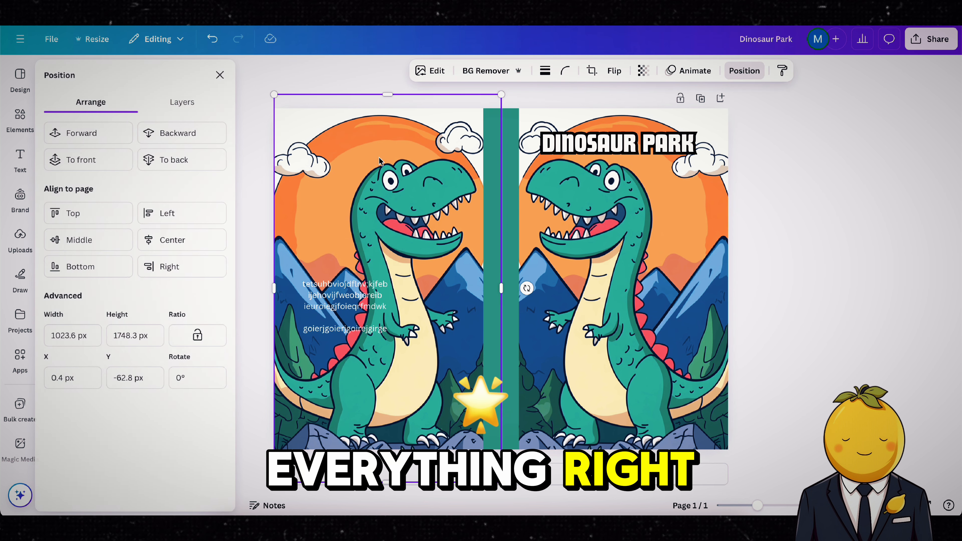
left_click(180, 102)
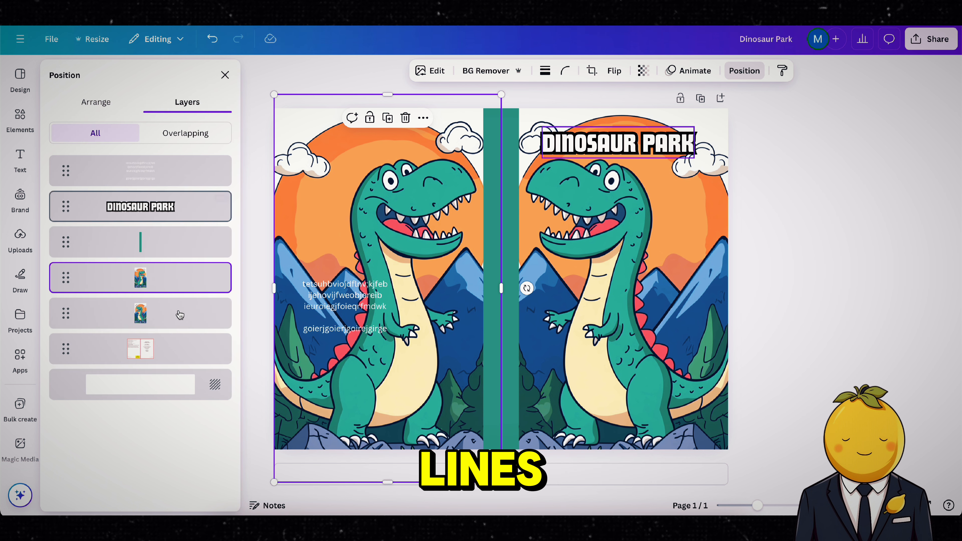
right_click(171, 349)
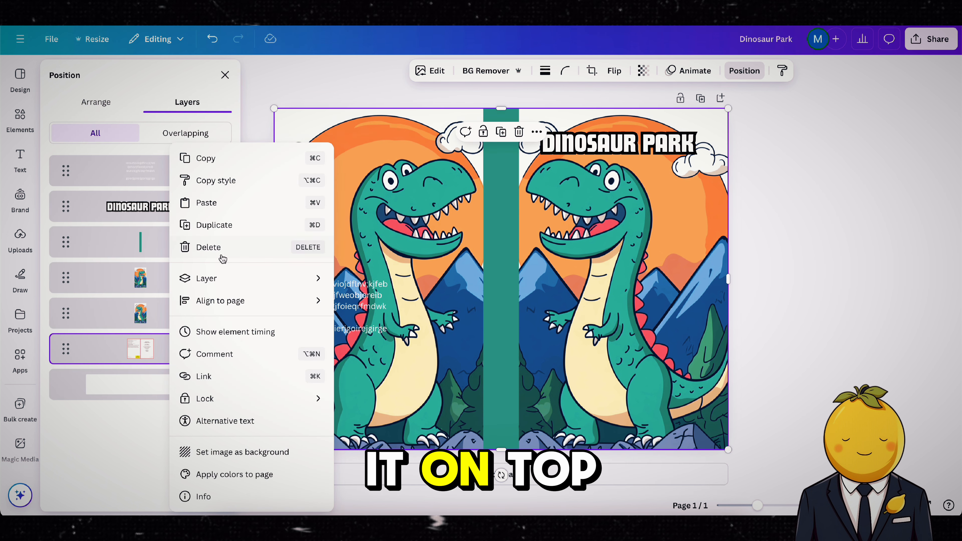
left_click(214, 226)
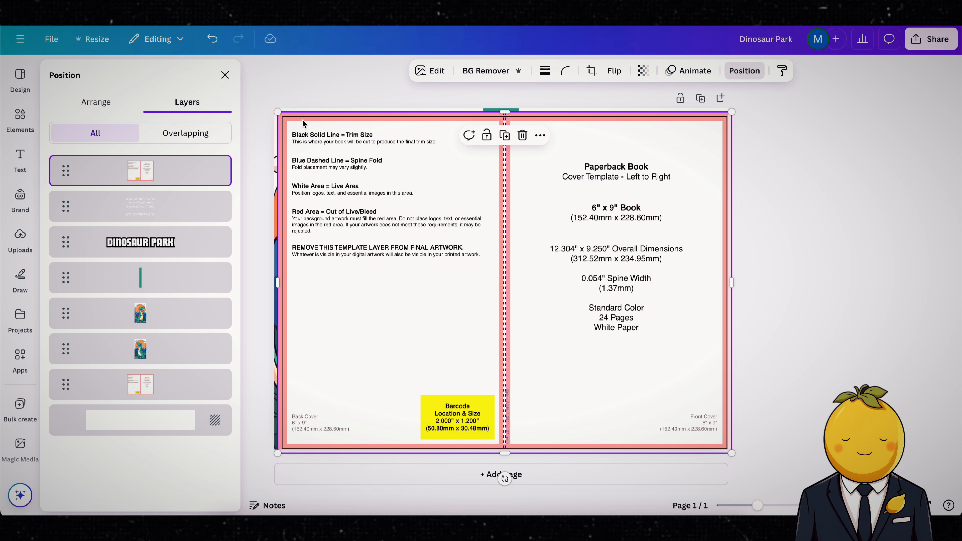
left_click_drag(308, 194, 306, 191)
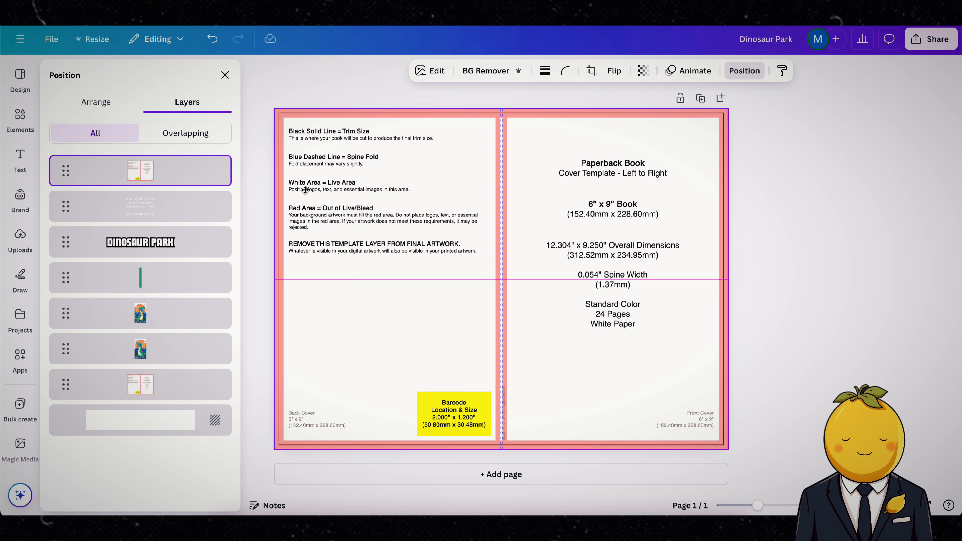
- Reduce the template copy's transparency to about 45 to check the artwork against its guides, and restore it to opaque
left_click(643, 72)
left_click_drag(673, 116, 619, 118)
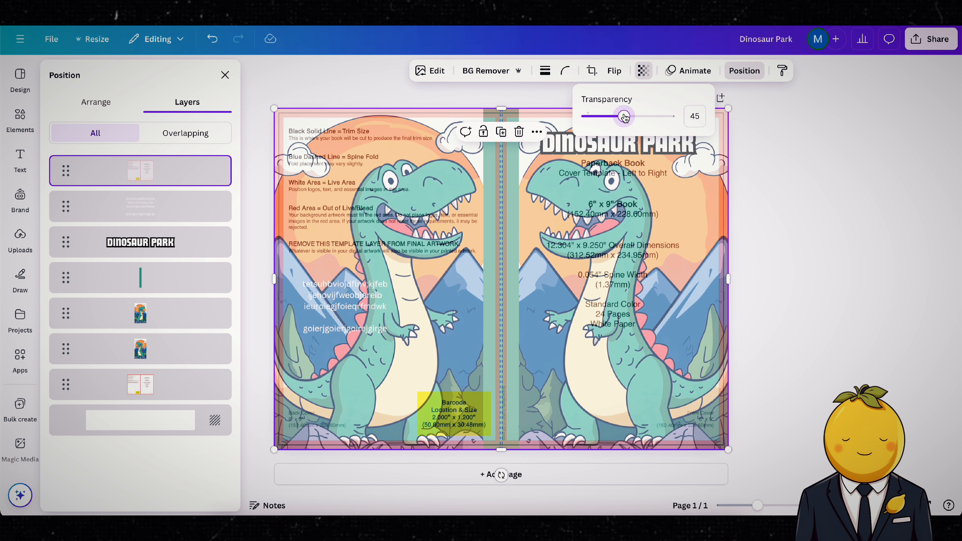
left_click_drag(624, 117, 669, 116)
left_click(89, 205)
left_click(100, 182)
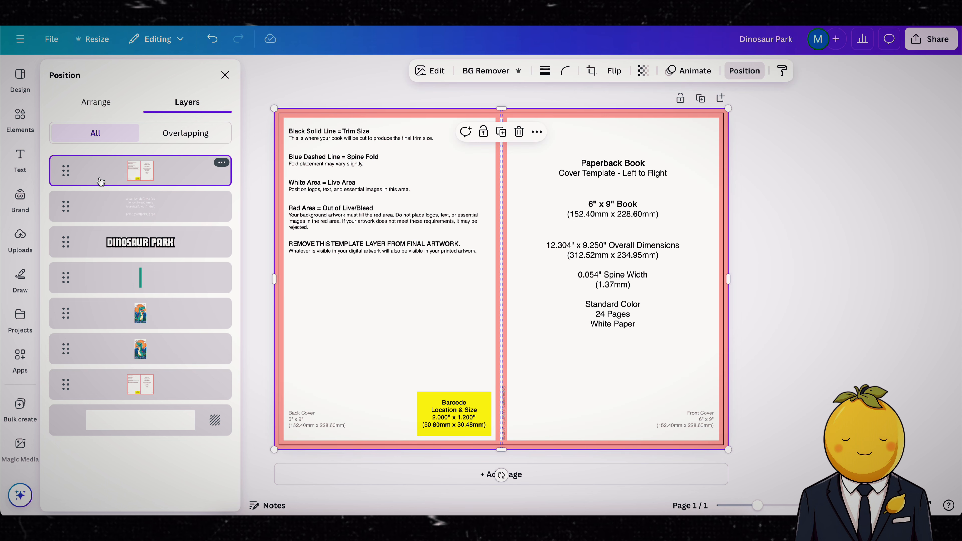
- Delete the template copy covering the artwork and leave nothing selected on the cover
key("Delete")
left_click(715, 108)
left_click(795, 112)
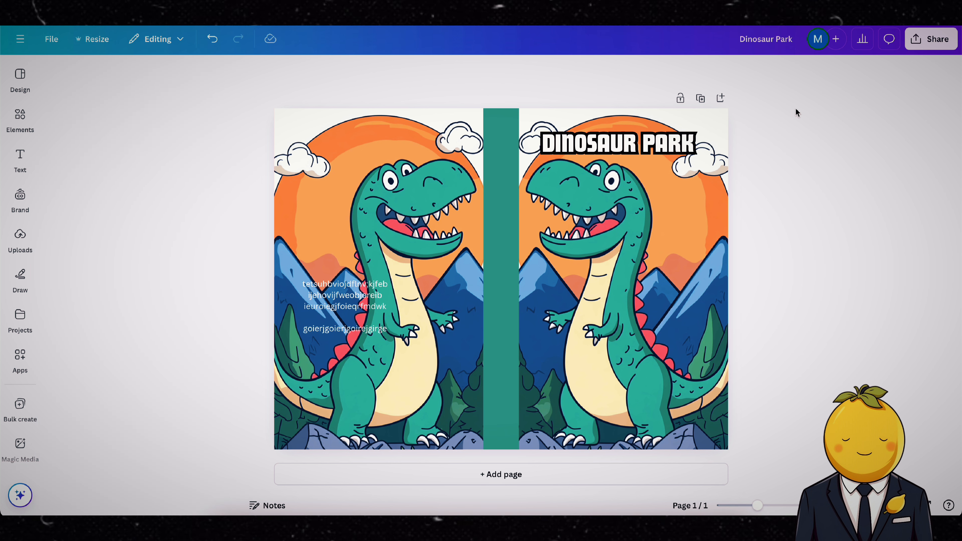
- Download the finished cover design as a PDF Print file
left_click(932, 39)
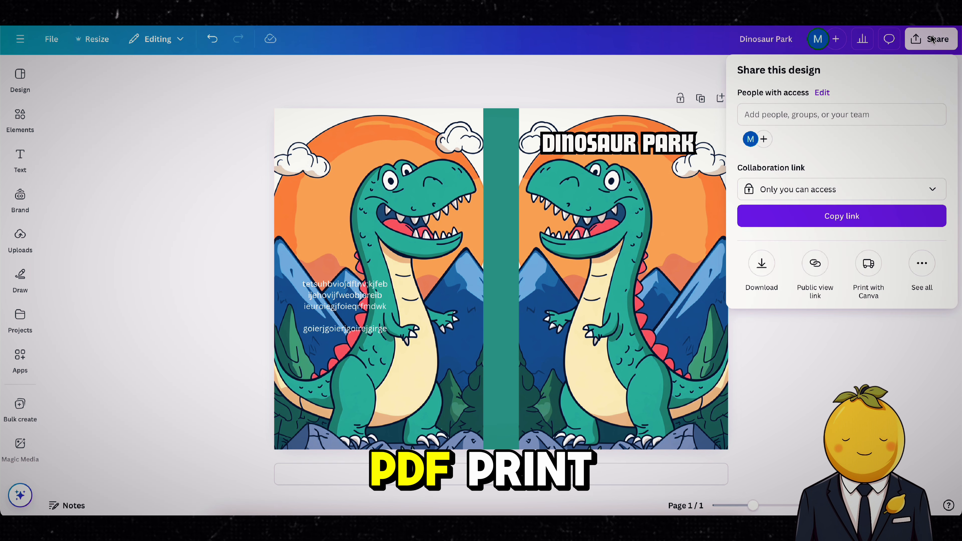
left_click(759, 271)
left_click(792, 116)
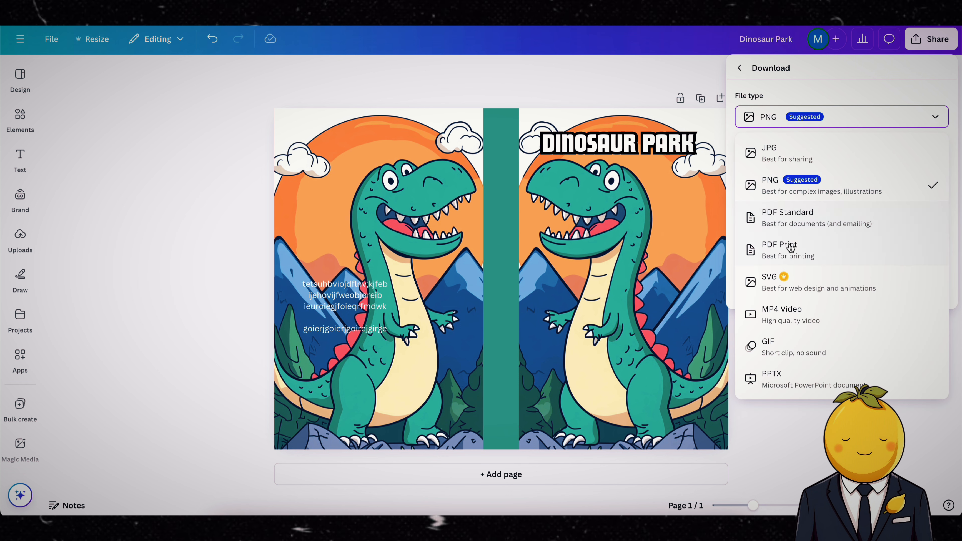
left_click(791, 257)
left_click(795, 271)
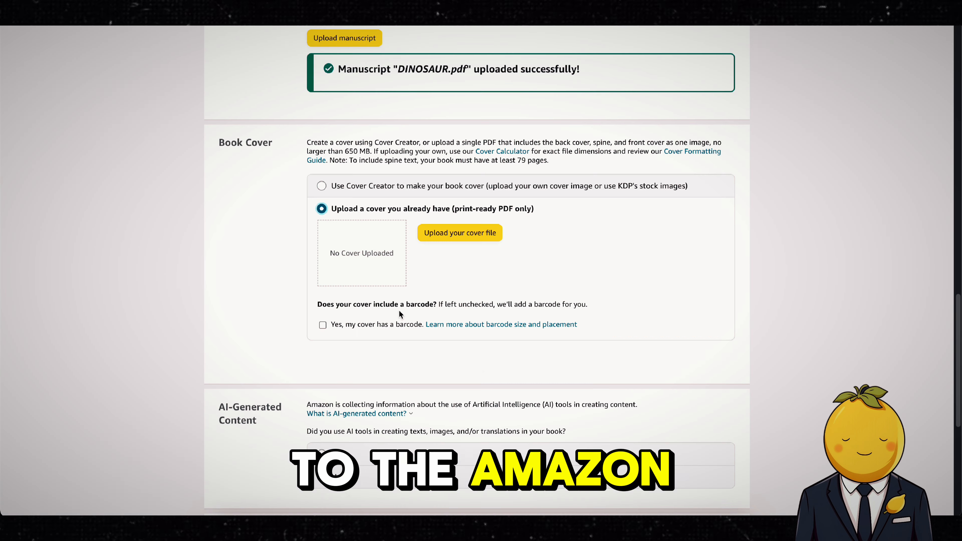
- Switch to the Amazon KDP content page and upload Dinosaur Park.pdf as the book cover file
left_click(448, 238)
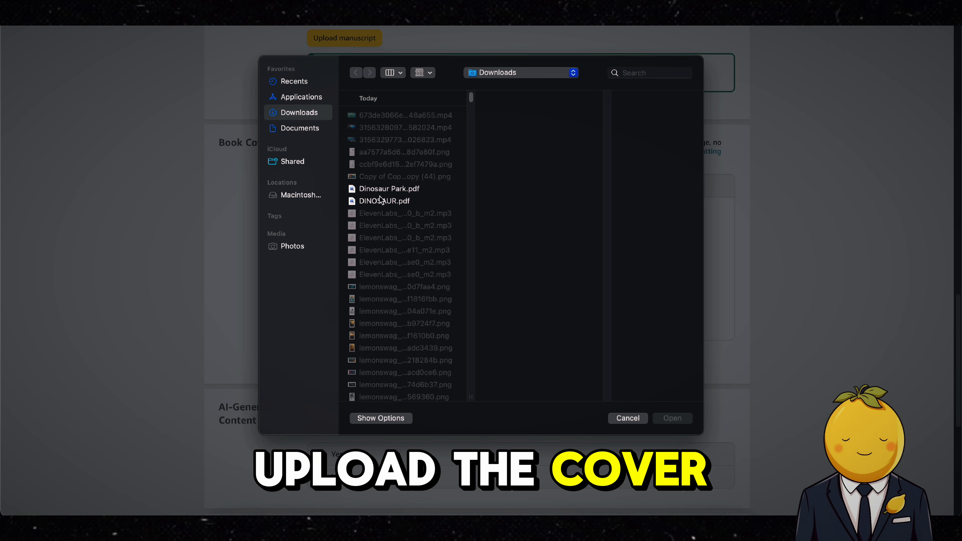
left_click(383, 193)
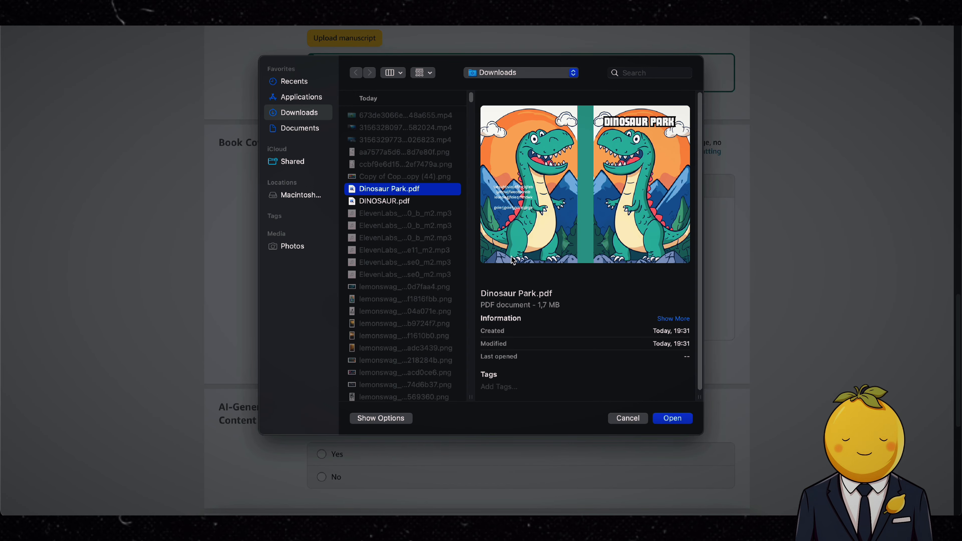
left_click(666, 418)
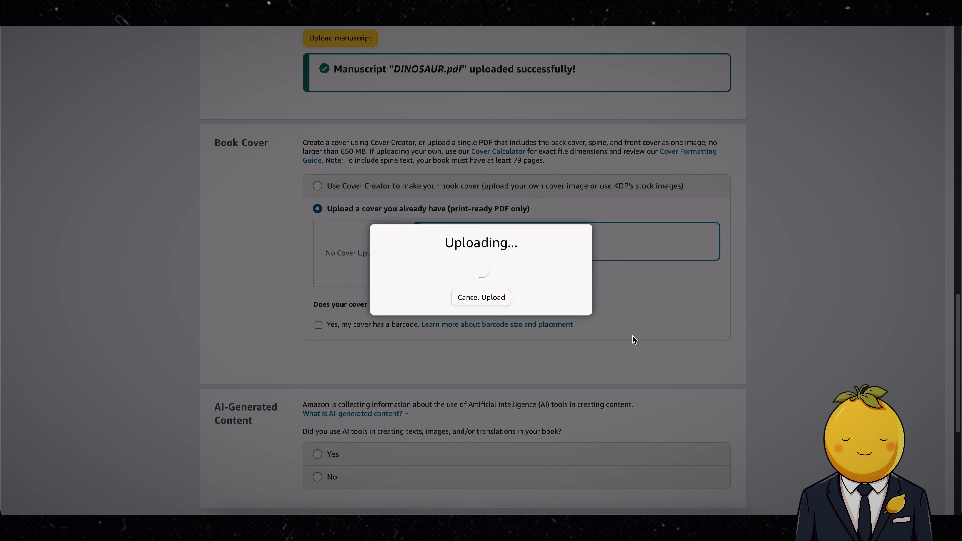
- Declare that AI tools were used in creating the book, describing the images as many AI-generated images with minimal editing
scroll(624, 302, "down", 1)
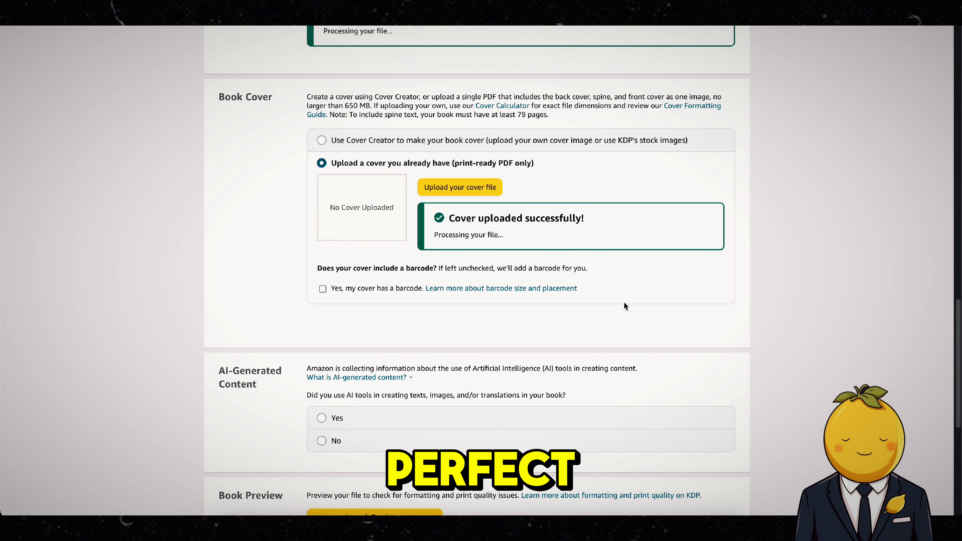
scroll(623, 302, "down", 1)
scroll(624, 301, "down", 1)
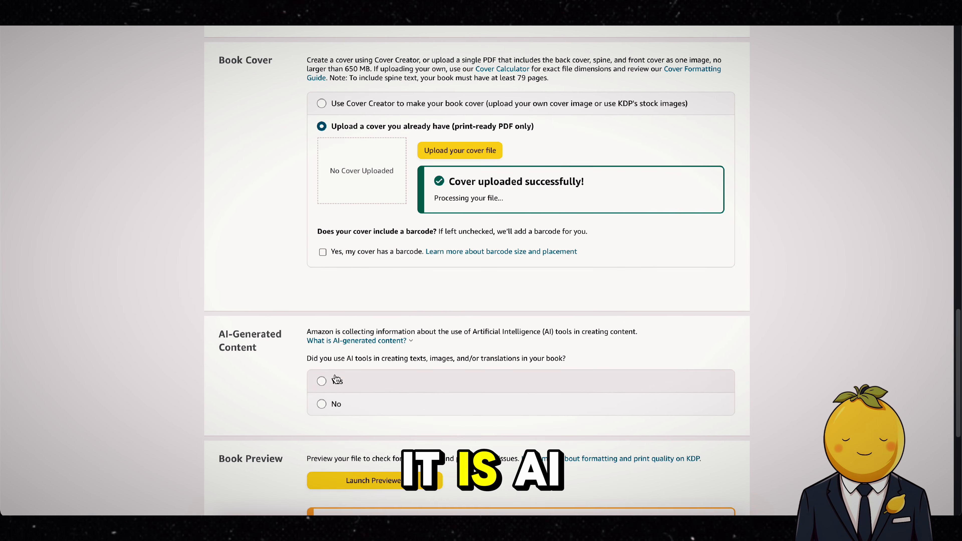
left_click(344, 379)
scroll(343, 379, "down", 1)
left_click(449, 371)
left_click(449, 371)
left_click(456, 400)
left_click(466, 439)
- Enter Midjourney, Lolol and Swag as the AI image tools and set the translations to None
scroll(386, 402, "down", 2)
left_click(456, 370)
type("Midjourney")
type("Swag")
left_click(511, 405)
left_click(440, 402)
- Launch the print previewer and page through the book to examine the cover and interior pages against the guides
scroll(296, 391, "down", 5)
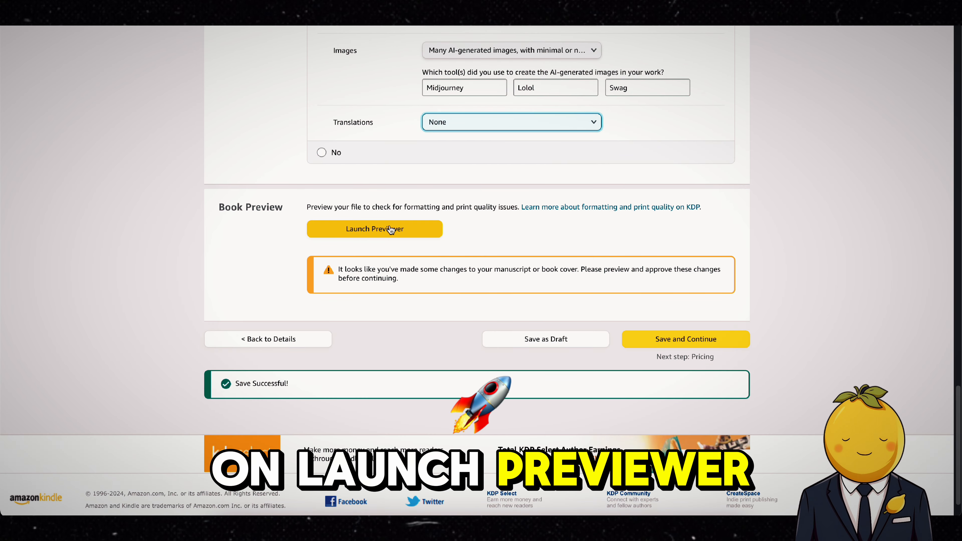
left_click(390, 229)
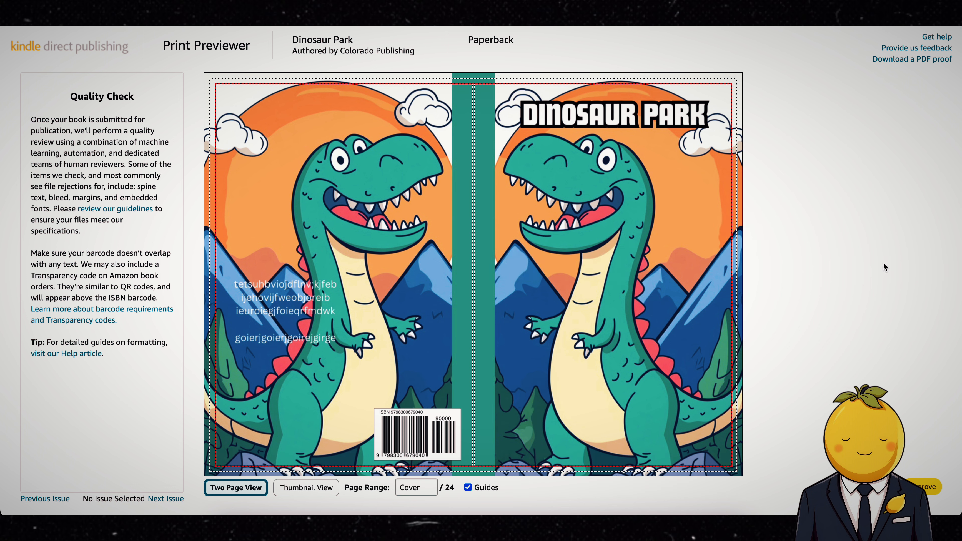
left_click(728, 250)
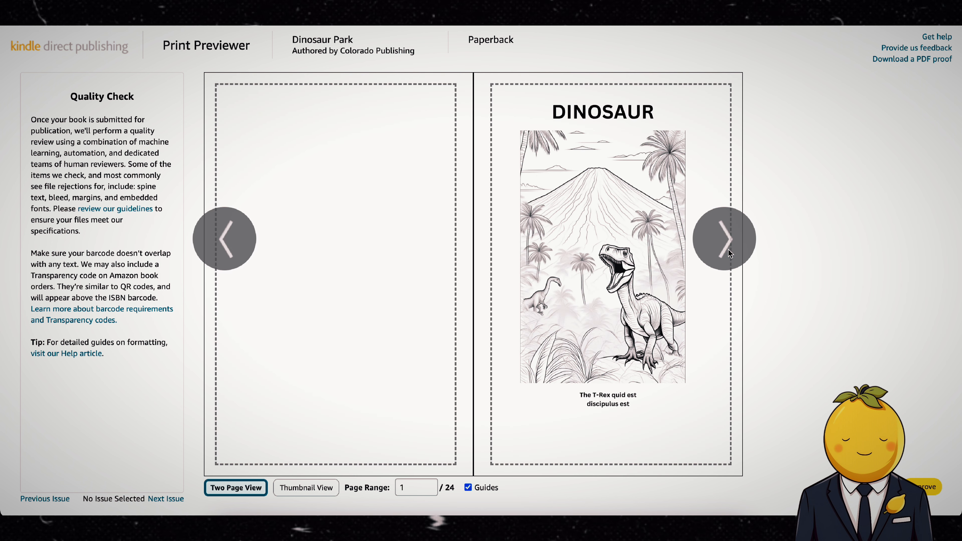
left_click(728, 250)
left_click(729, 250)
left_click(728, 249)
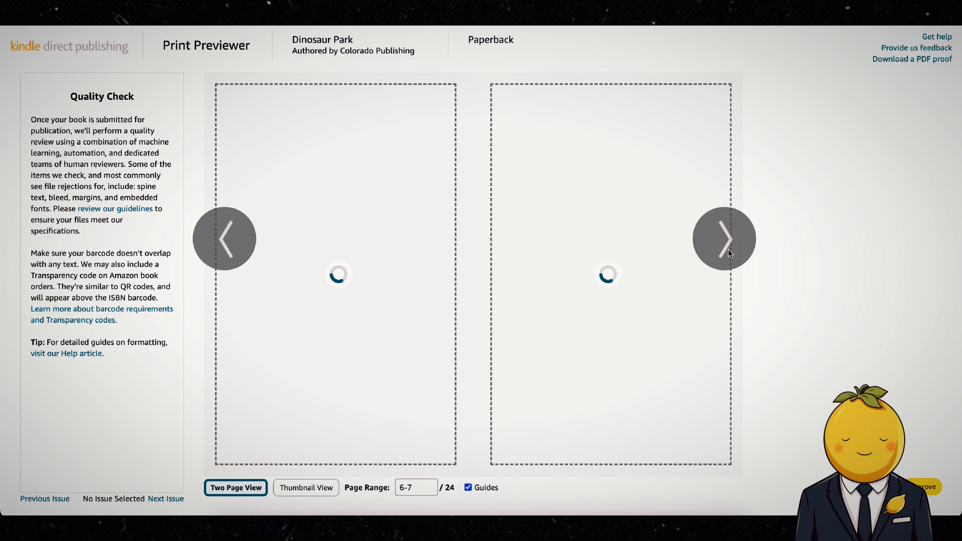
left_click(728, 250)
left_click(728, 250)
left_click(728, 250)
left_click(728, 249)
left_click(728, 249)
left_click(729, 245)
left_click(729, 245)
left_click(729, 238)
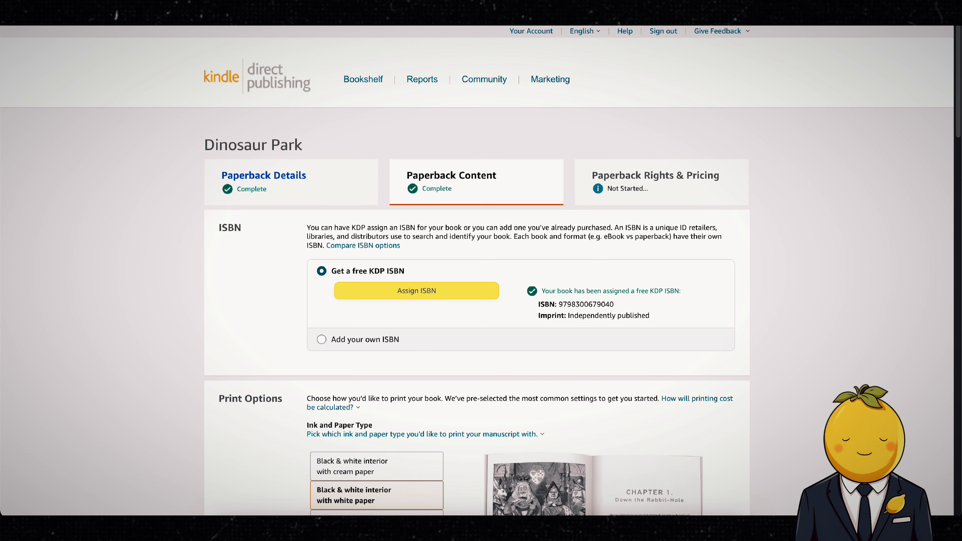
- Confirm that the AI-generated content answers are accurate and save the paperback content, continuing to the rights and pricing page
scroll(776, 346, "down", 15)
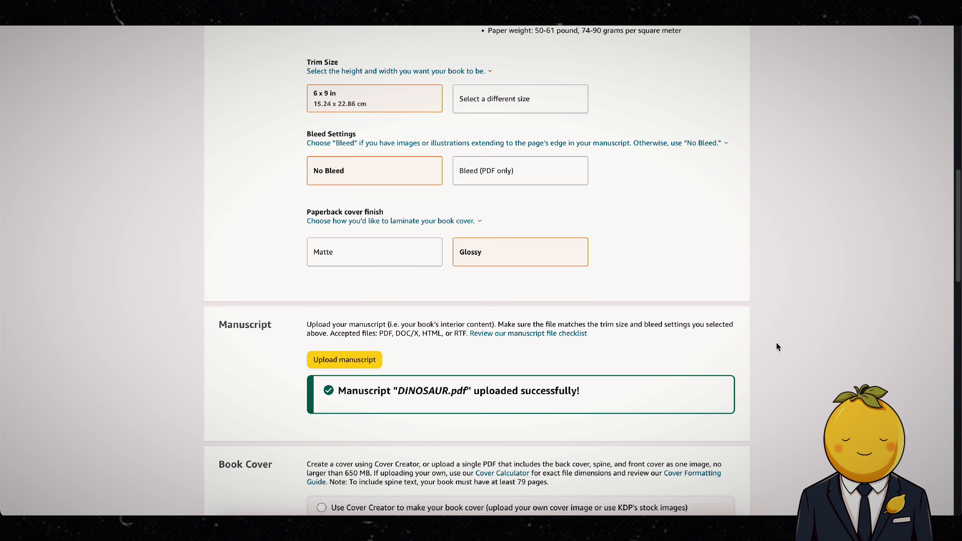
scroll(777, 347, "down", 5)
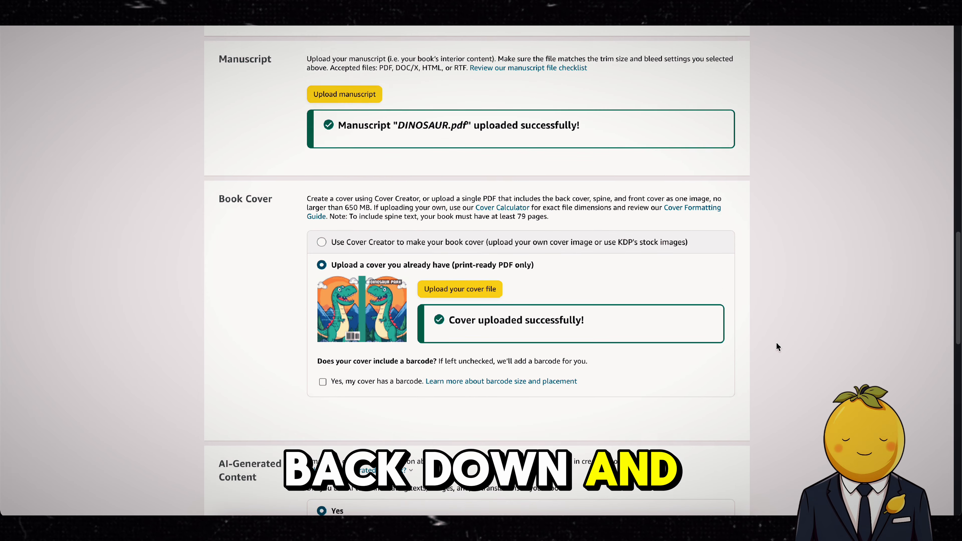
scroll(776, 346, "down", 15)
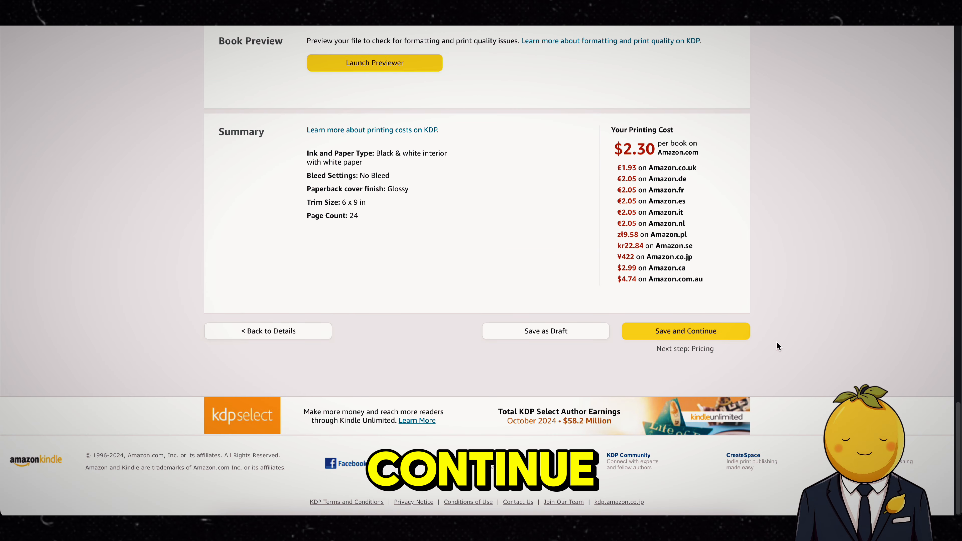
left_click(733, 337)
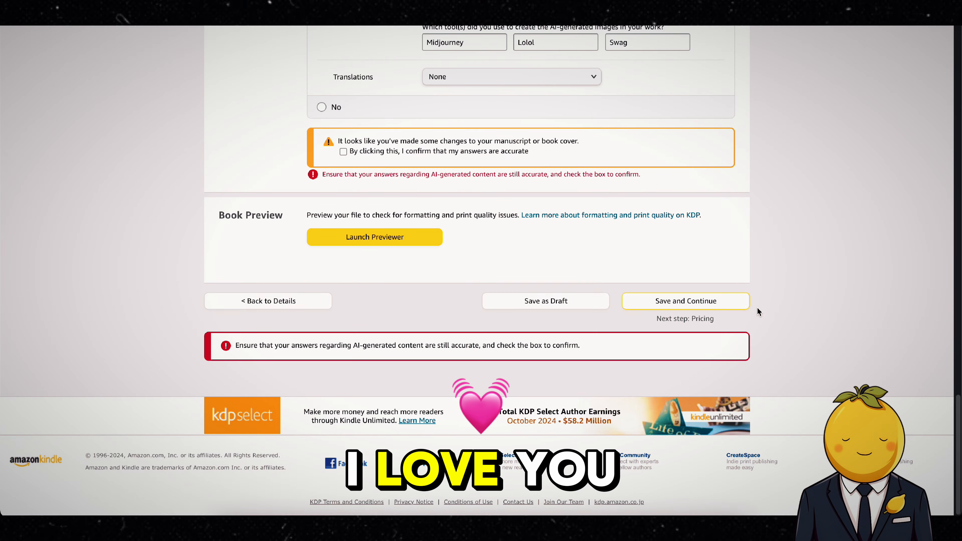
left_click(343, 152)
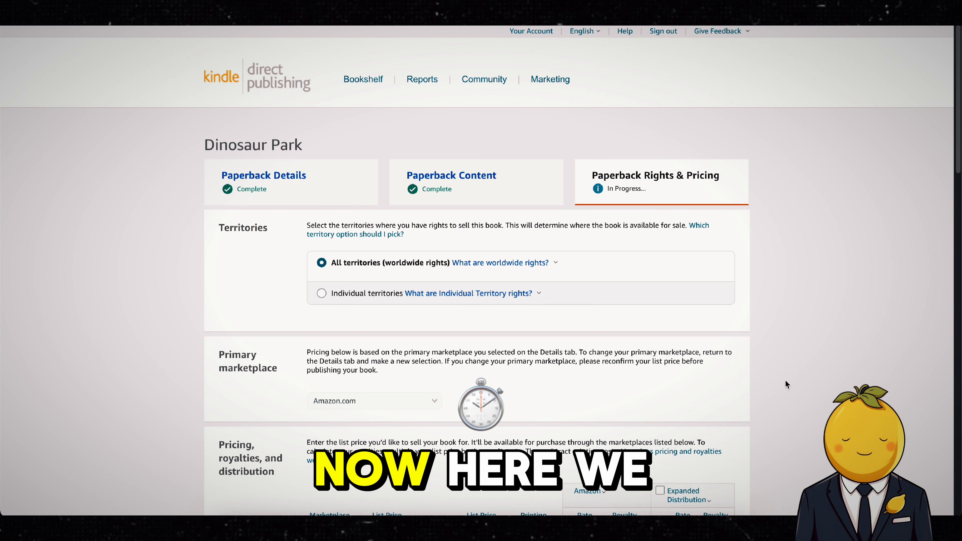
- Set the Amazon.com list price to 7.99 USD and enable Expanded Distribution for the paperback
scroll(780, 371, "down", 4)
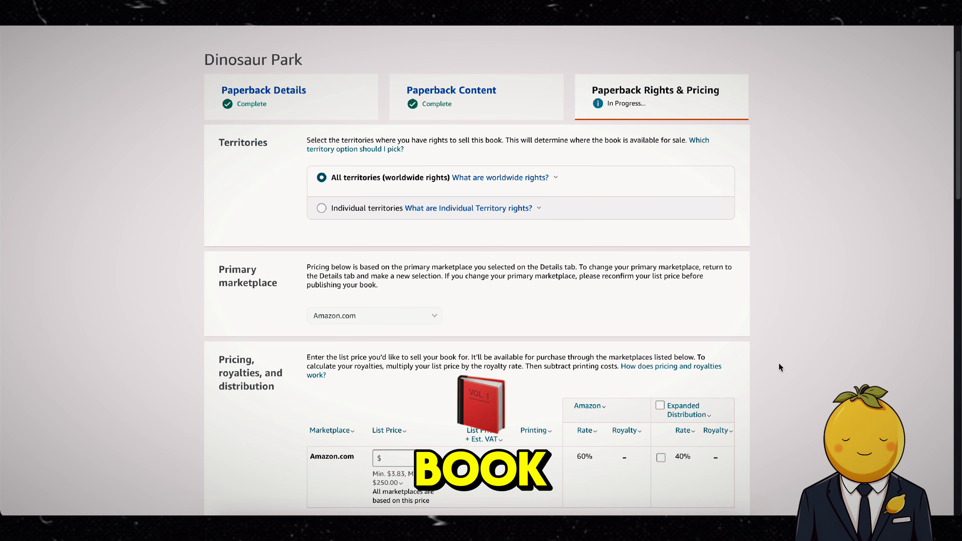
scroll(405, 338, "down", 6)
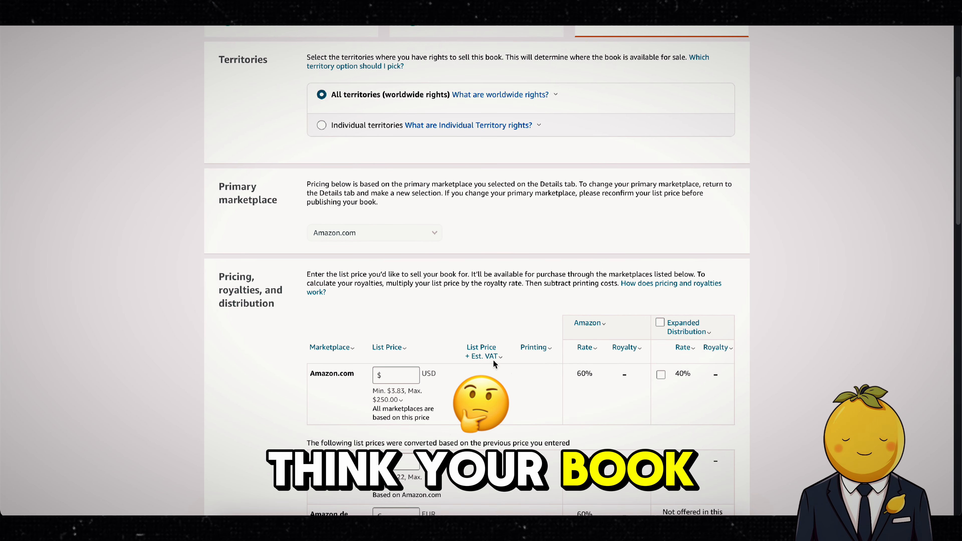
left_click(408, 165)
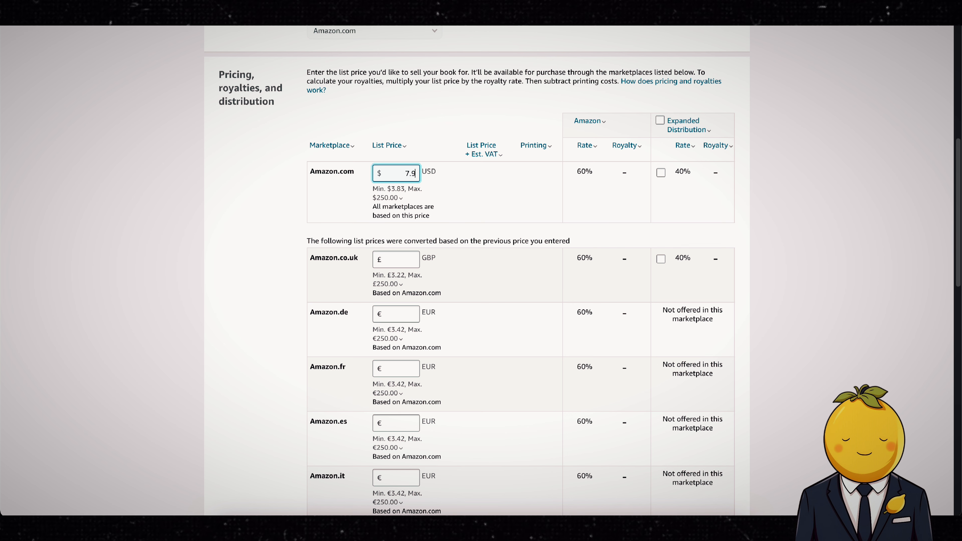
left_click(937, 151)
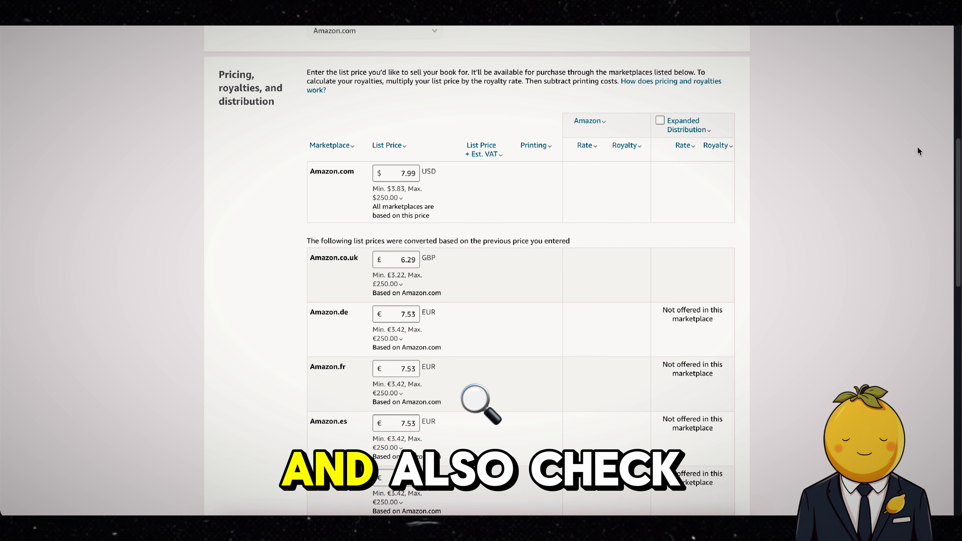
left_click(658, 121)
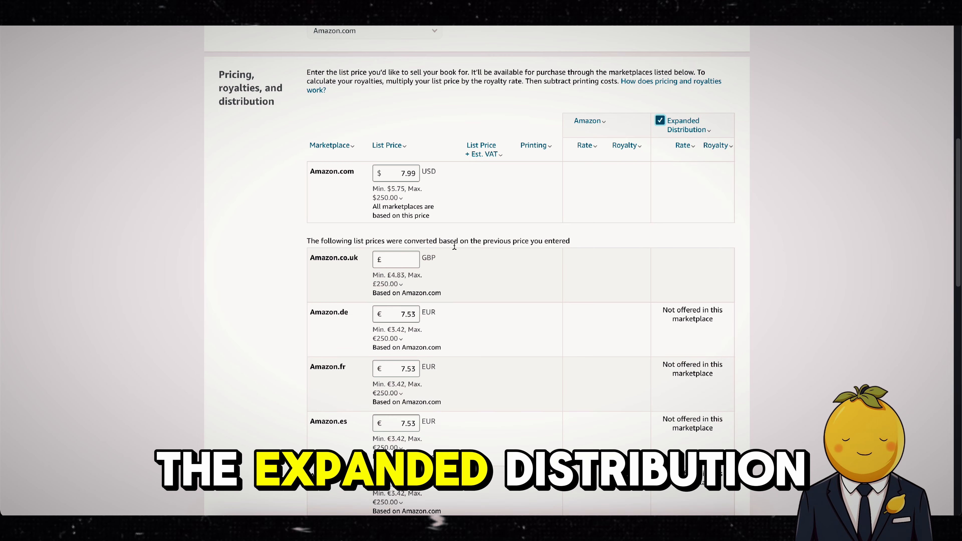
- Review the converted marketplace prices and royalties, the terms, and the account information notice before publishing
scroll(277, 298, "down", 10)
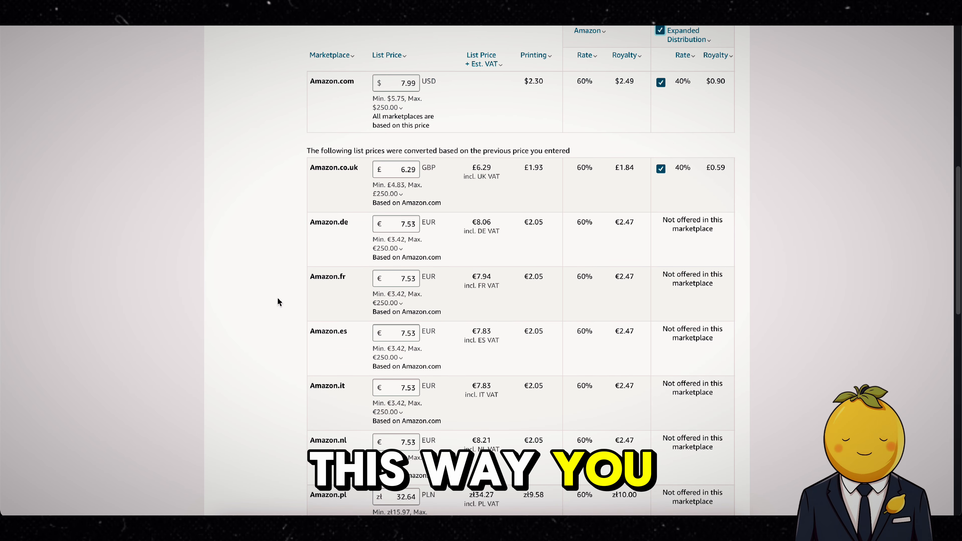
scroll(278, 298, "down", 5)
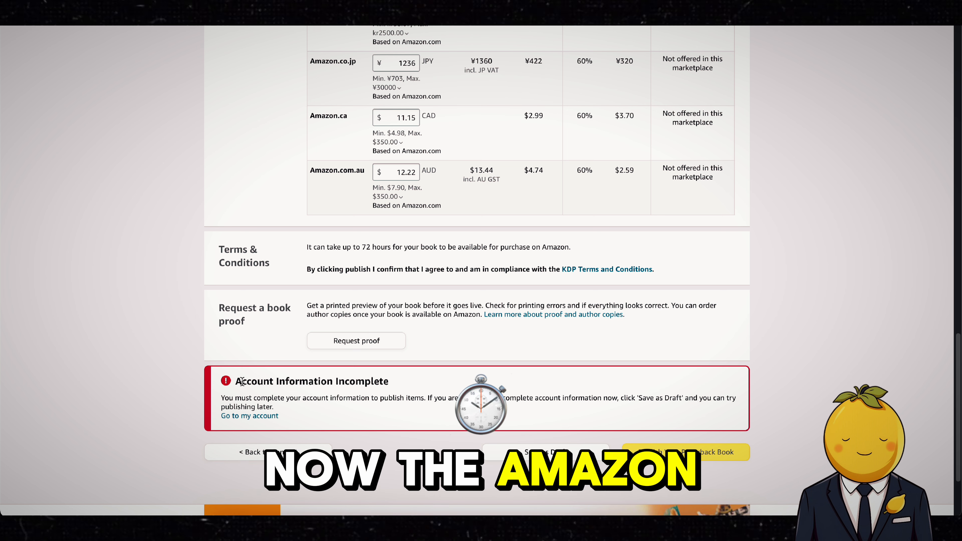
left_click_drag(235, 381, 409, 380)
left_click(412, 381)
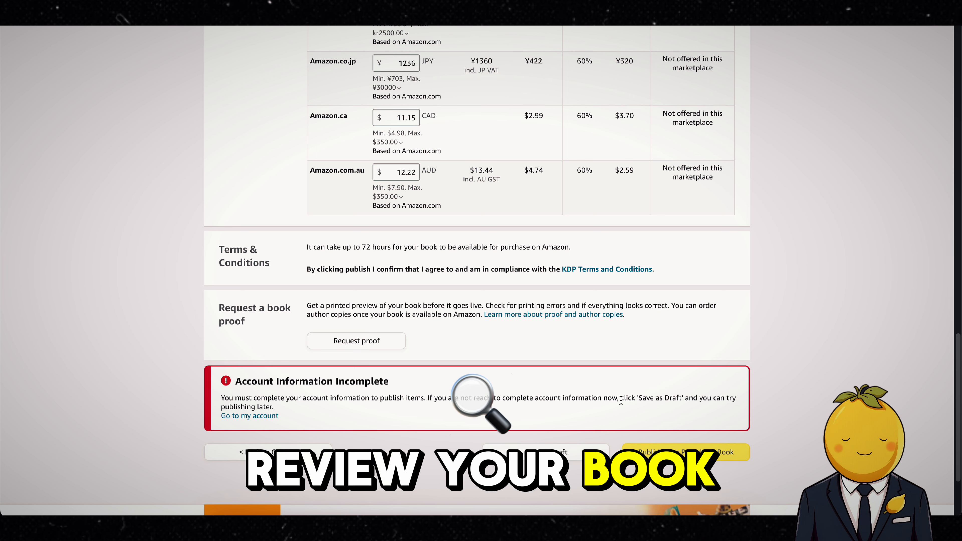
scroll(644, 394, "down", 2)
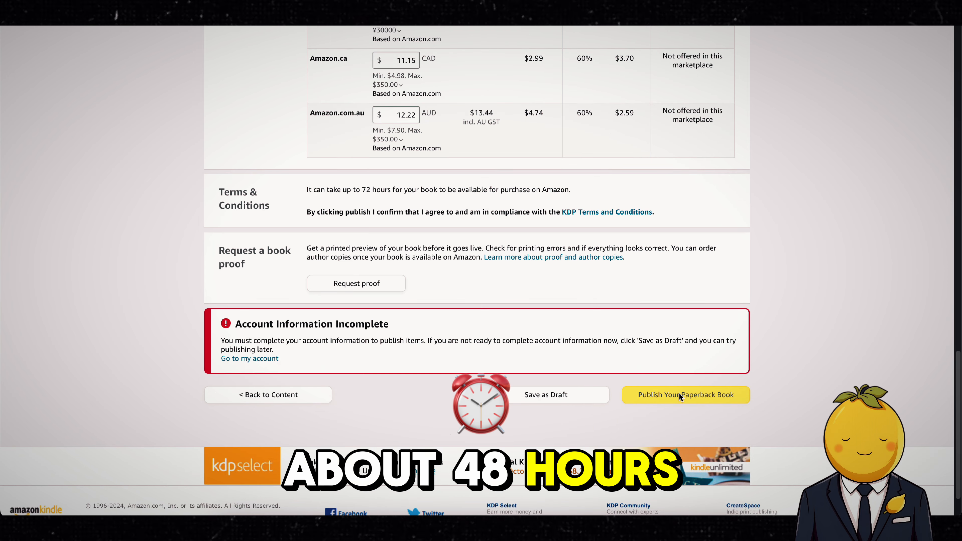